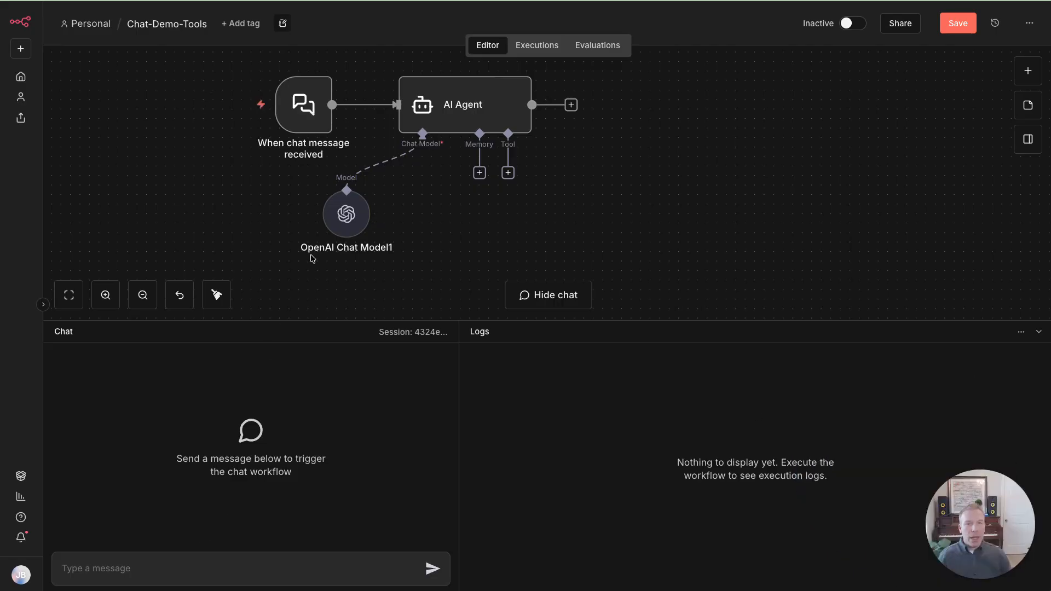
Review the AI Agent node's parameters and its system message.
click(473, 102)
click(473, 102)
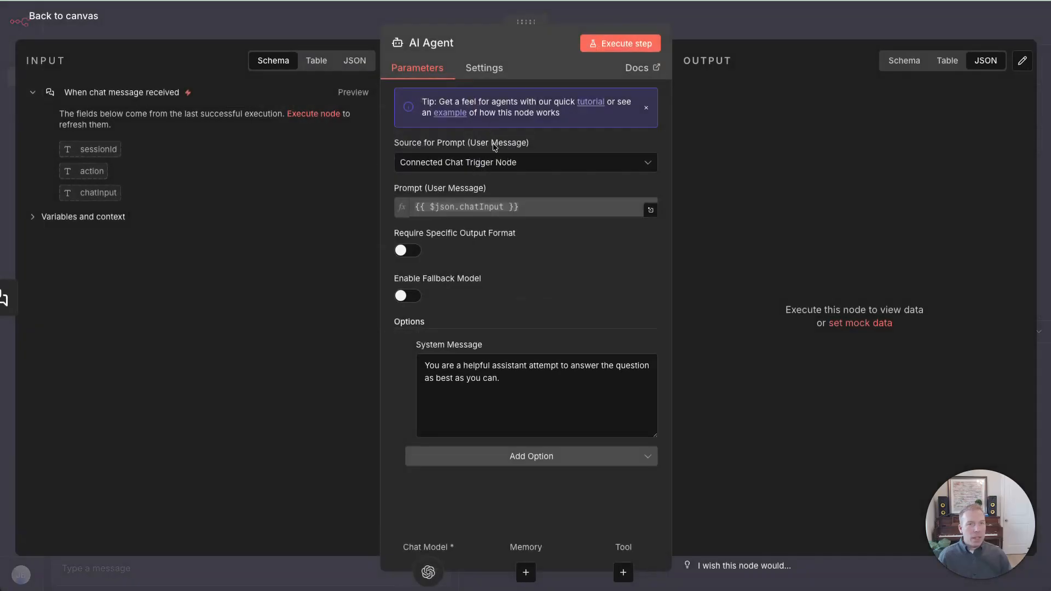
drag(500, 379, 422, 359)
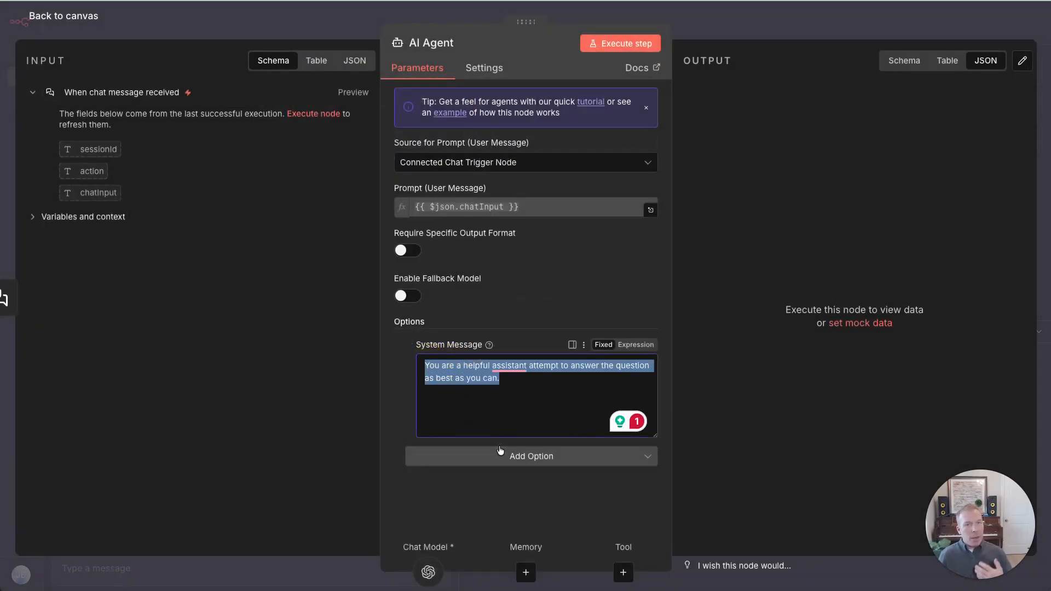
click(761, 20)
Set the OpenAI chat model node's model to gpt-5-mini and save the workflow.
double_click(350, 215)
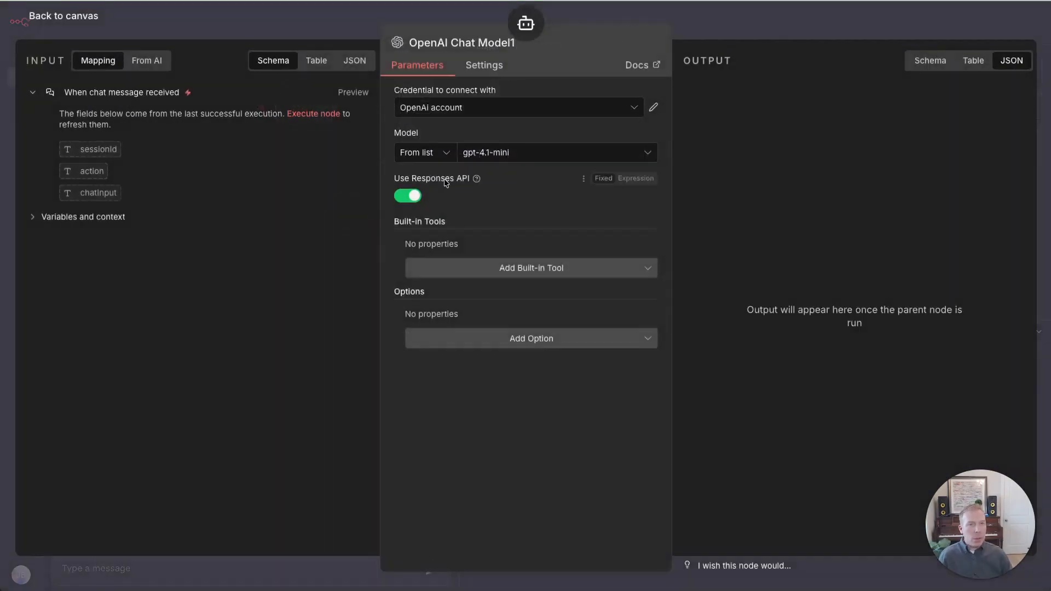
click(517, 153)
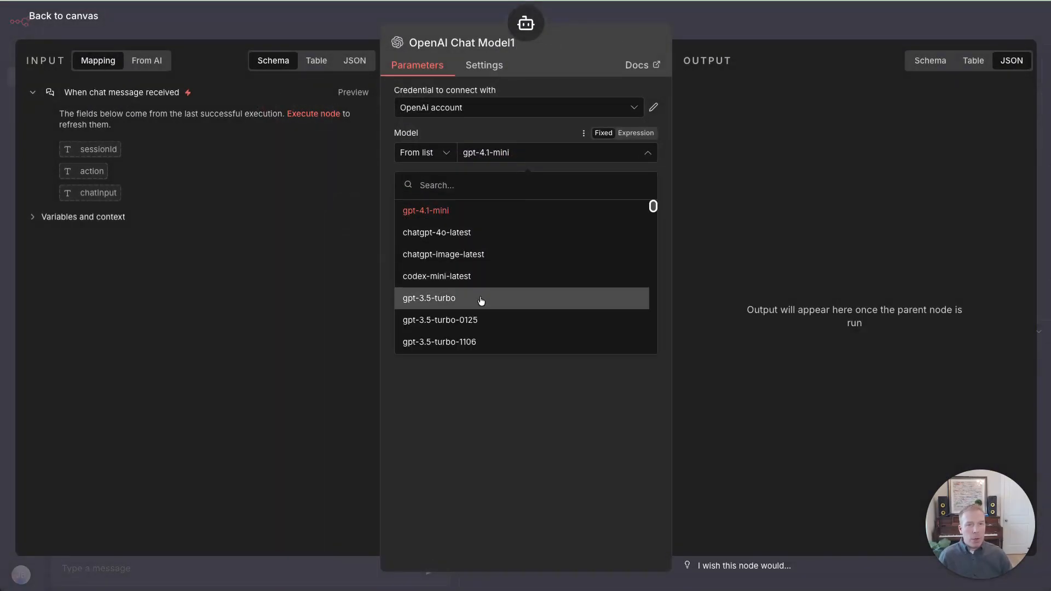
scroll(481, 300, down, 10)
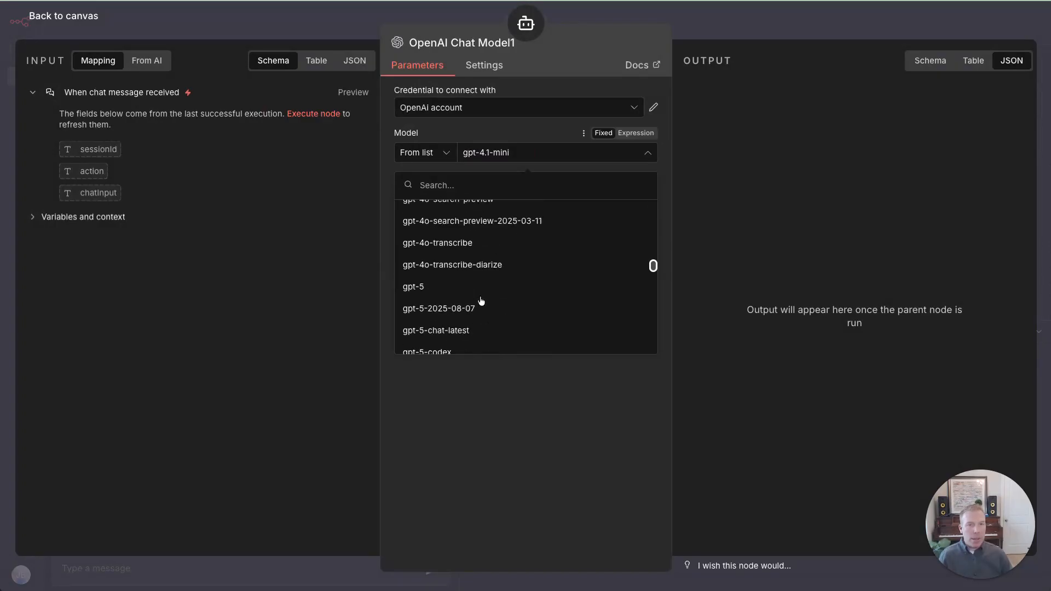
scroll(481, 300, down, 3)
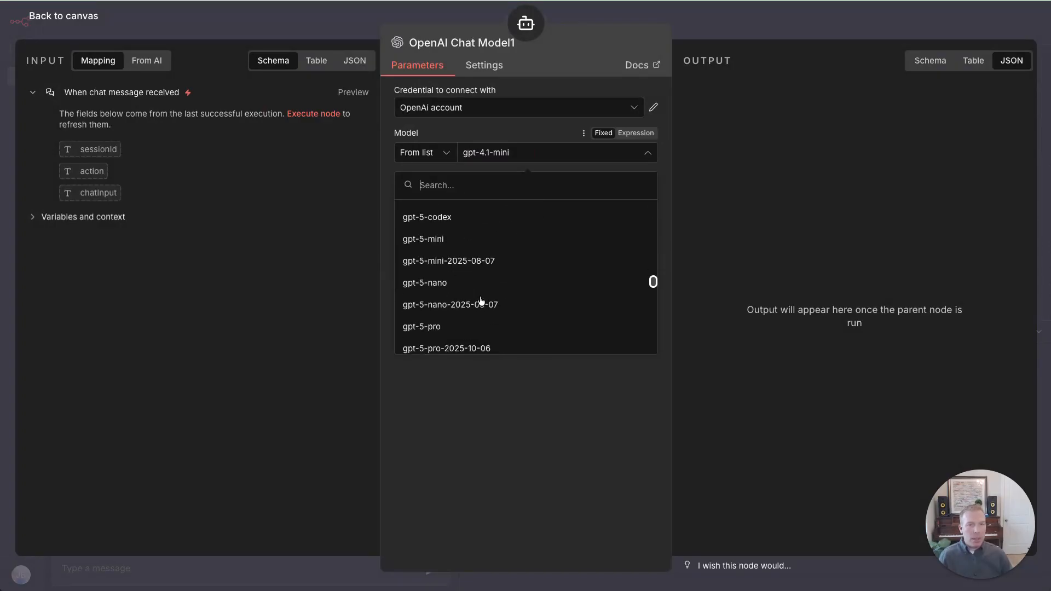
click(437, 239)
click(695, 19)
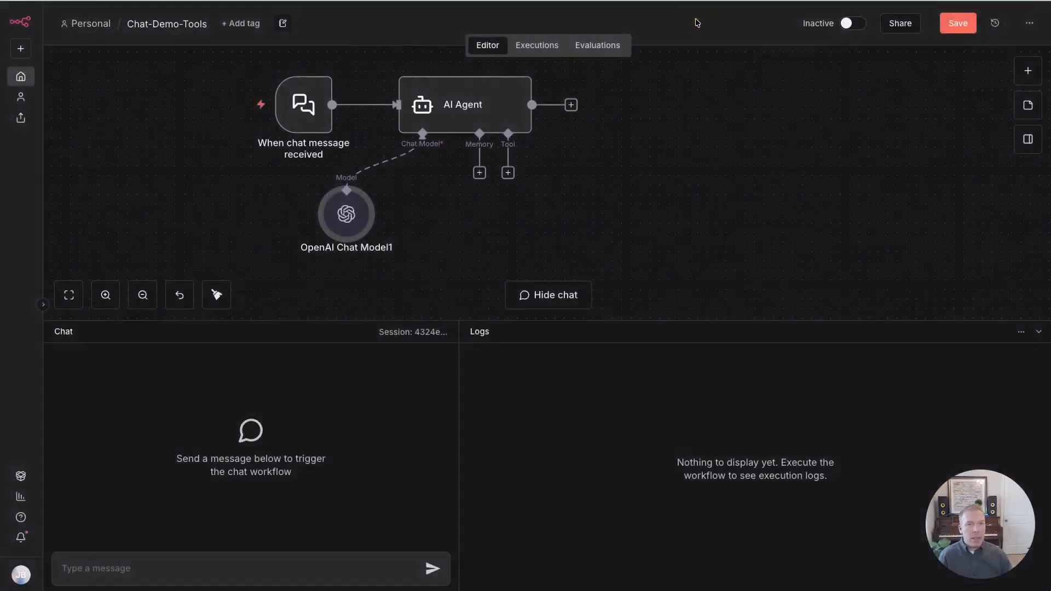
click(958, 23)
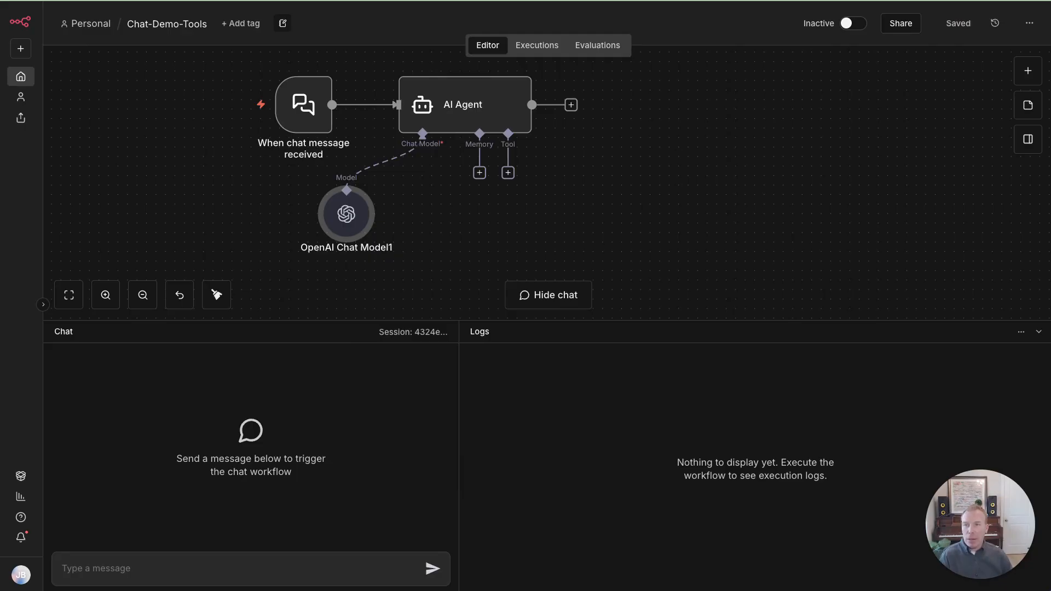
Ask the agent in chat "Who is the president of the United States?" and review its answer.
click(104, 578)
text(Who is the president of the United States?)
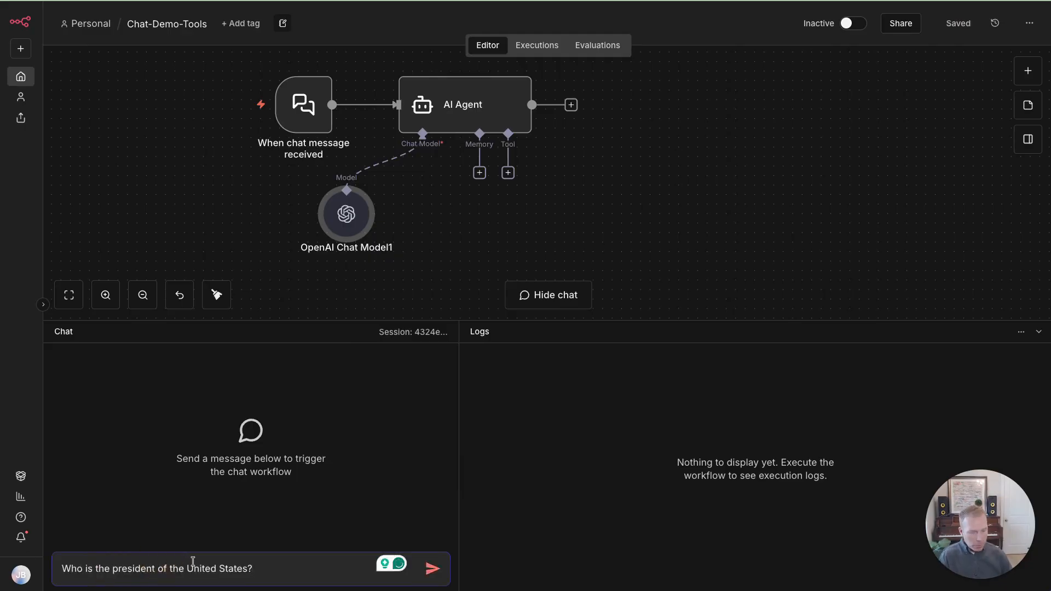
key(Return)
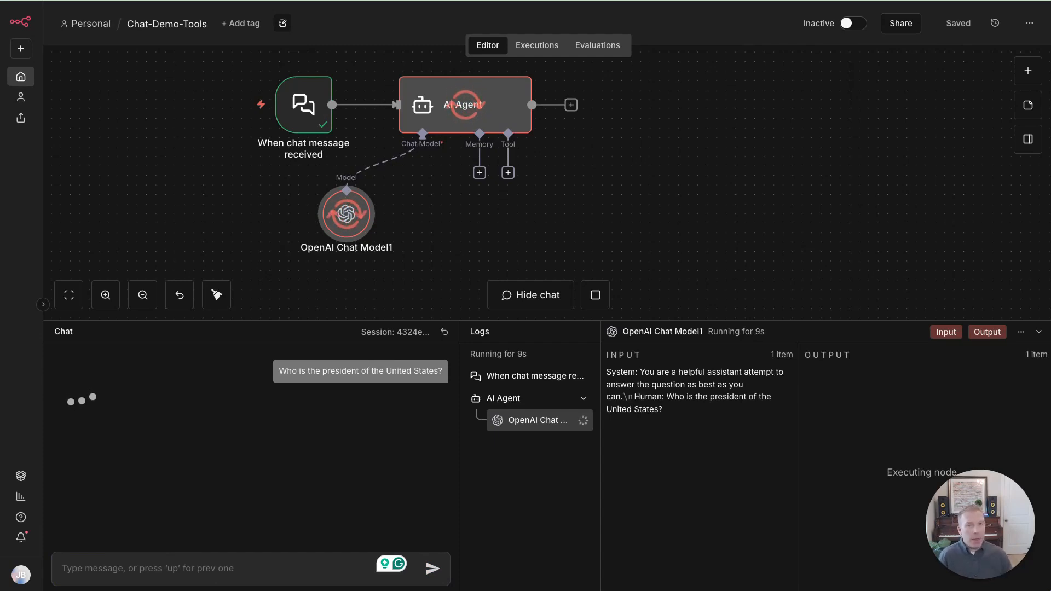
drag(79, 398, 230, 411)
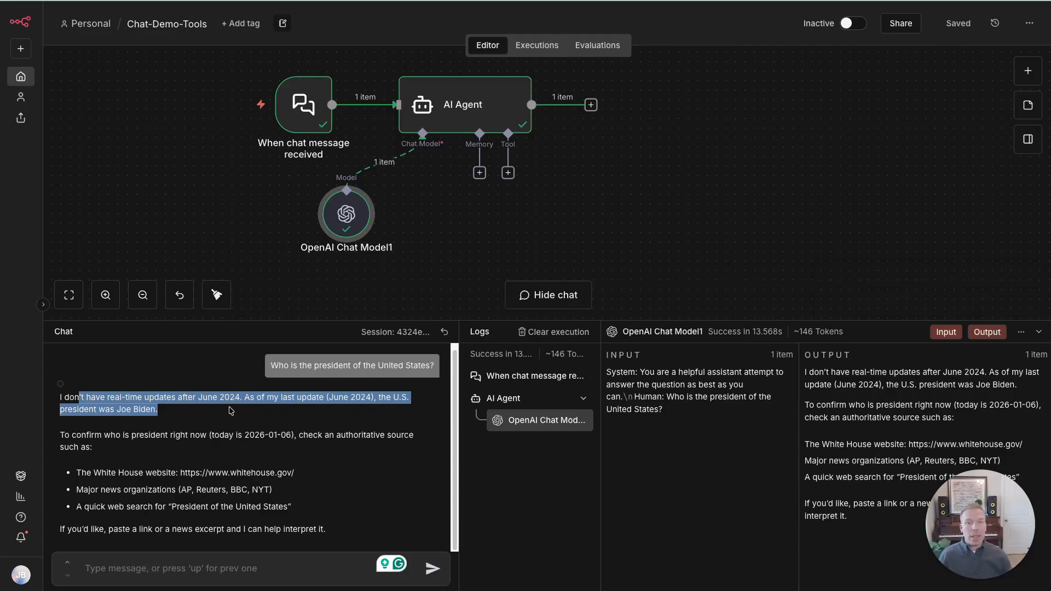
click(213, 438)
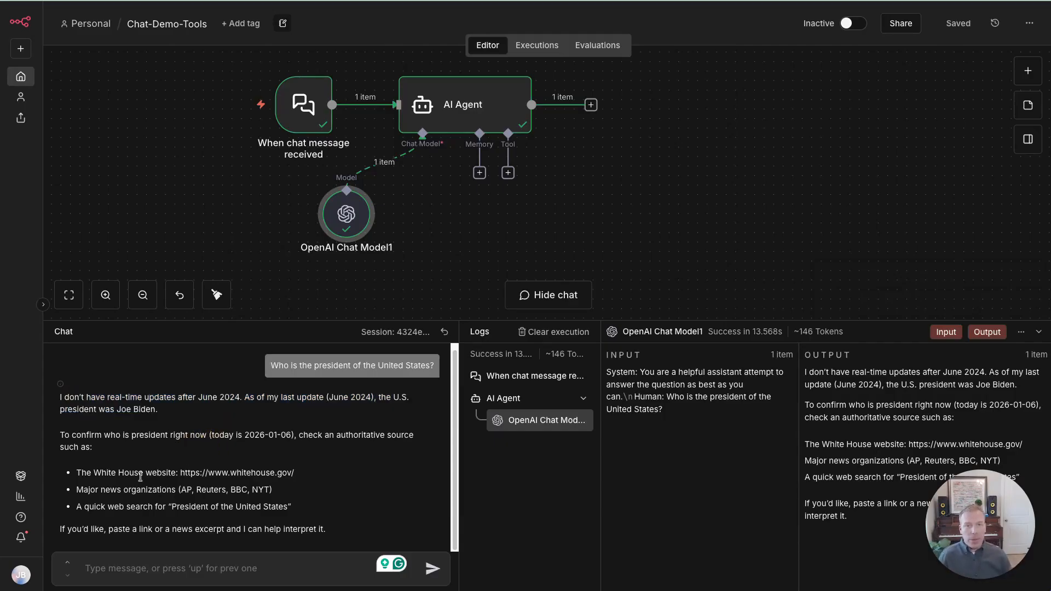
drag(237, 436, 345, 437)
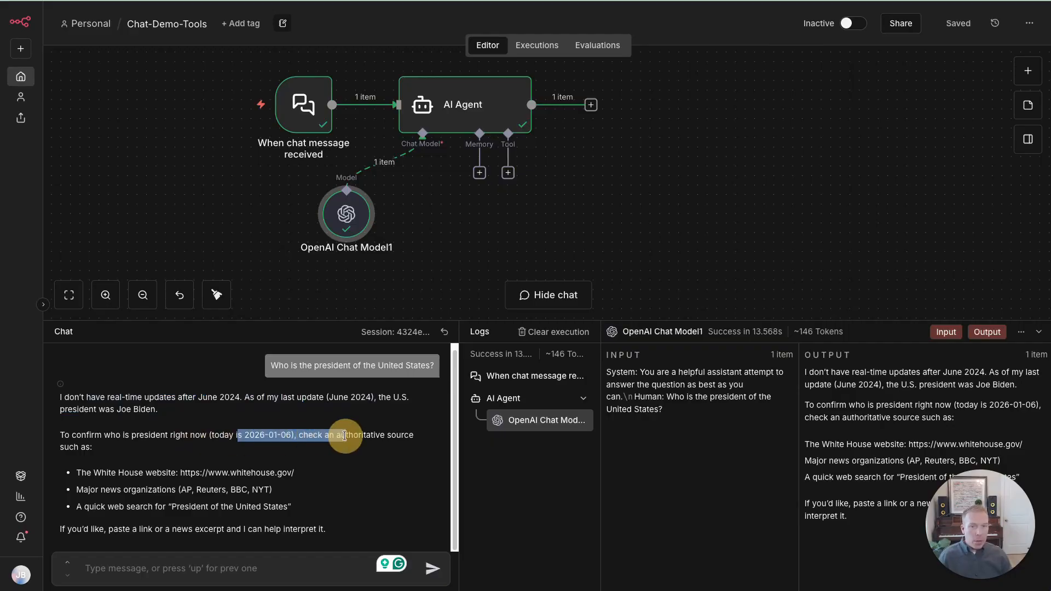
click(258, 438)
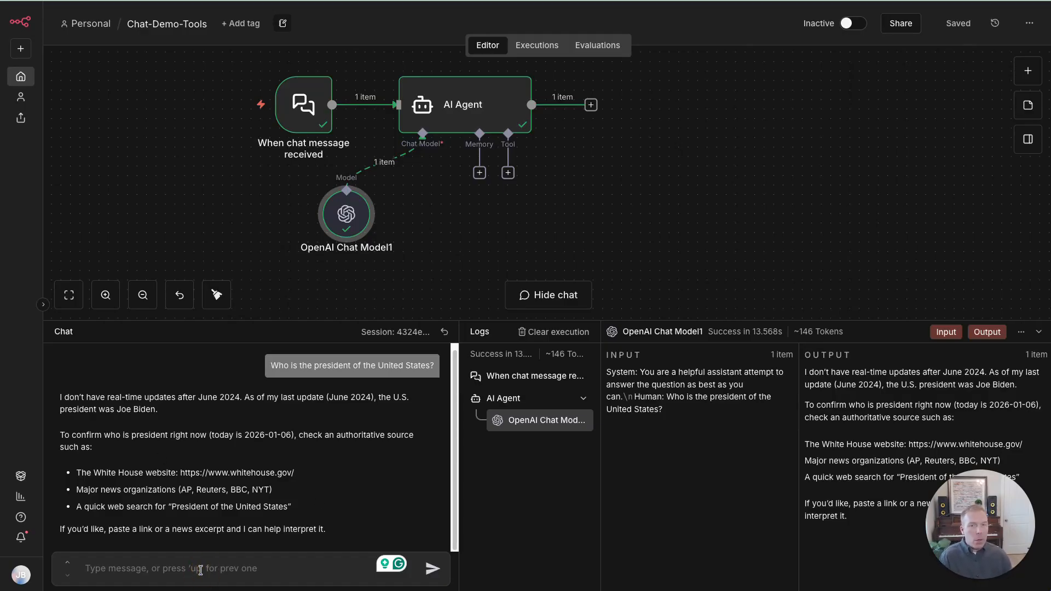
Send the chat question "What services does Augusto Digital provide?" to the agent.
click(200, 570)
text(What services does Augusto Digital provide?)
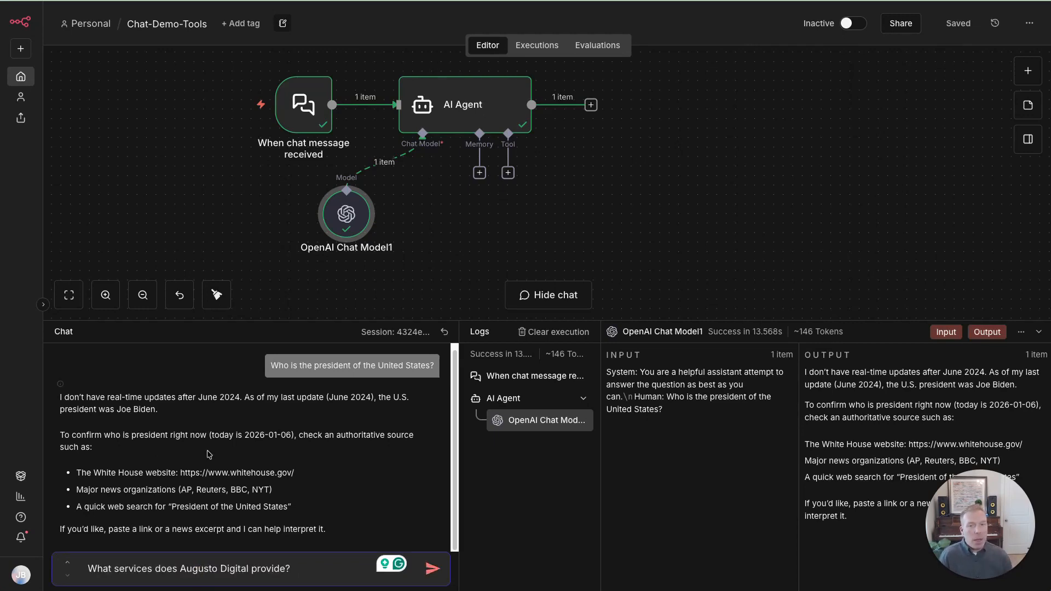
drag(87, 572, 321, 566)
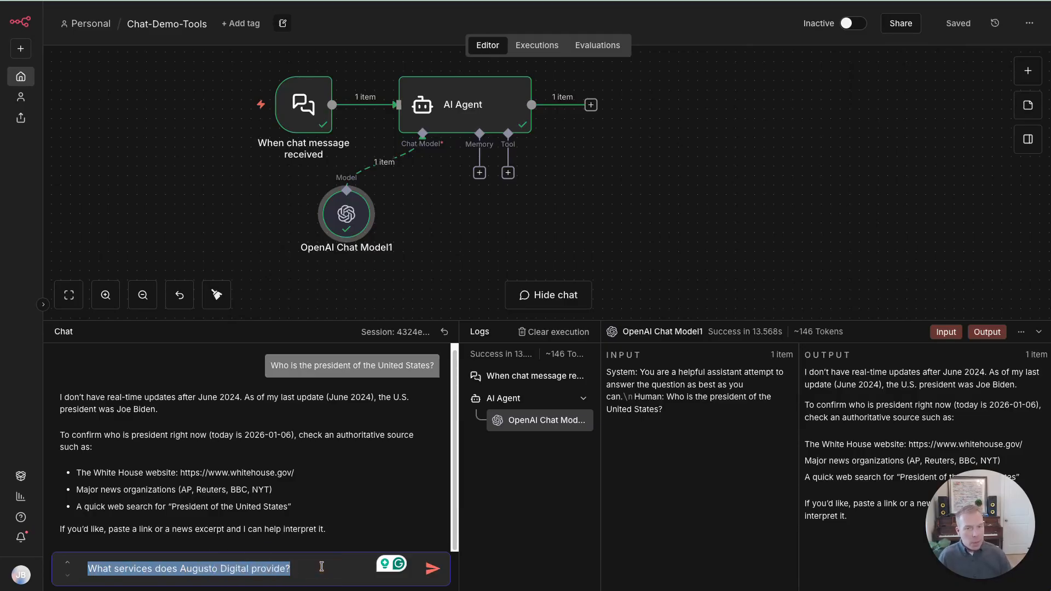
click(429, 570)
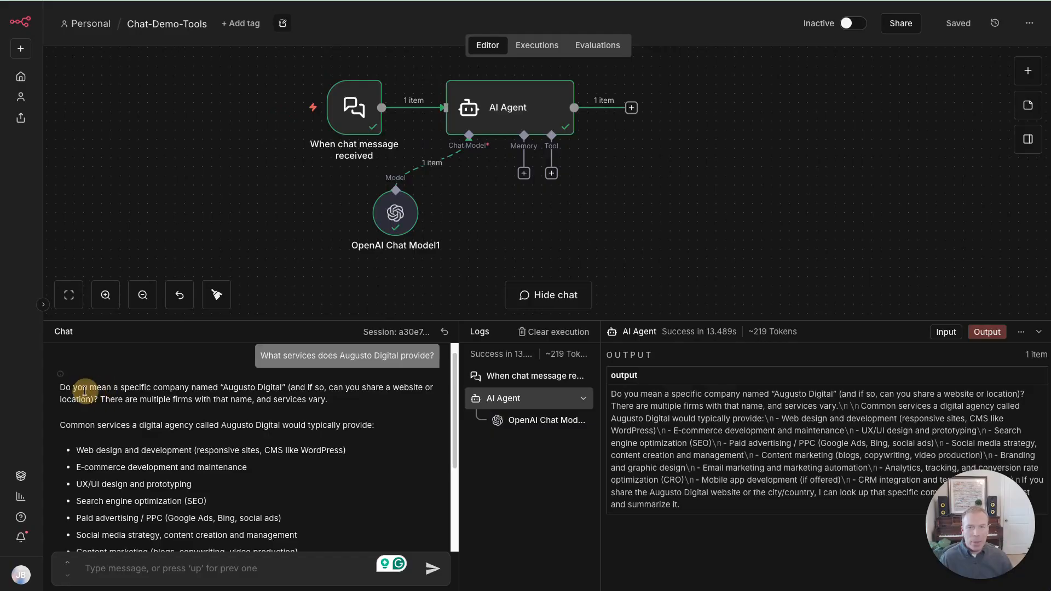
Read through the agent's reply about Augusto Digital's services, from the opening clarification to the closing offer.
drag(75, 388, 294, 391)
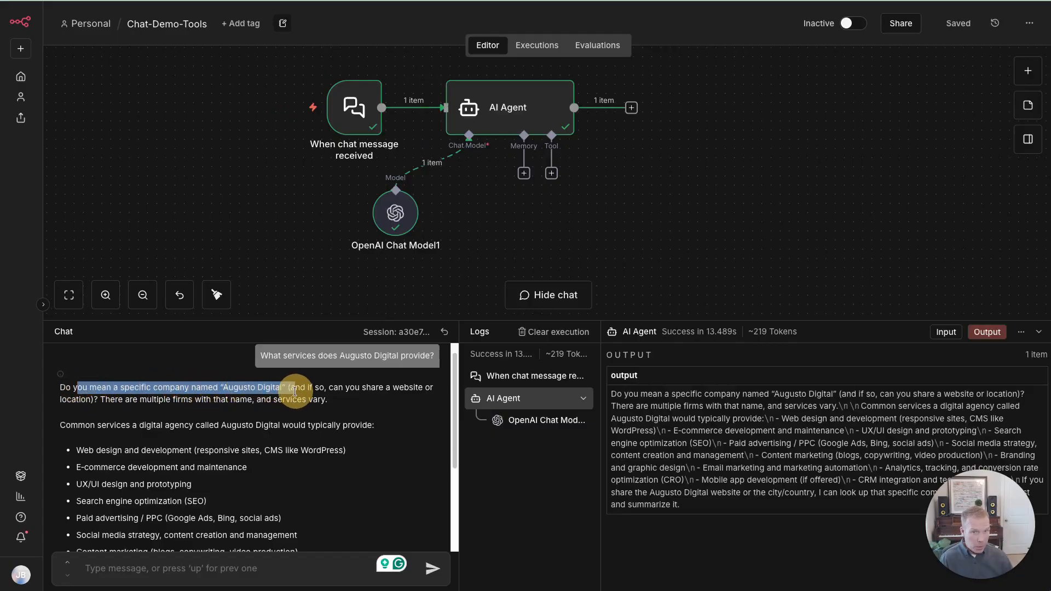
scroll(282, 447, down, 1)
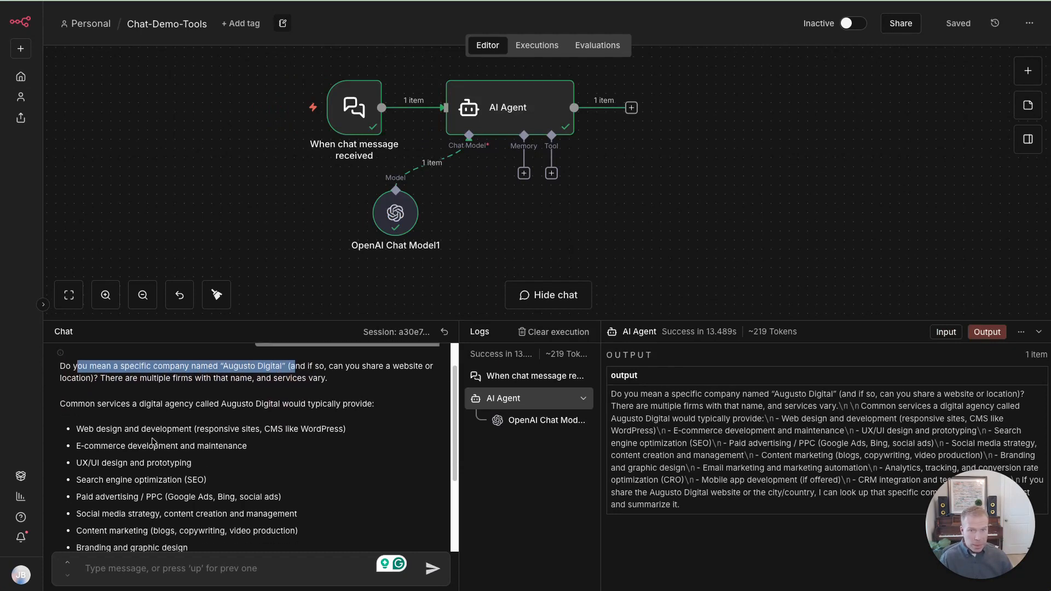
drag(81, 402, 312, 404)
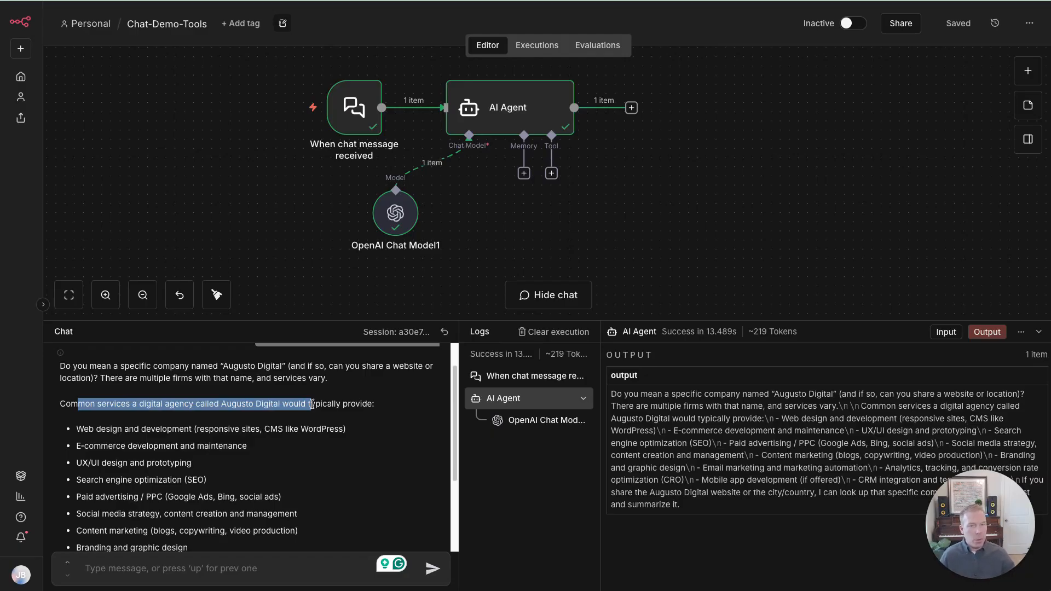
click(198, 416)
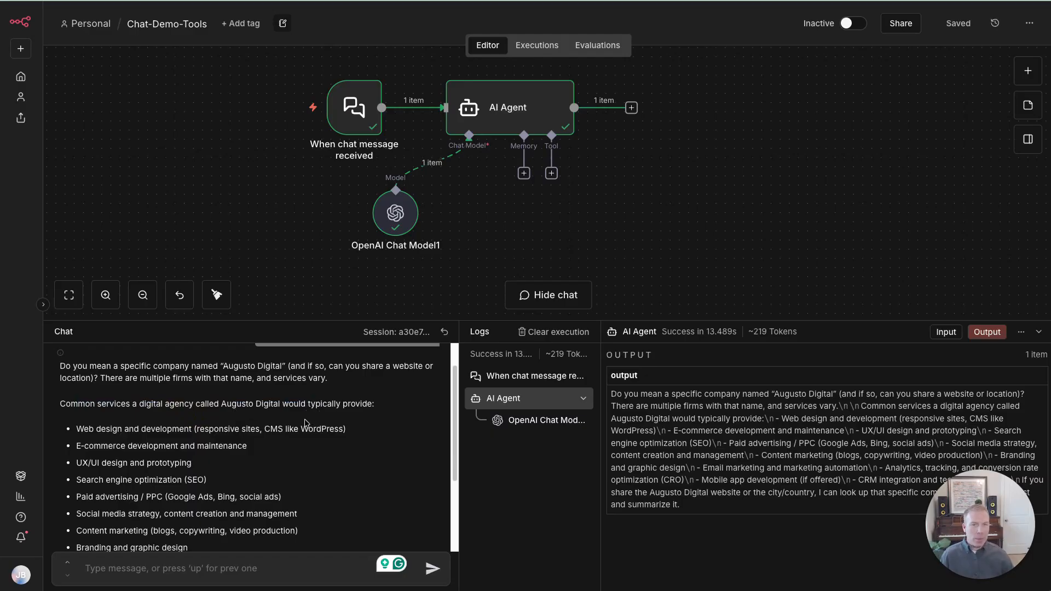
scroll(142, 443, down, 3)
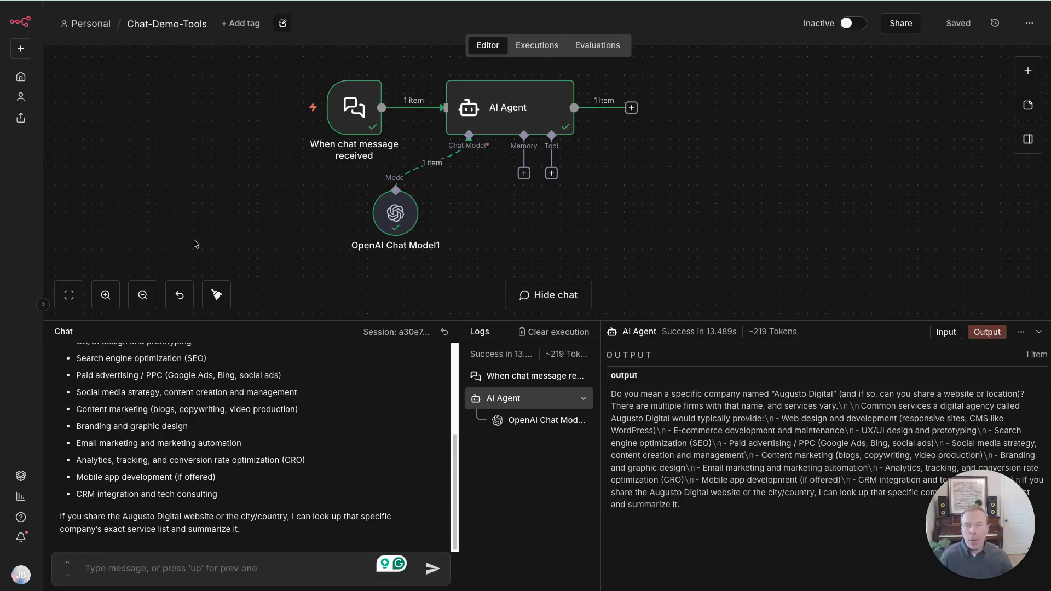
scroll(170, 458, up, 4)
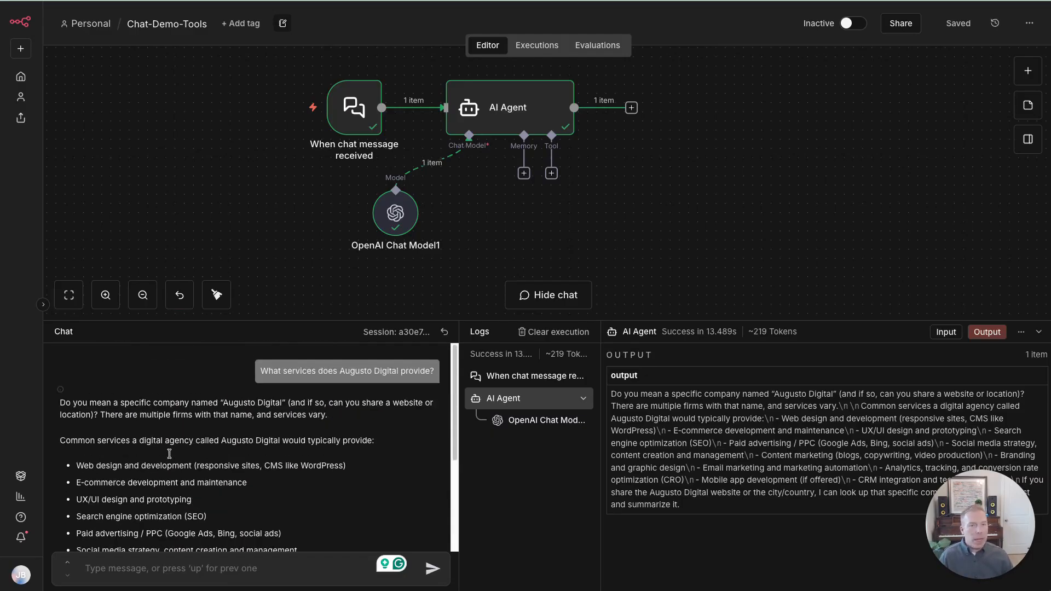
scroll(170, 457, down, 4)
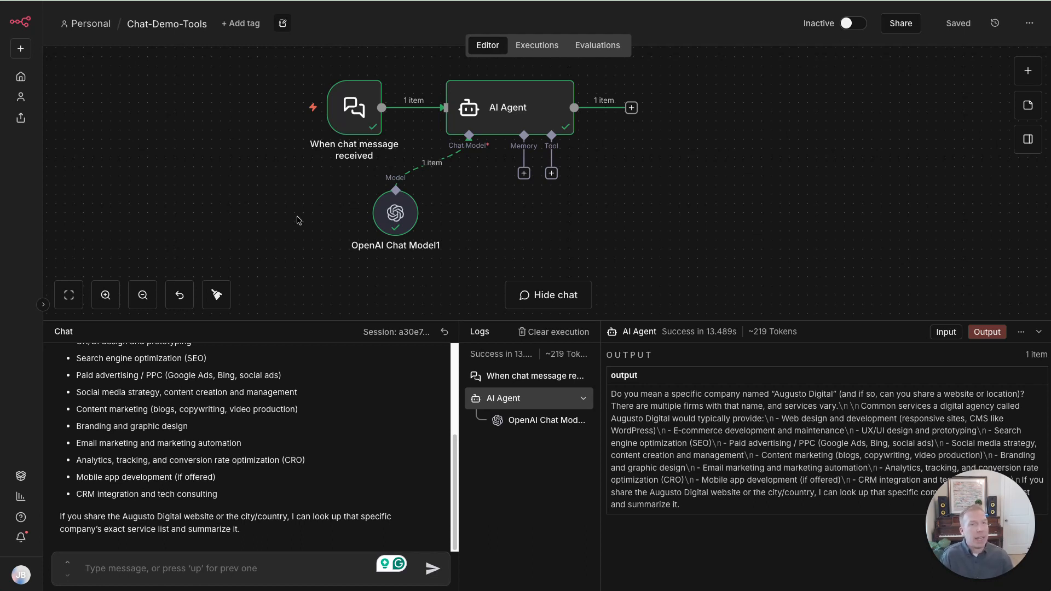
Attach a Redis Chat Memory node to the AI Agent and set its context window length to 10.
click(523, 174)
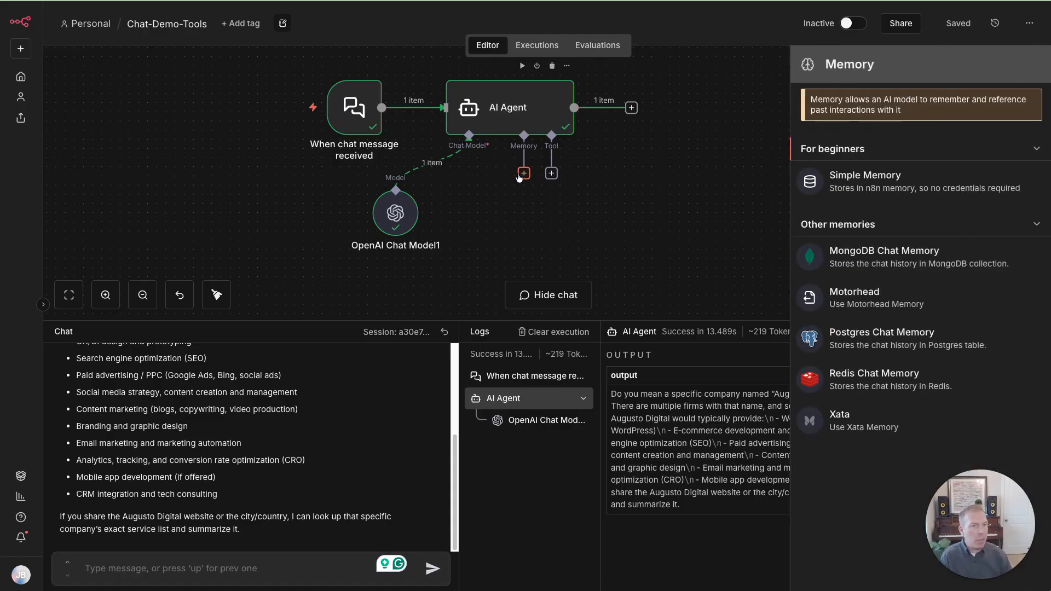
click(854, 378)
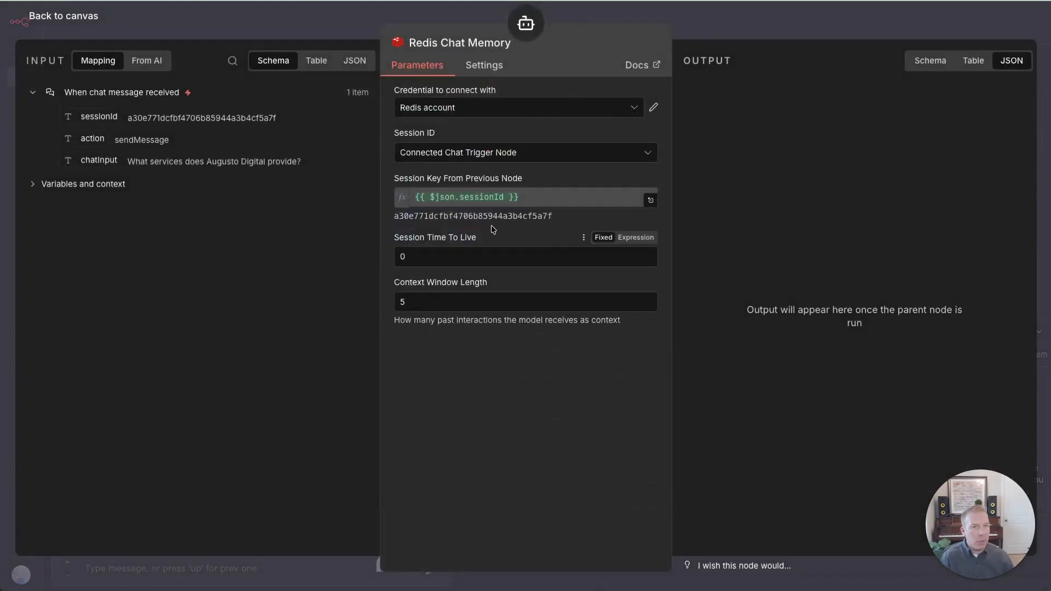
drag(406, 298, 370, 301)
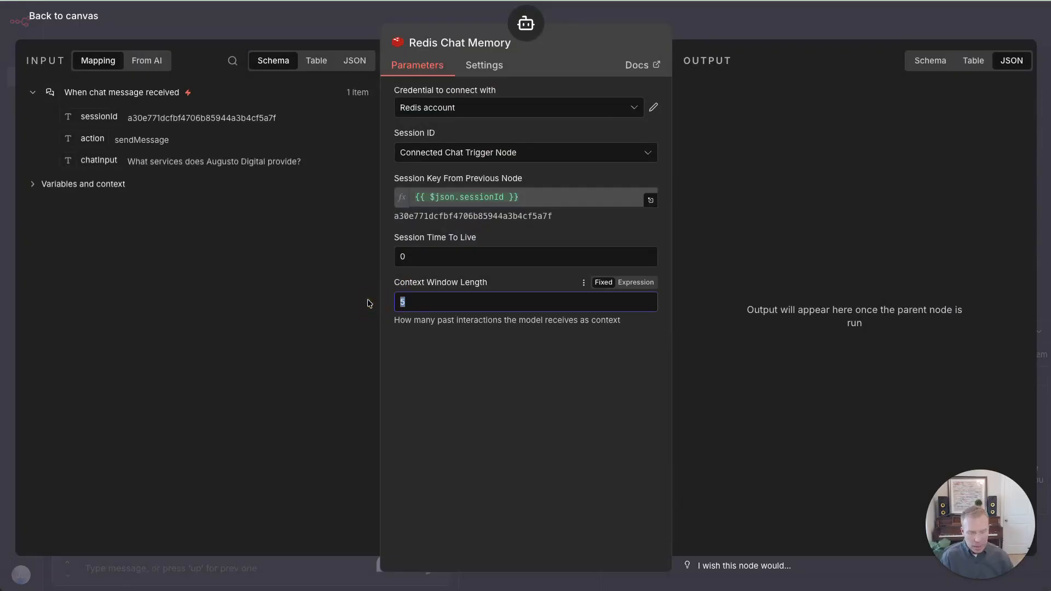
text(10)
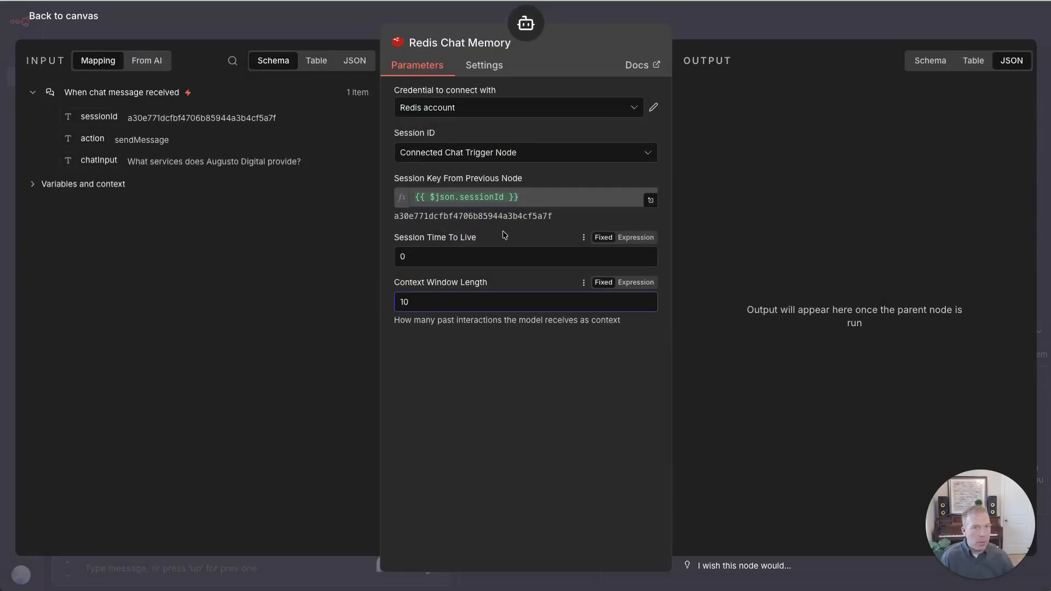
click(742, 21)
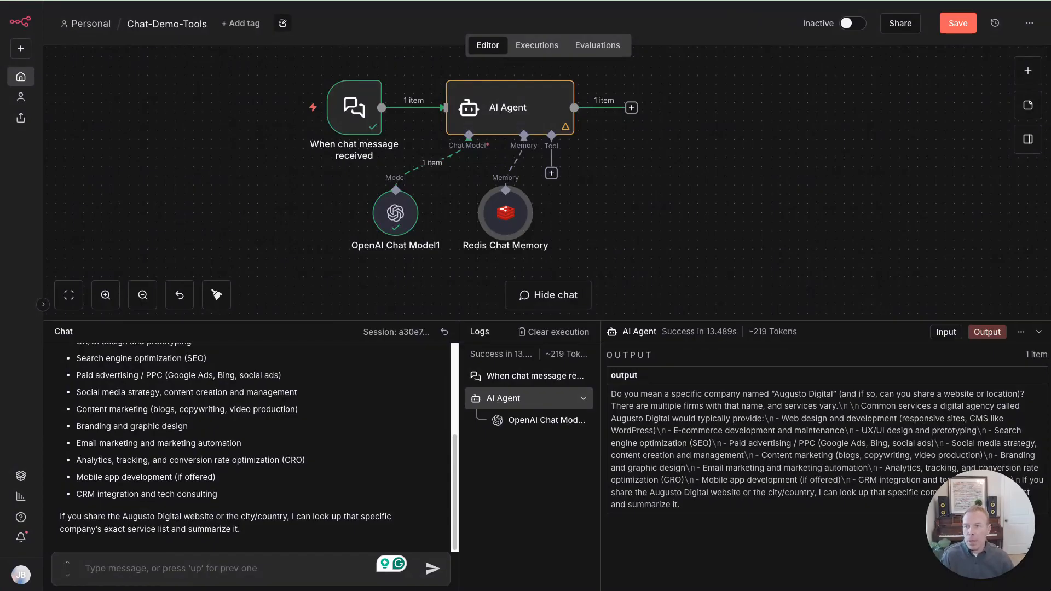
Send "For this conversation, remember: Augusto Digital specializes in AI workflows, n8n automation, and custom GPTs for mid-sized businesses." and review the model log and reply.
click(100, 565)
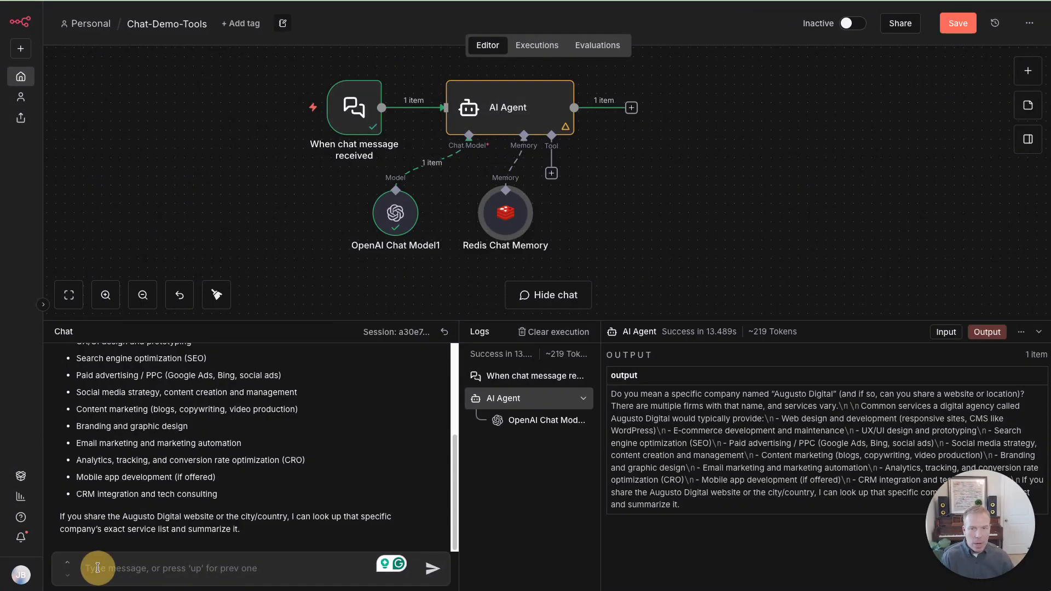
text(For this conversation, remember: Augusto Digital specializes in AI workflows, n8n automation, and custom GPTs for mid-sized businesses.)
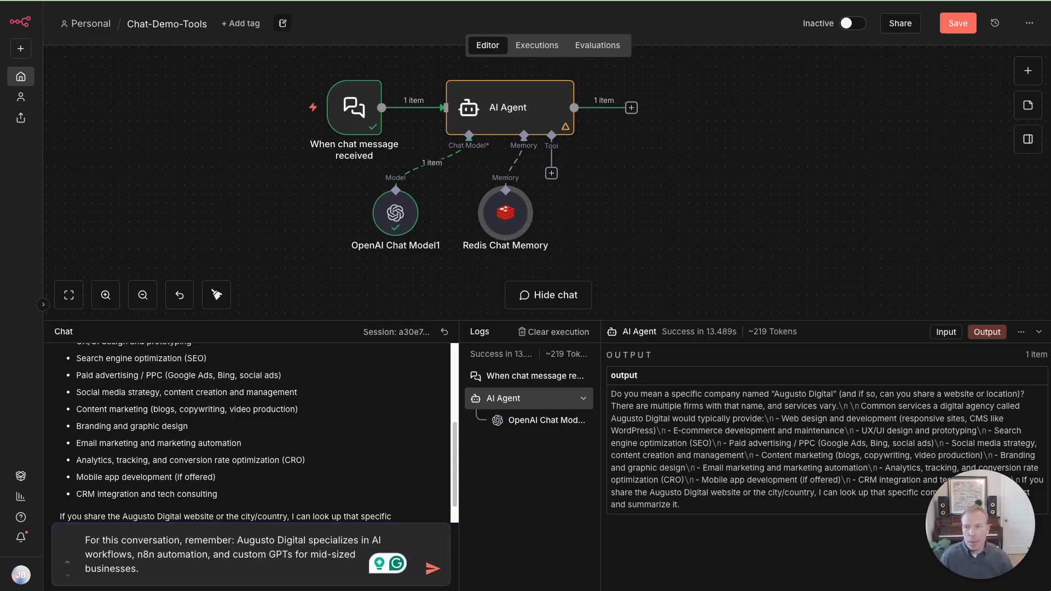
click(432, 568)
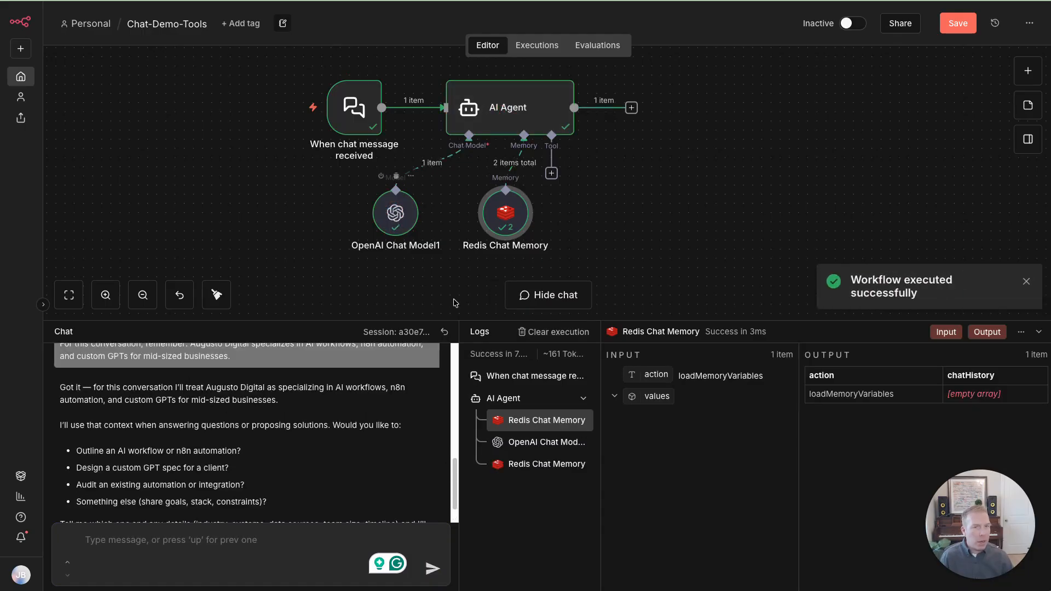
click(534, 446)
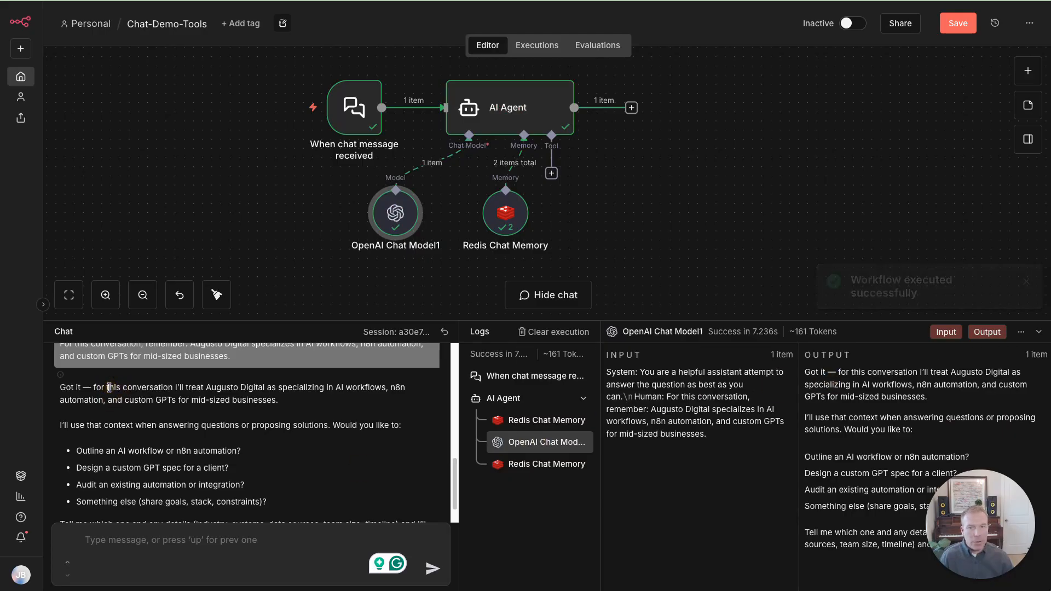
drag(108, 388, 278, 481)
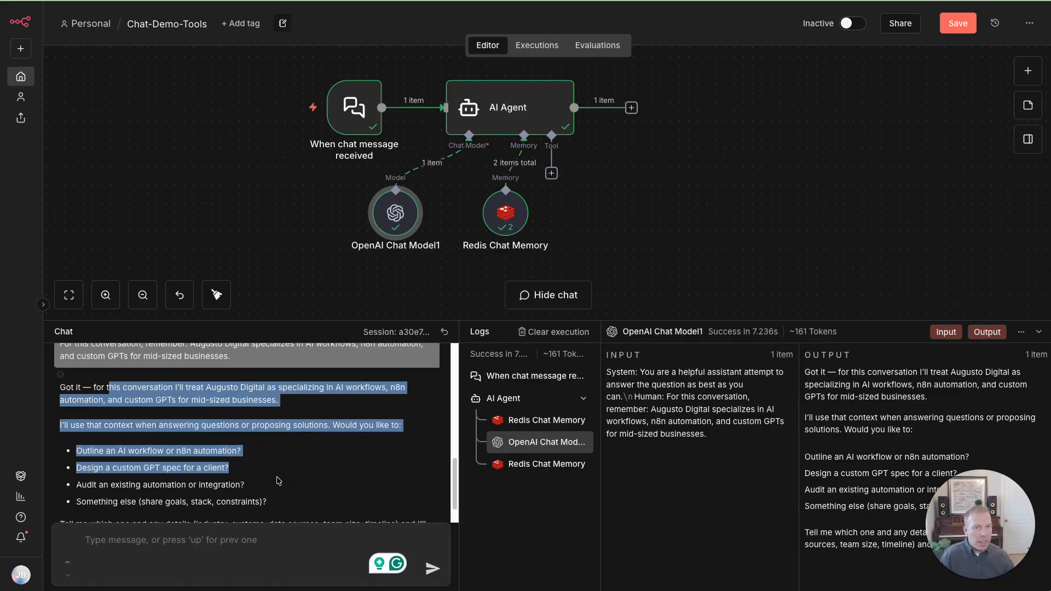
scroll(278, 480, down, 1)
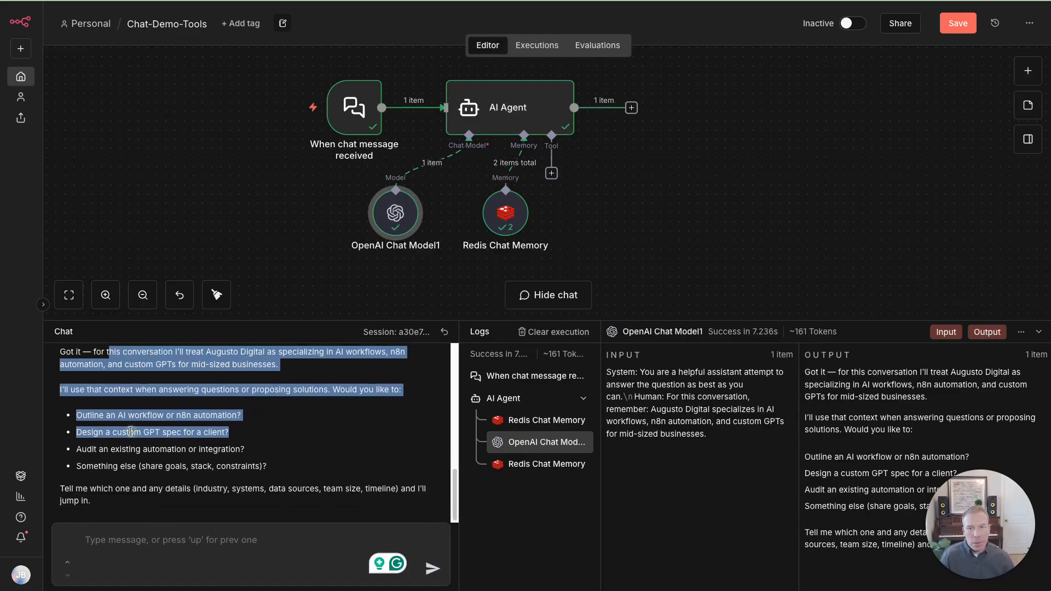
Inspect the memory-save log and send "Based on what you remember about Augusto, what kinds of clients are the best fit and what outcomes should we pitch?".
click(131, 432)
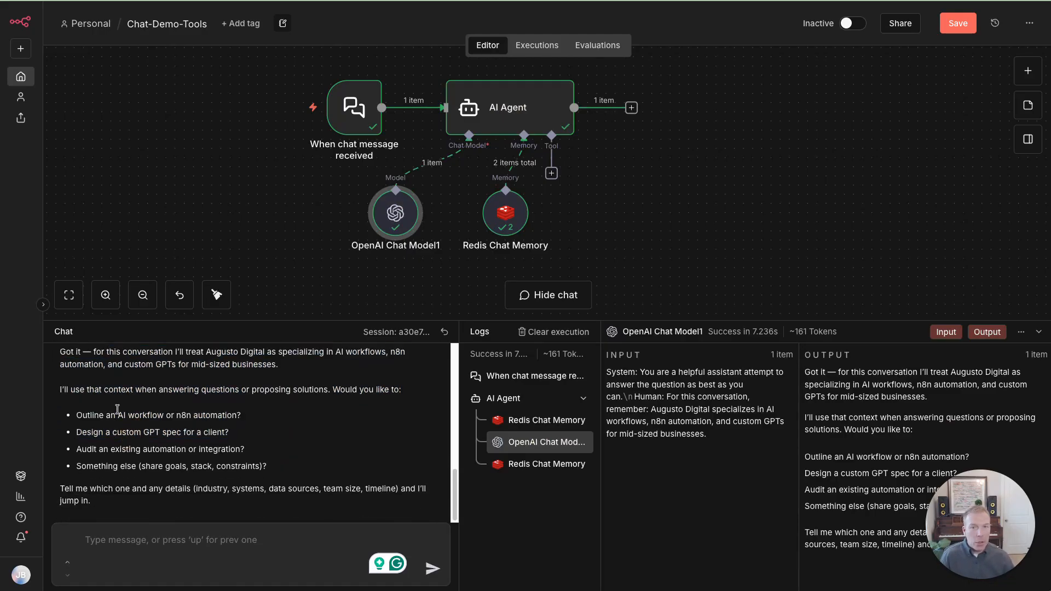
click(518, 465)
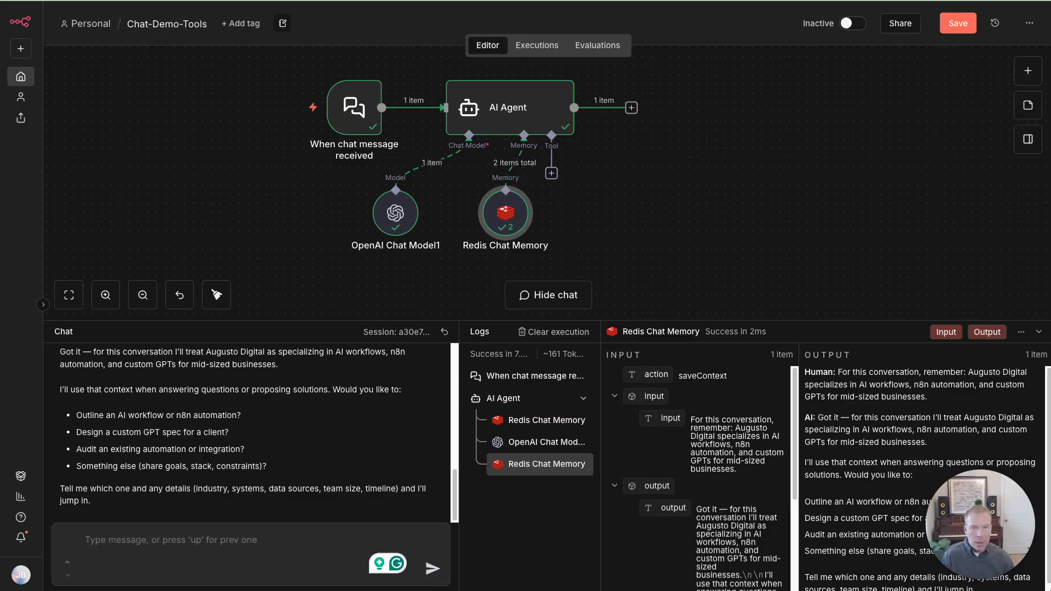
click(122, 544)
text(Based on what you remember about Augusto, what kinds of clients are the best fit and what outcomes should we pitch?)
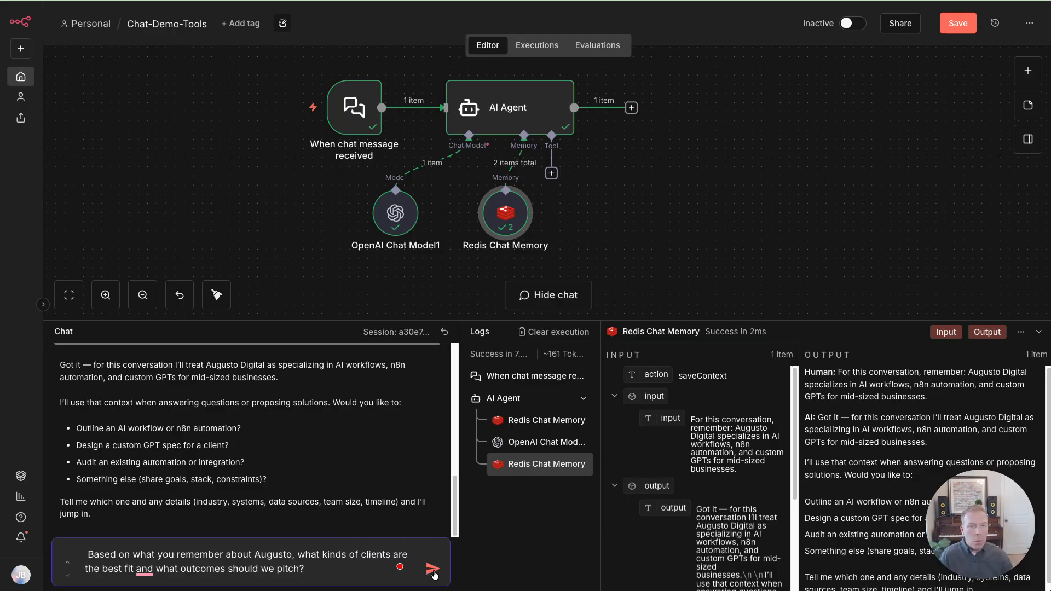
drag(133, 570, 293, 570)
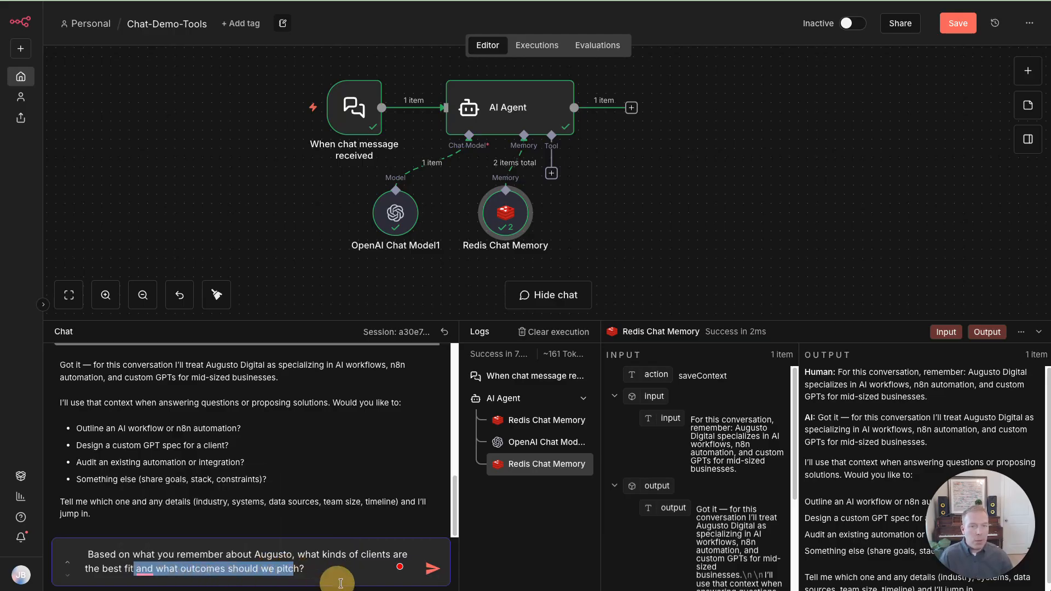
click(433, 568)
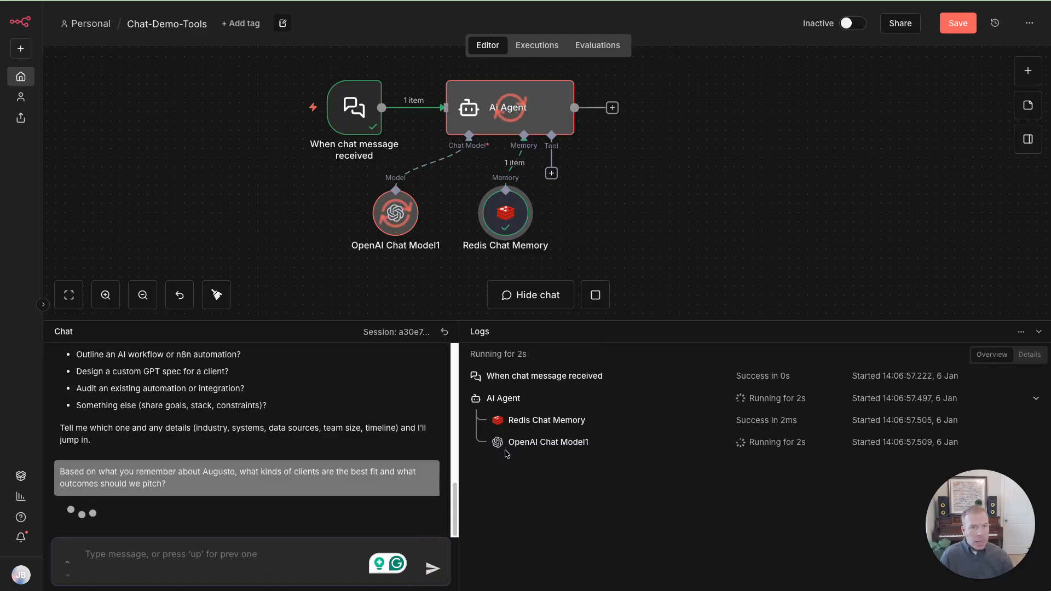
Inspect the current run's log entries for the Redis Chat Memory load and the OpenAI Chat Model1 call.
click(543, 421)
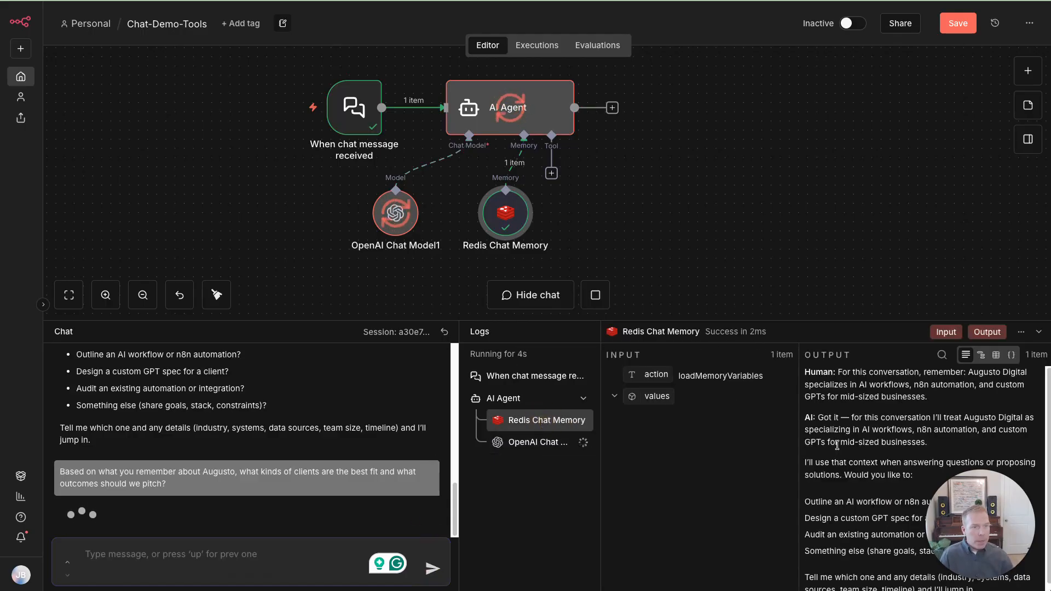
scroll(845, 458, up, 1)
click(534, 442)
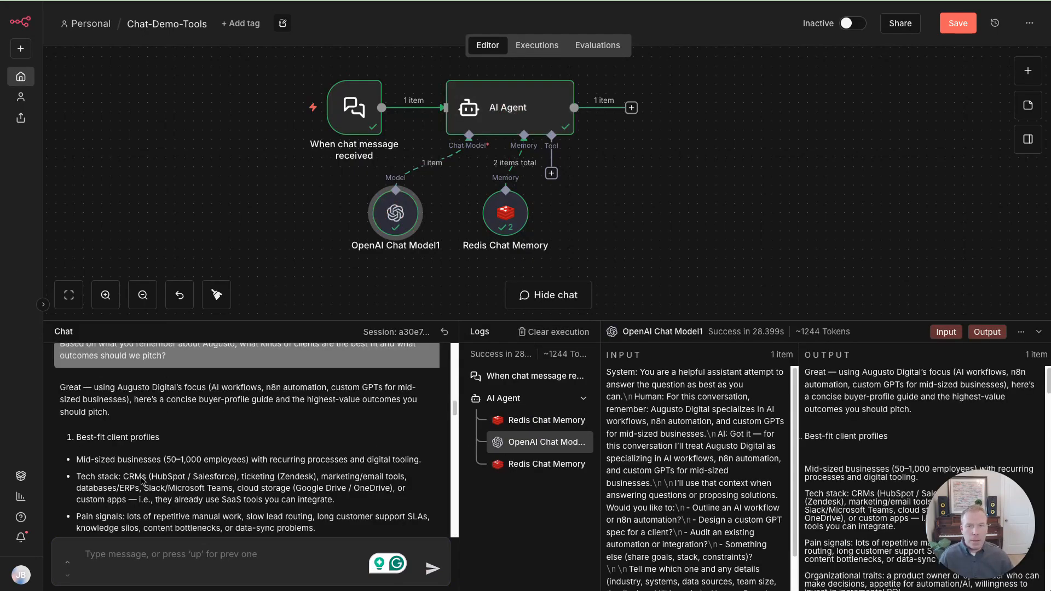
Read through the agent's reply on best-fit clients and outcomes to pitch, from the opening summary to the closing offer.
click(119, 402)
drag(185, 390, 274, 408)
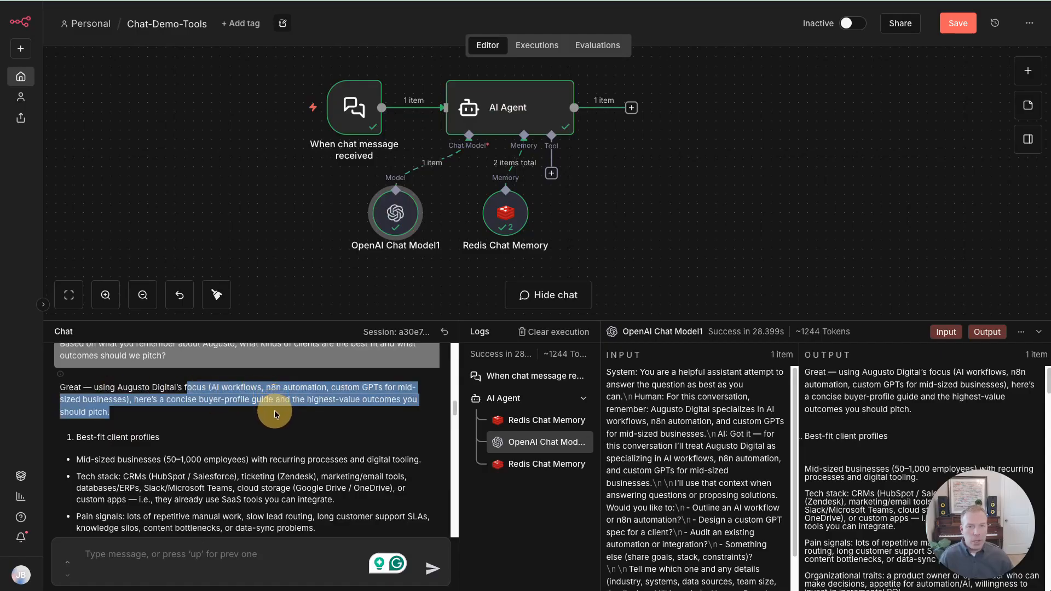
scroll(172, 422, down, 1)
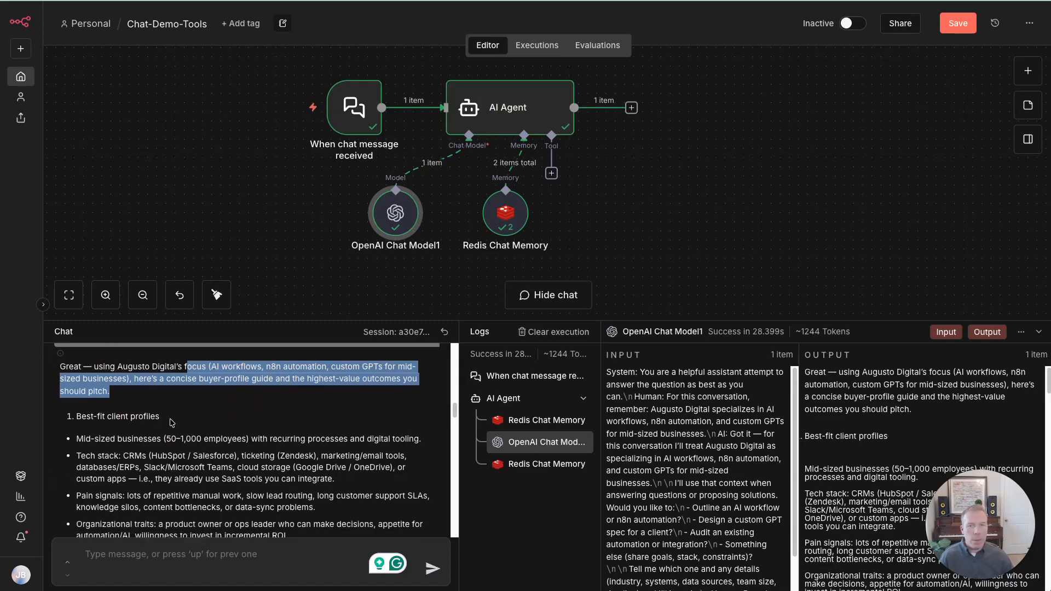
click(115, 451)
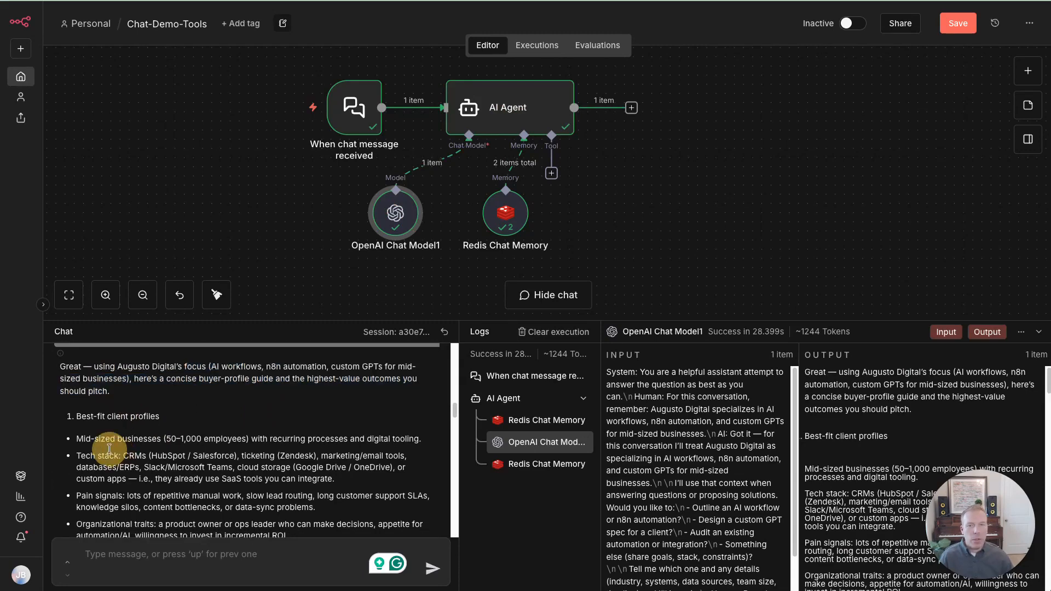
scroll(181, 466, down, 4)
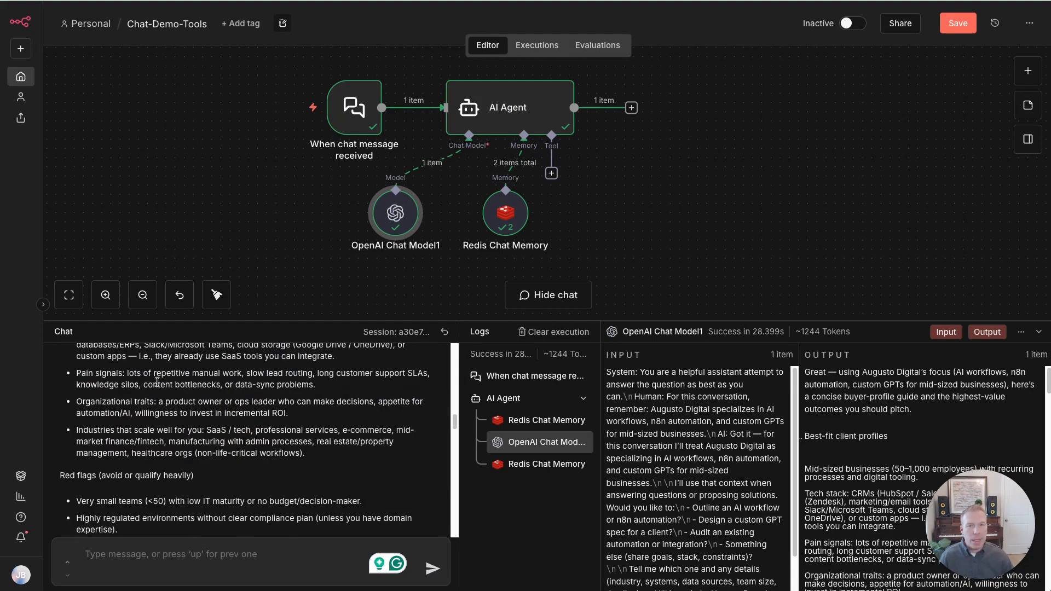
scroll(158, 372, up, 1)
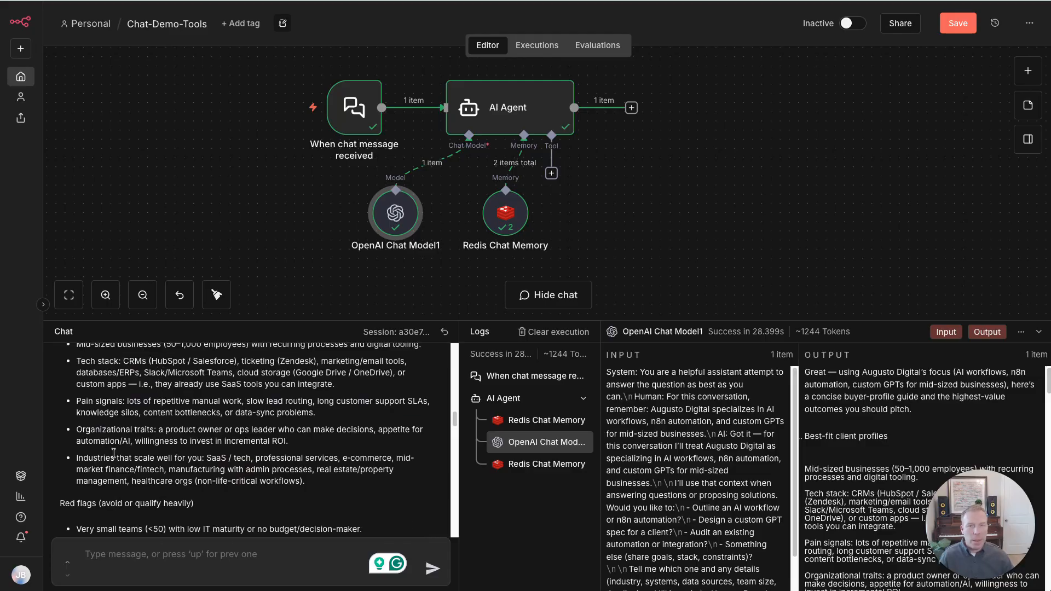
scroll(113, 452, down, 5)
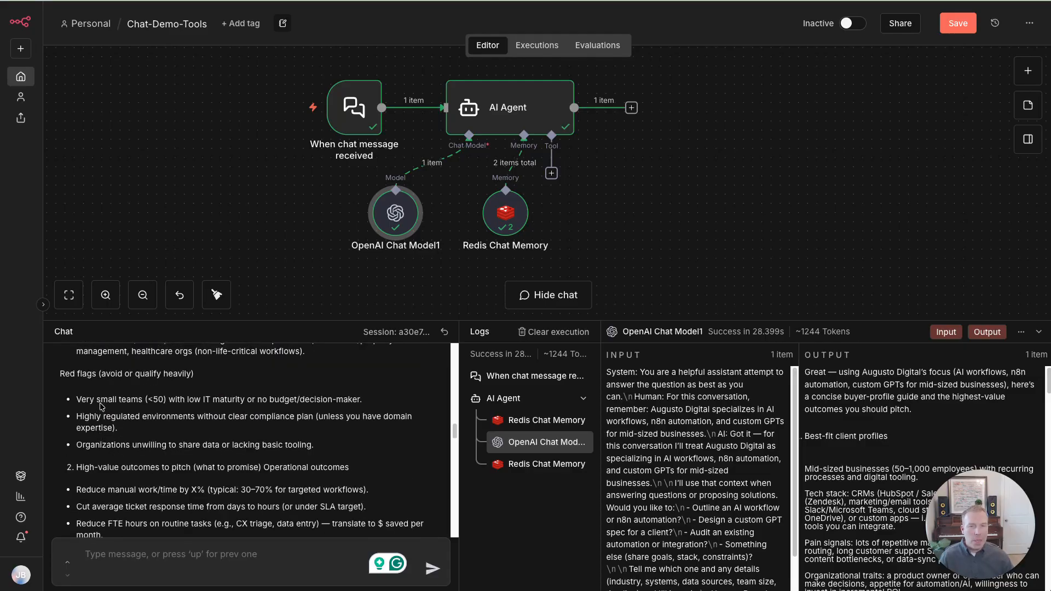
drag(100, 406, 195, 419)
scroll(186, 436, down, 10)
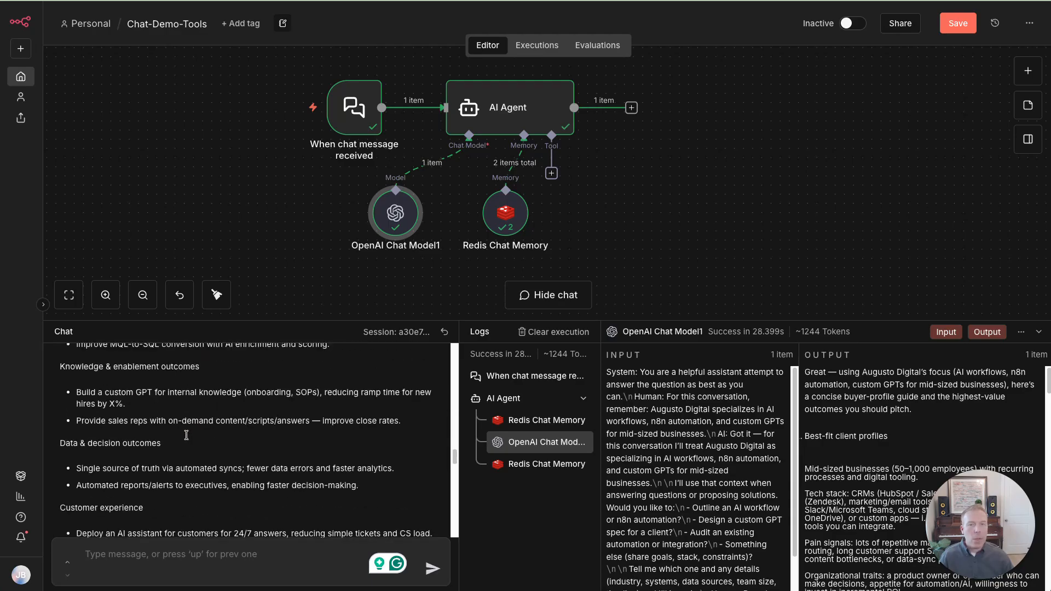
drag(90, 390, 192, 454)
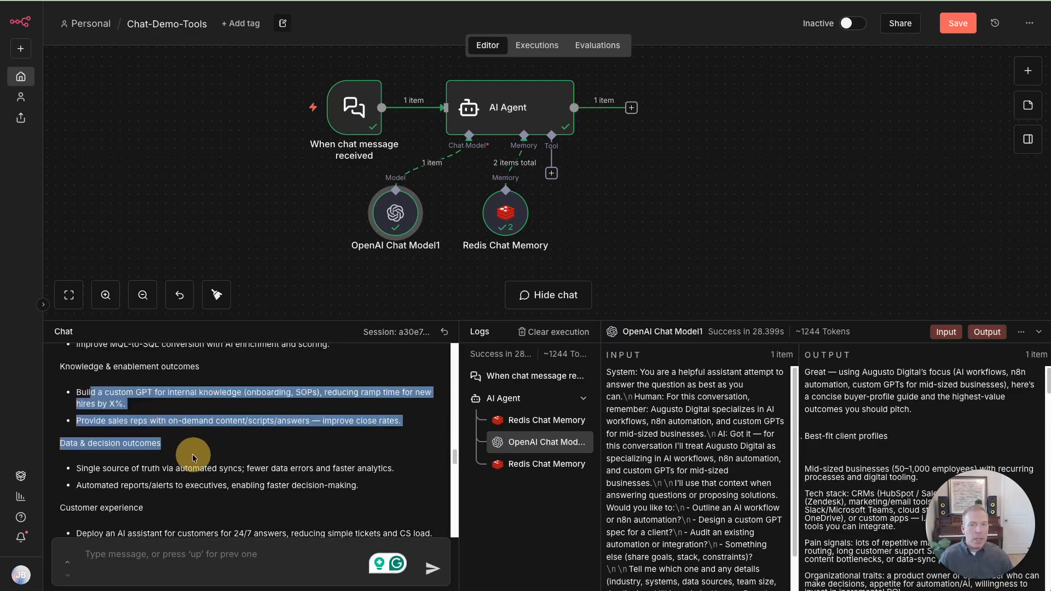
scroll(209, 461, down, 2)
scroll(209, 461, down, 9)
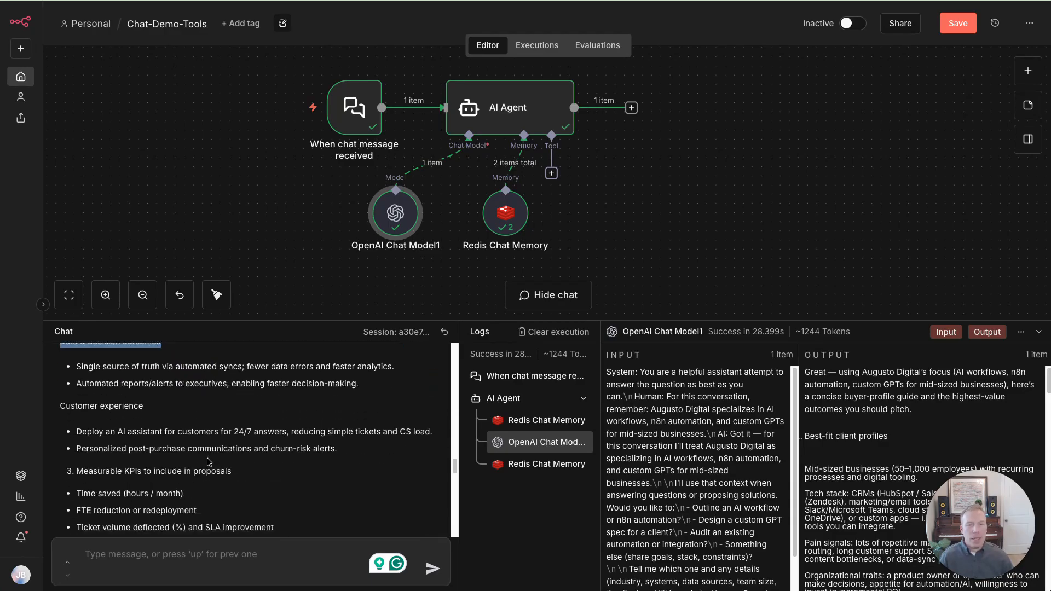
scroll(209, 461, down, 15)
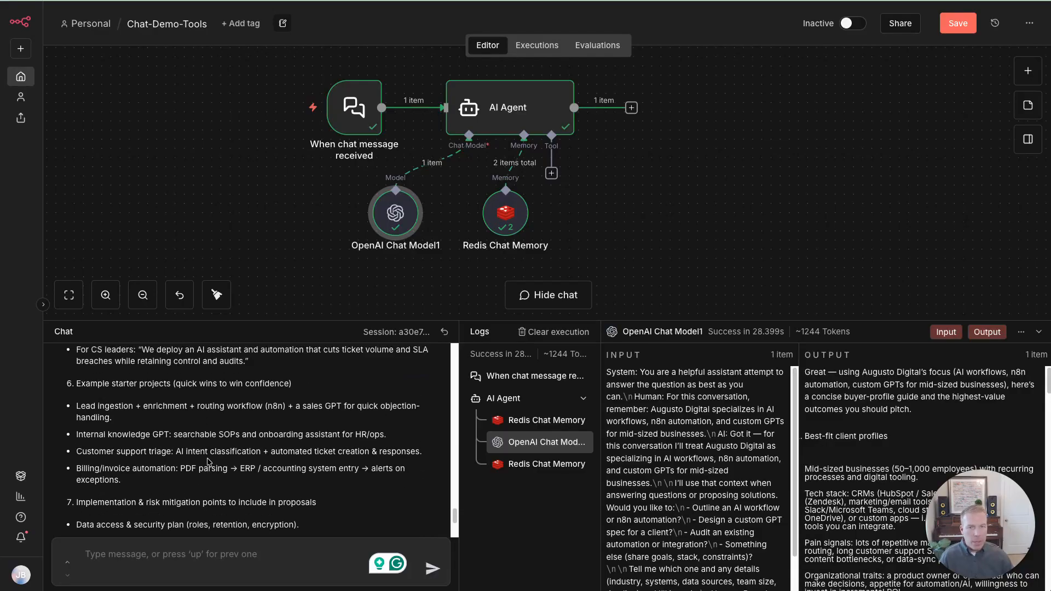
scroll(208, 461, down, 4)
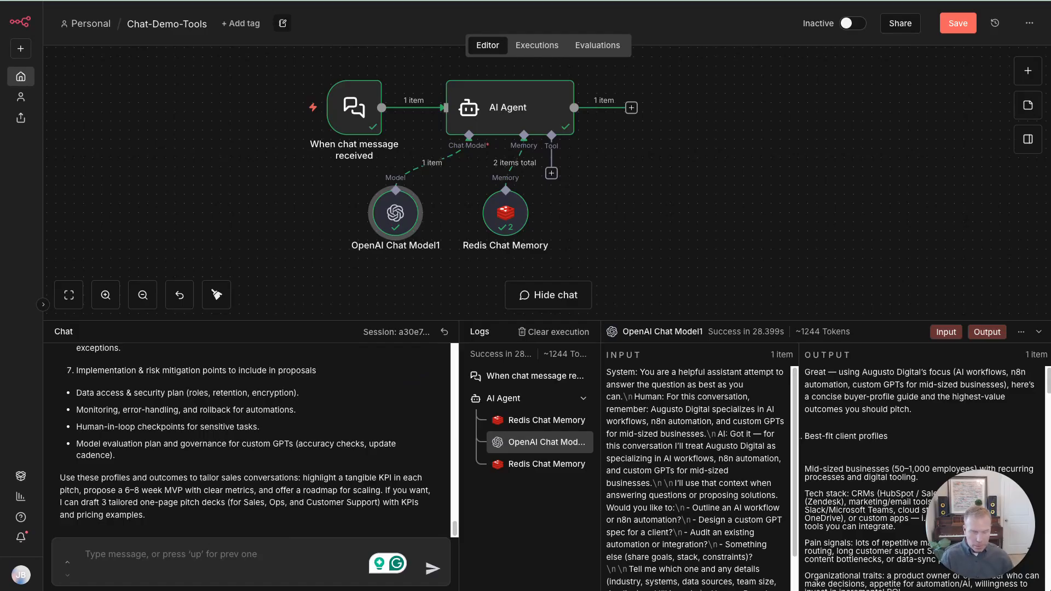
Send the chat question "What services did I say Augusto specializes in?" and review the agent's answer.
click(159, 547)
text(What services did I say Augusto specializes in?)
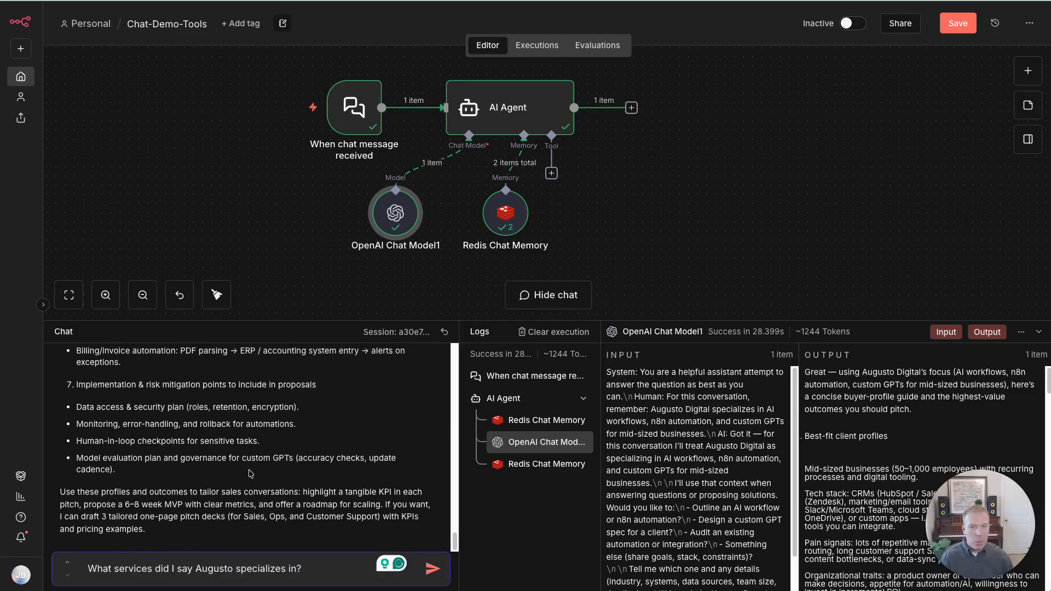
click(432, 568)
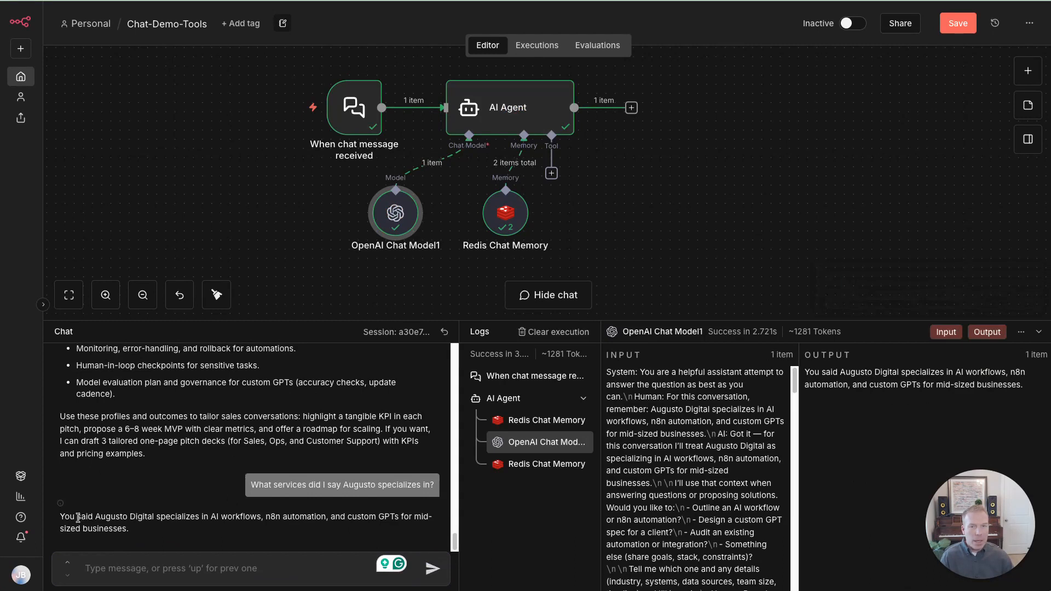
drag(71, 518, 130, 530)
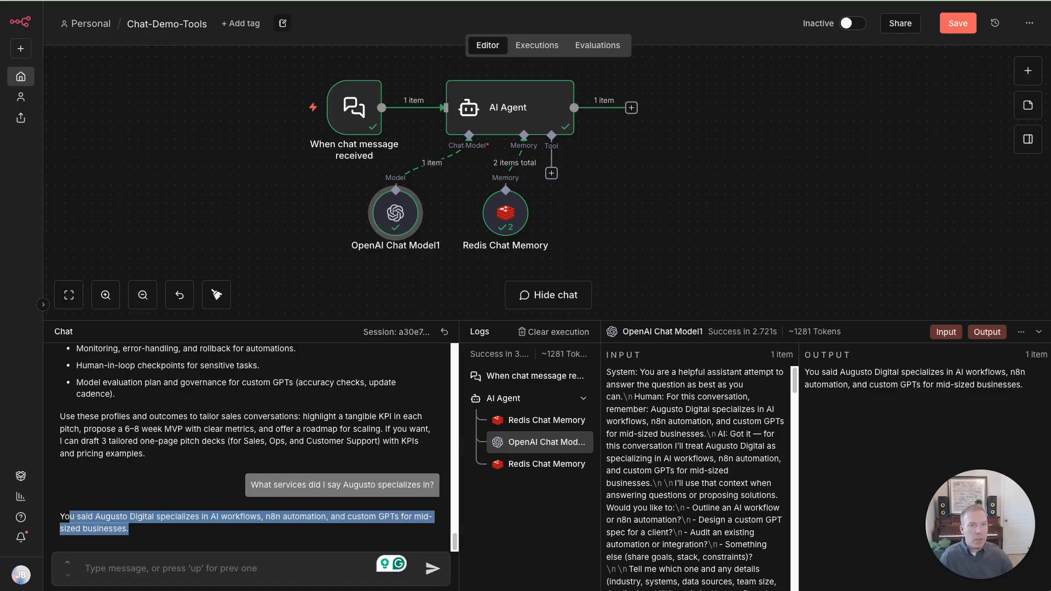
Attach a SearXNG search tool to the AI Agent, using the SearXNG account credential, and return to the canvas.
click(552, 174)
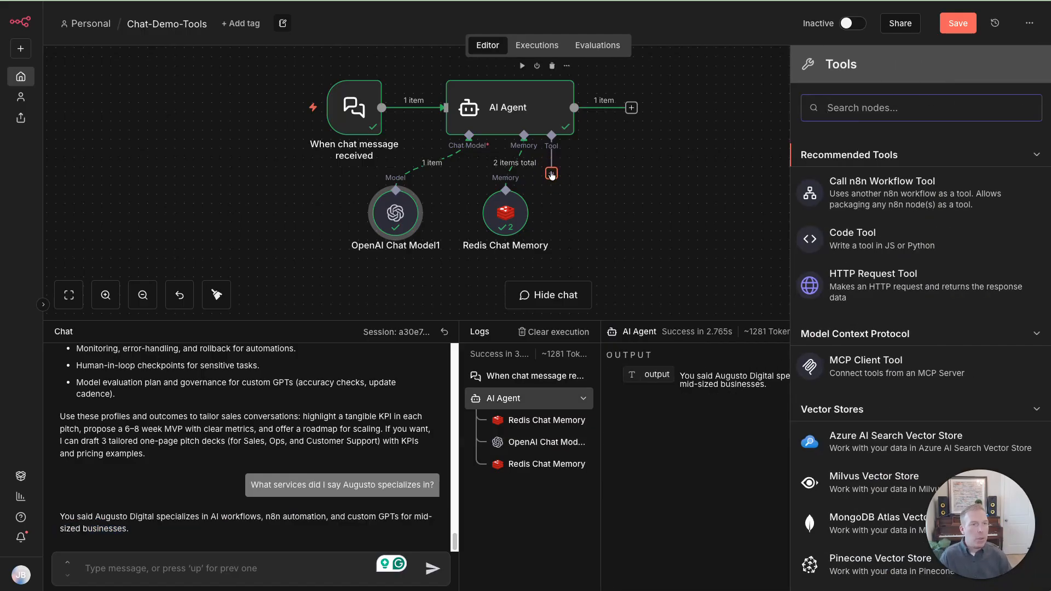
text(sear)
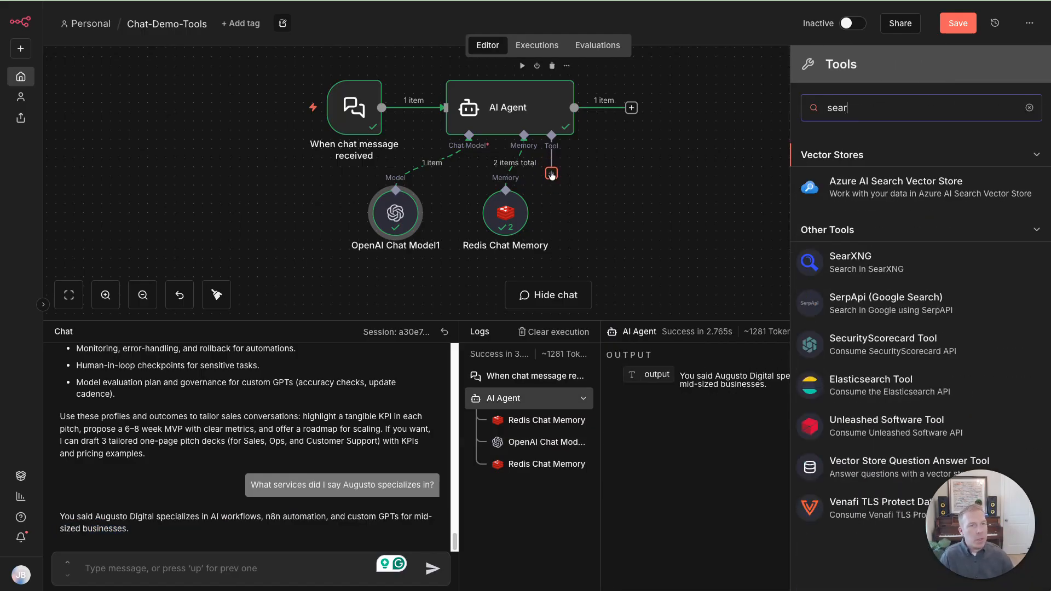
click(858, 270)
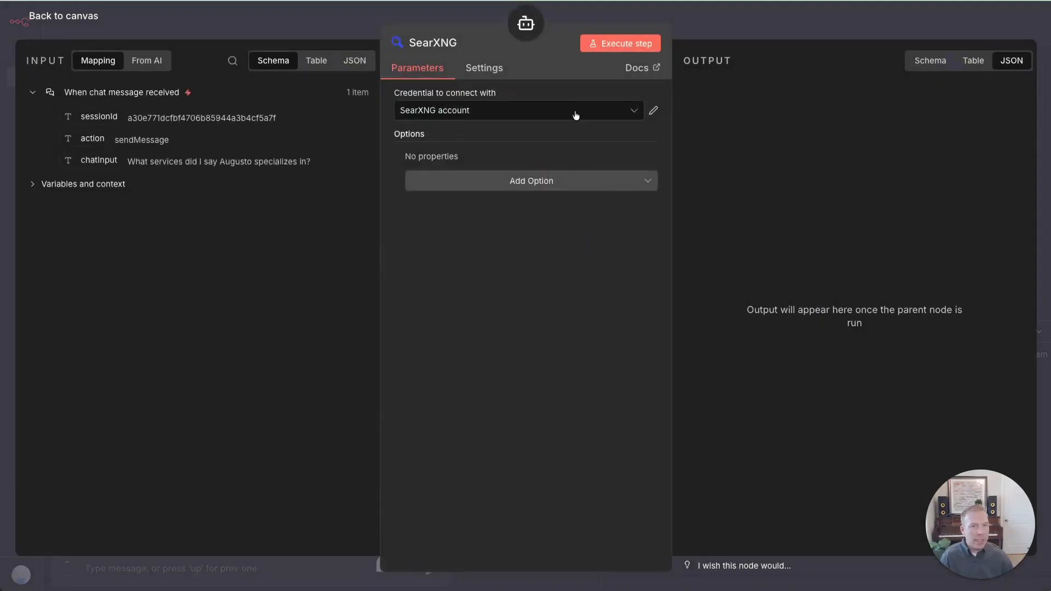
click(712, 3)
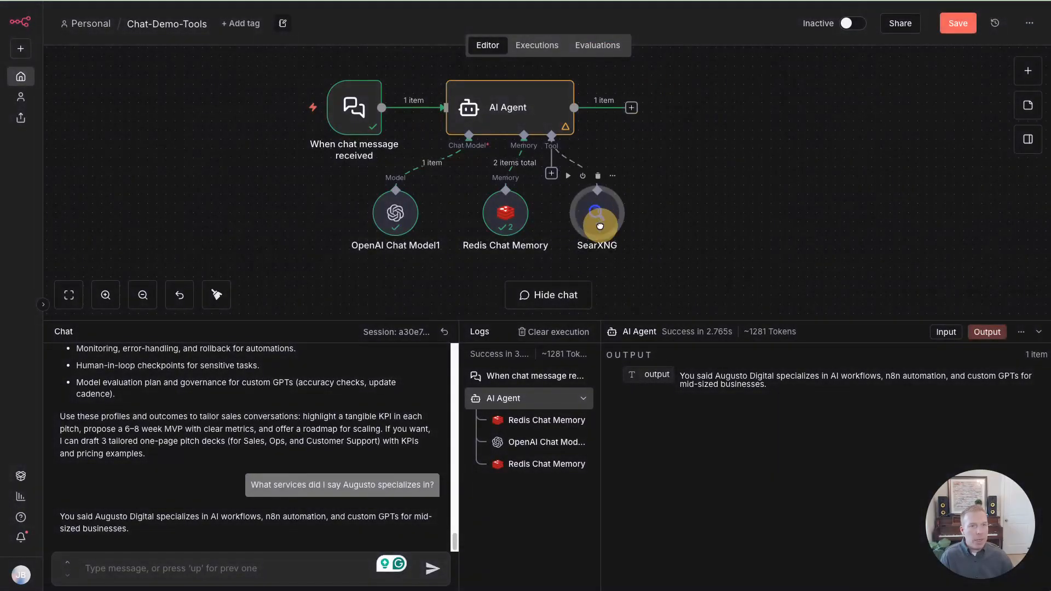
click(673, 210)
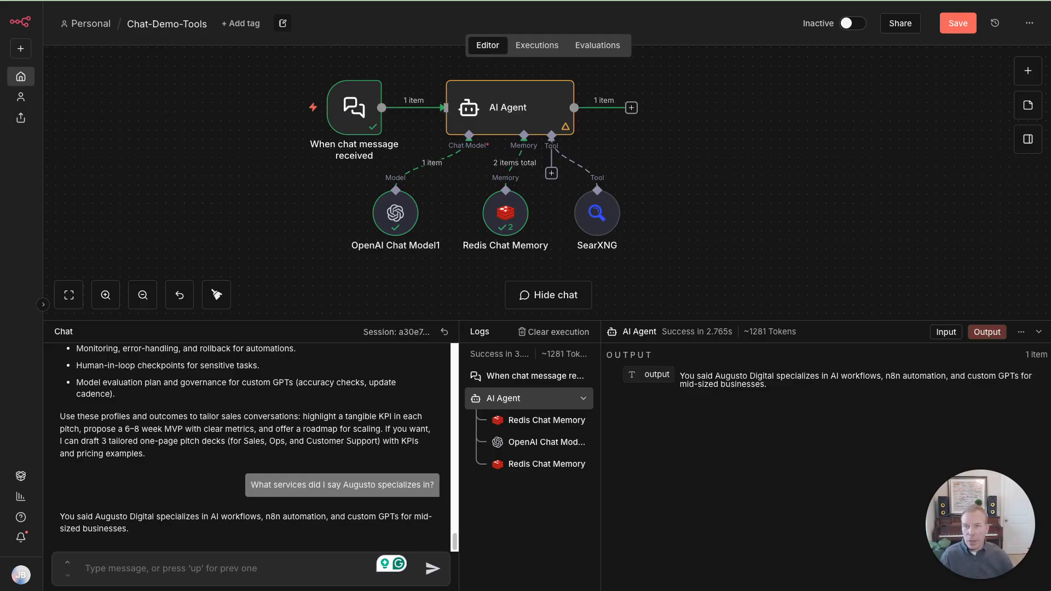
Send the chat message "Who is the current president of the United States? Please verify with sources" to the agent.
click(147, 567)
text(Who is the current president of the United States? Please verify with sources)
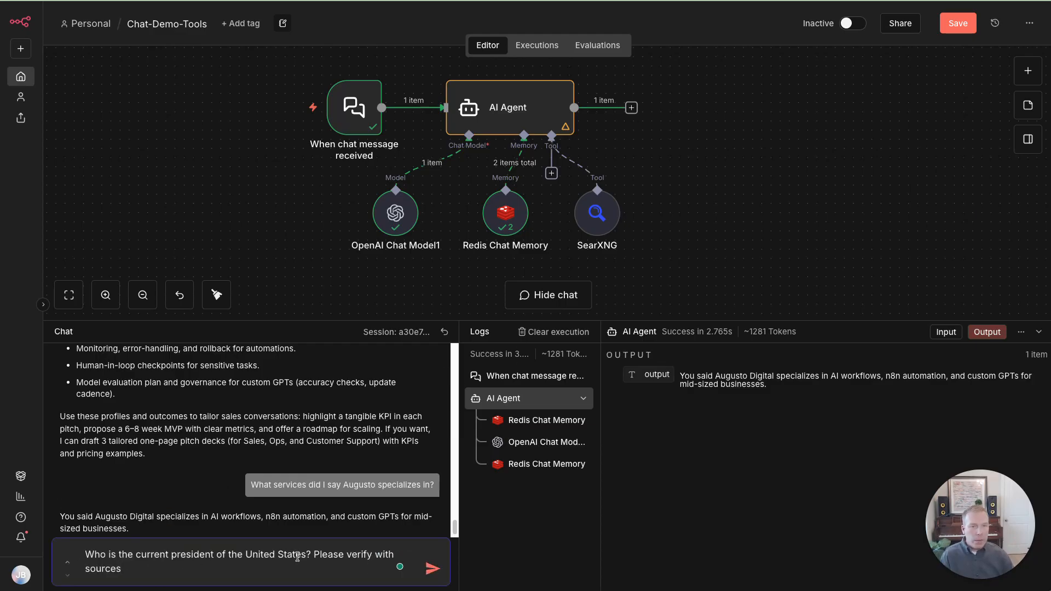
click(431, 570)
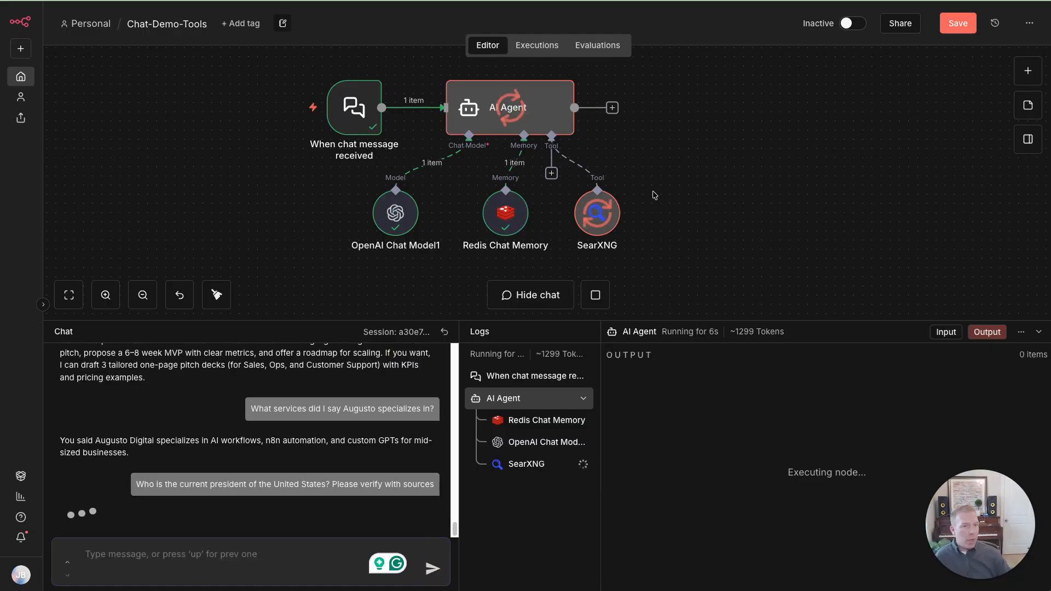
Examine the run's memory, model and SearXNG log entries, comparing the inputs and responses of both search calls with the chat reply.
click(522, 420)
click(515, 444)
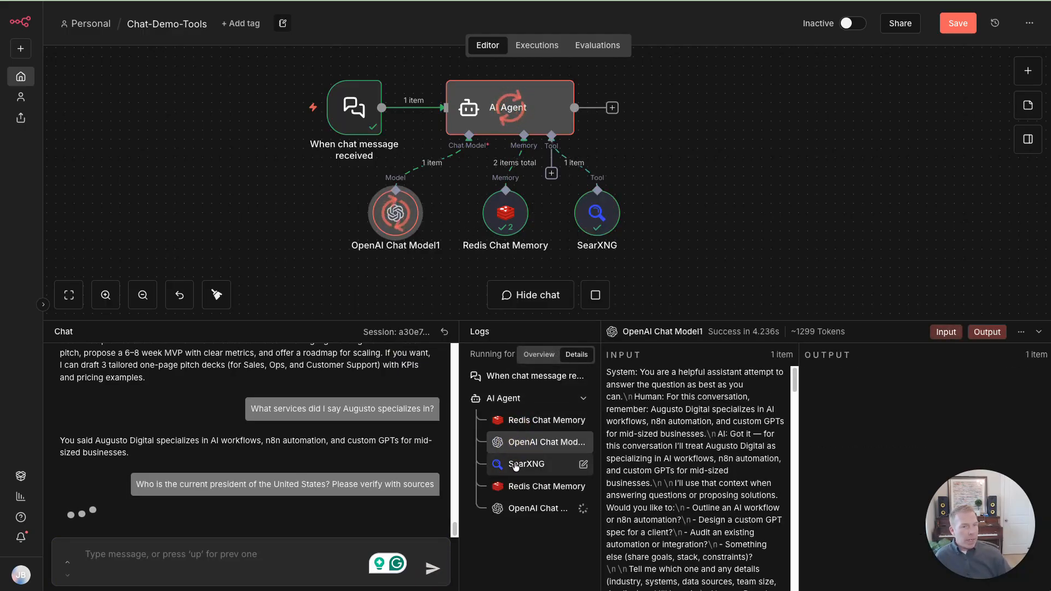
click(517, 464)
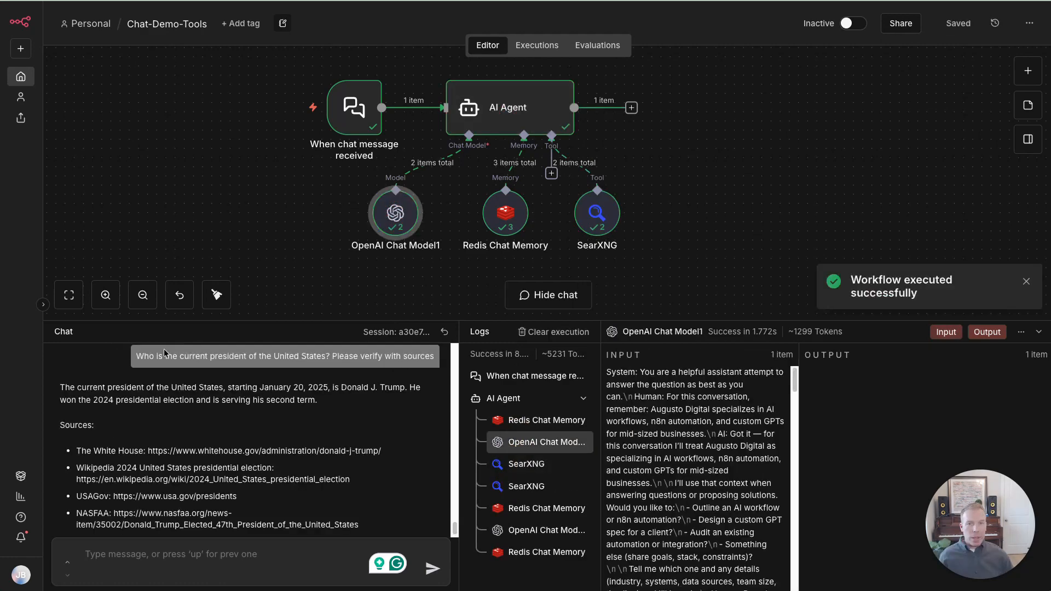
click(199, 358)
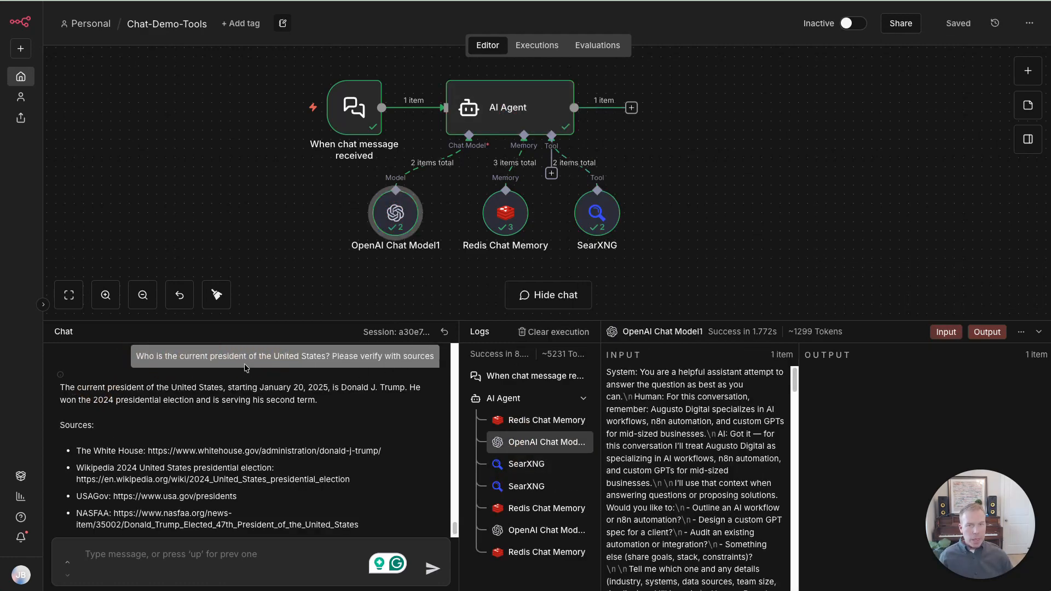
click(579, 226)
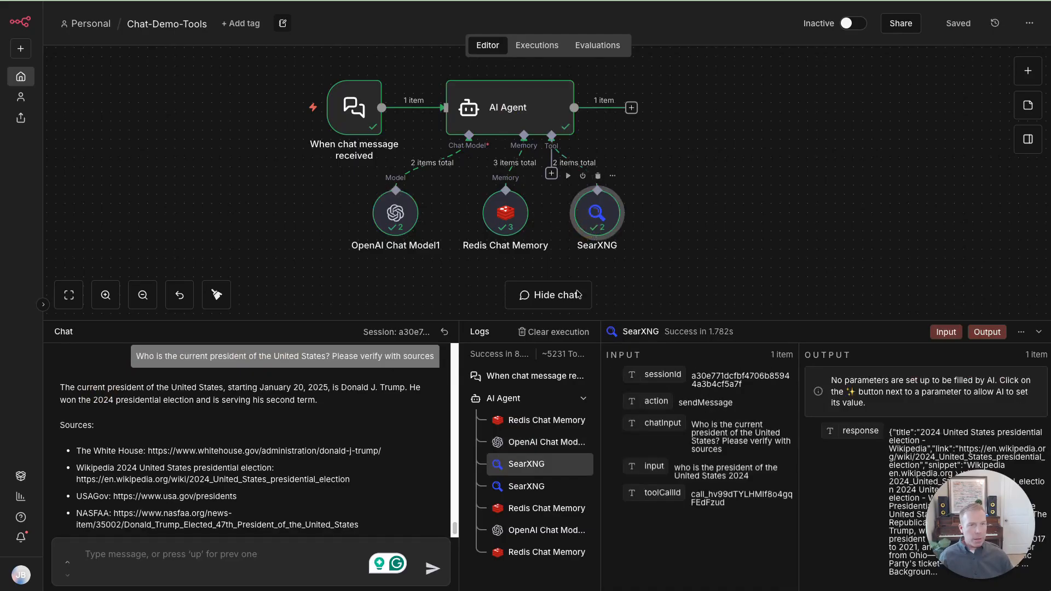
click(527, 486)
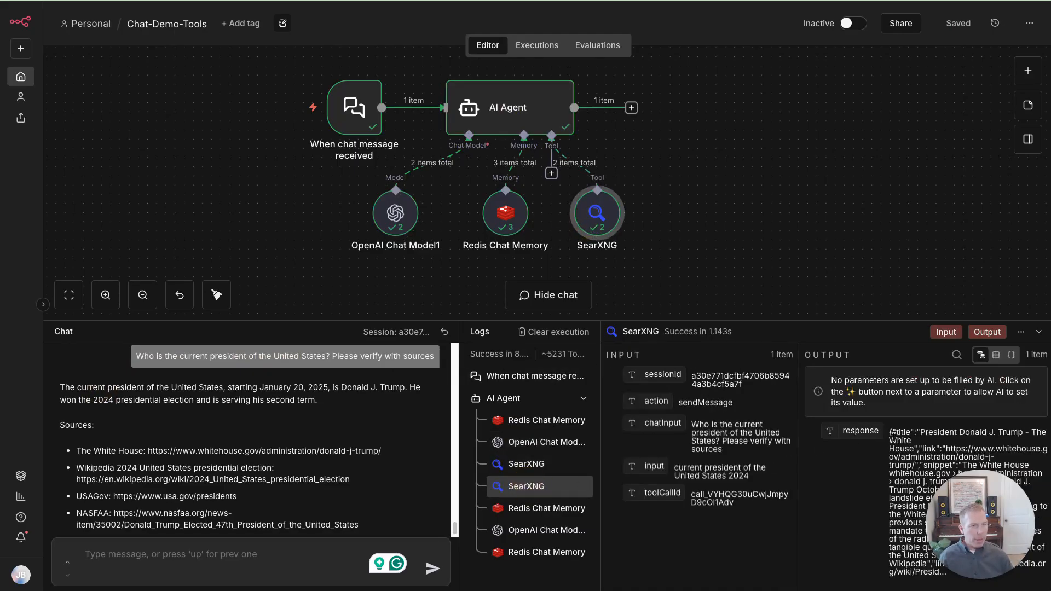
drag(919, 449, 921, 523)
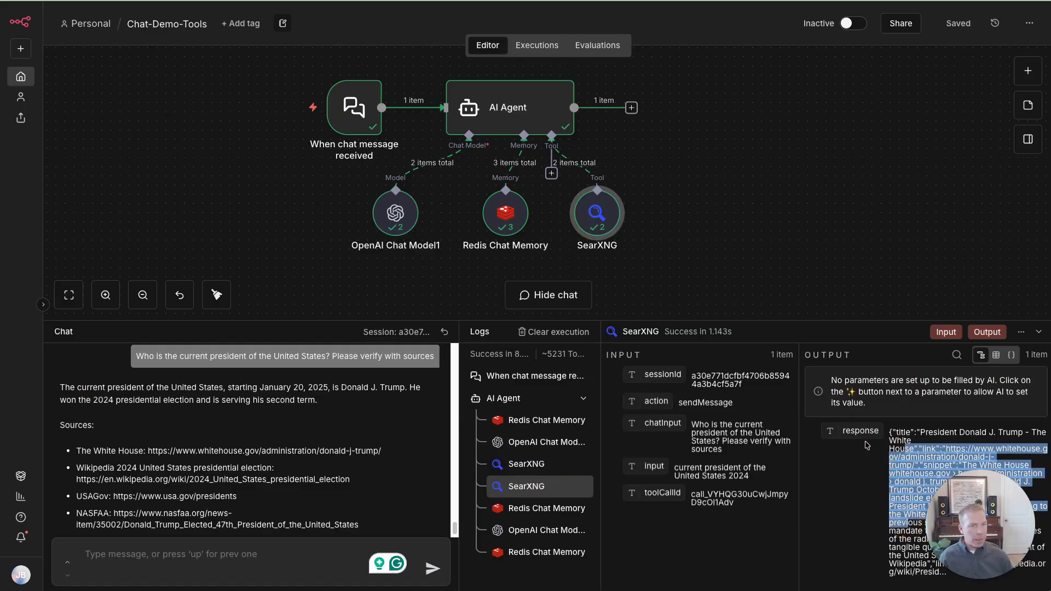
click(526, 465)
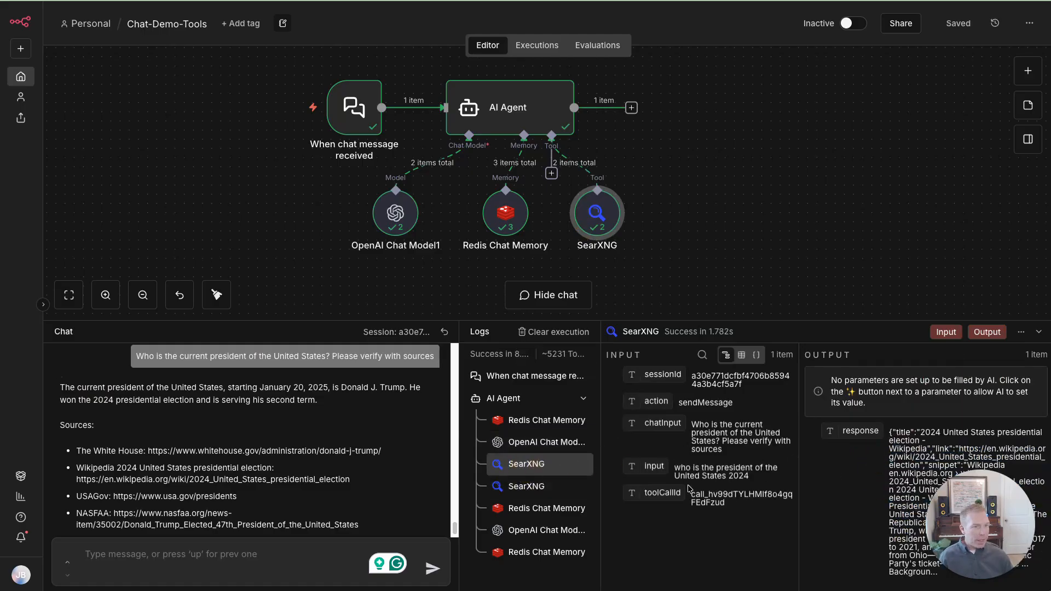
Compare the first SearXNG search response with the president answer and the sources cited in the chat reply.
drag(904, 456, 911, 482)
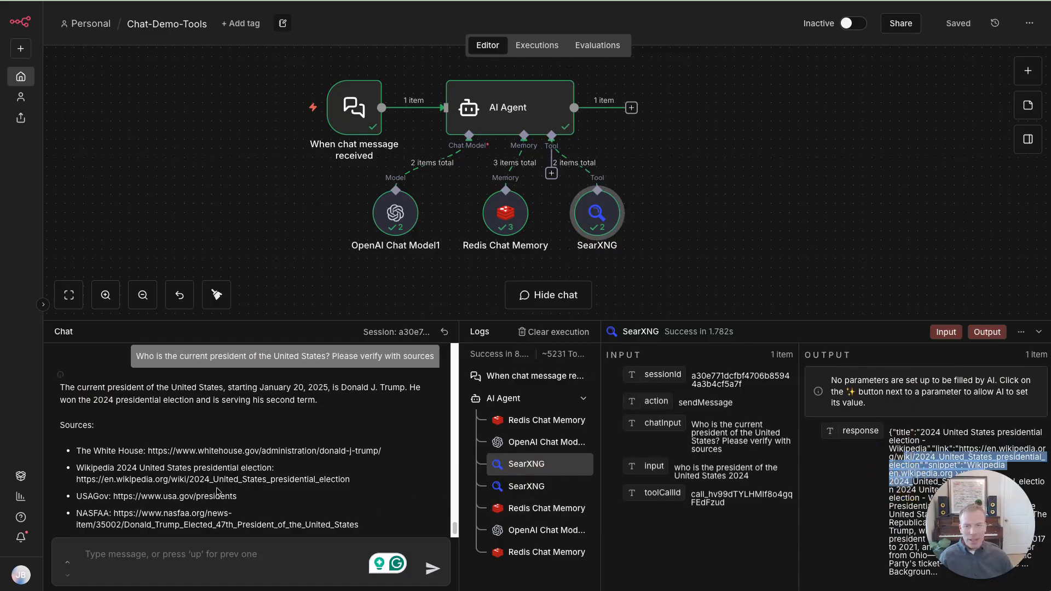
drag(102, 390, 235, 390)
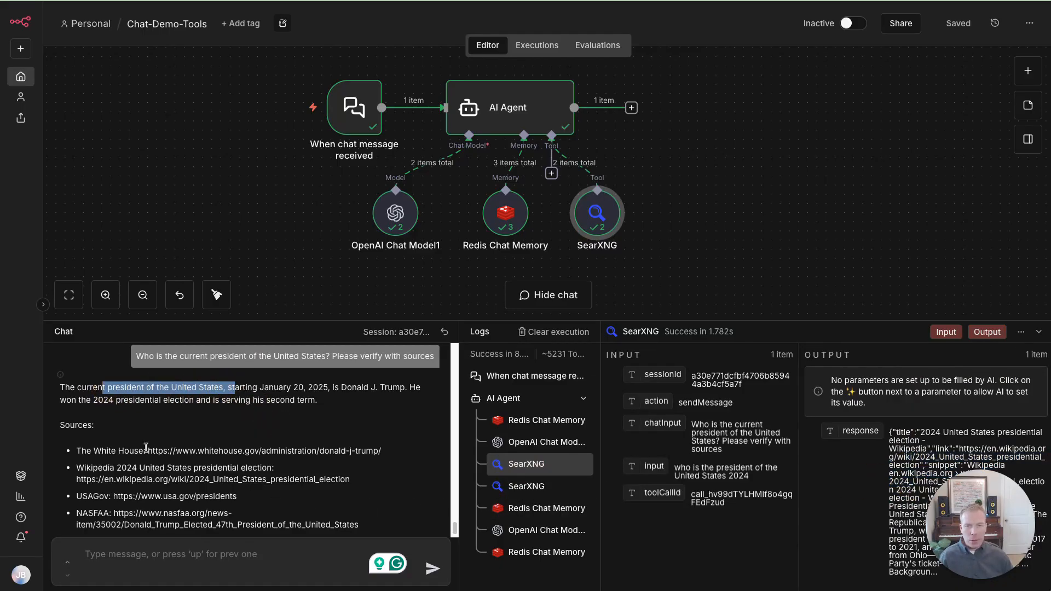
drag(110, 451, 205, 466)
scroll(122, 468, down, 1)
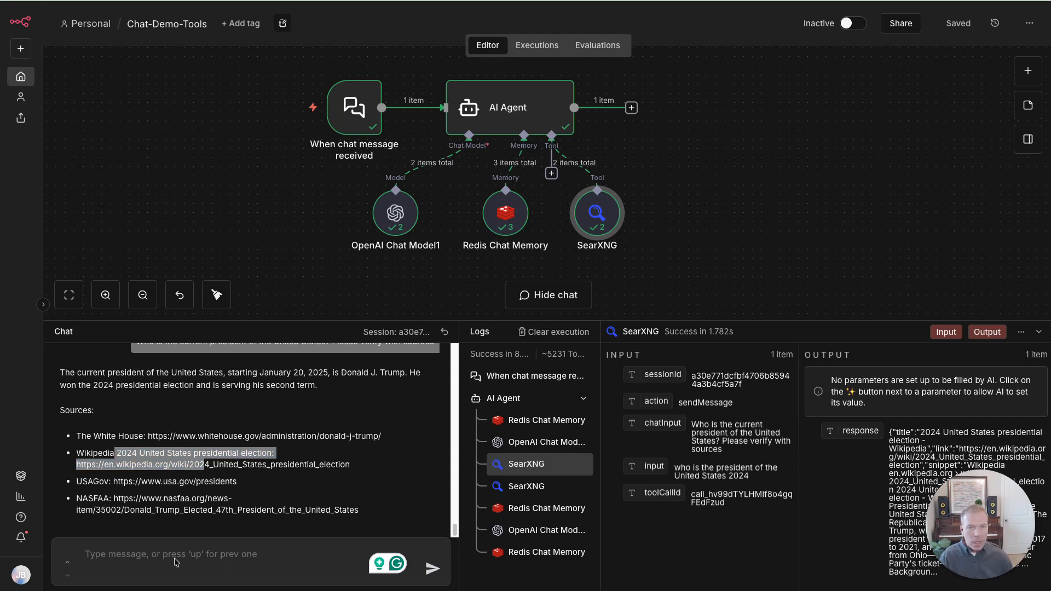
Send the chat message "Find Augusto Digital’s website and summarize the services listed there in 6 bullets." to the agent.
click(147, 562)
text(Find Augusto Digital’s website and summarize the services listed there in 6 bullets.)
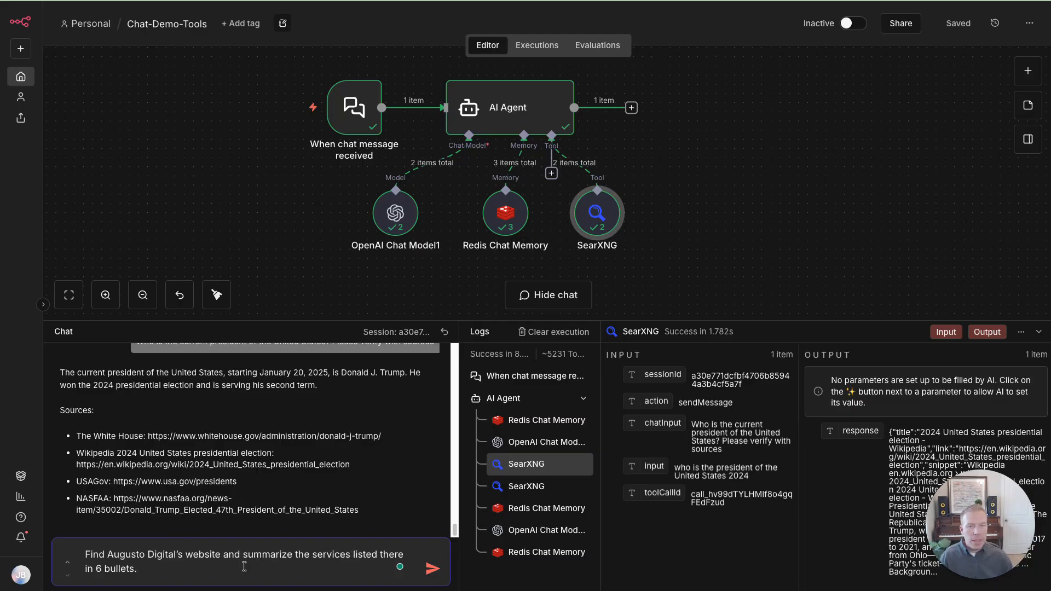
click(432, 570)
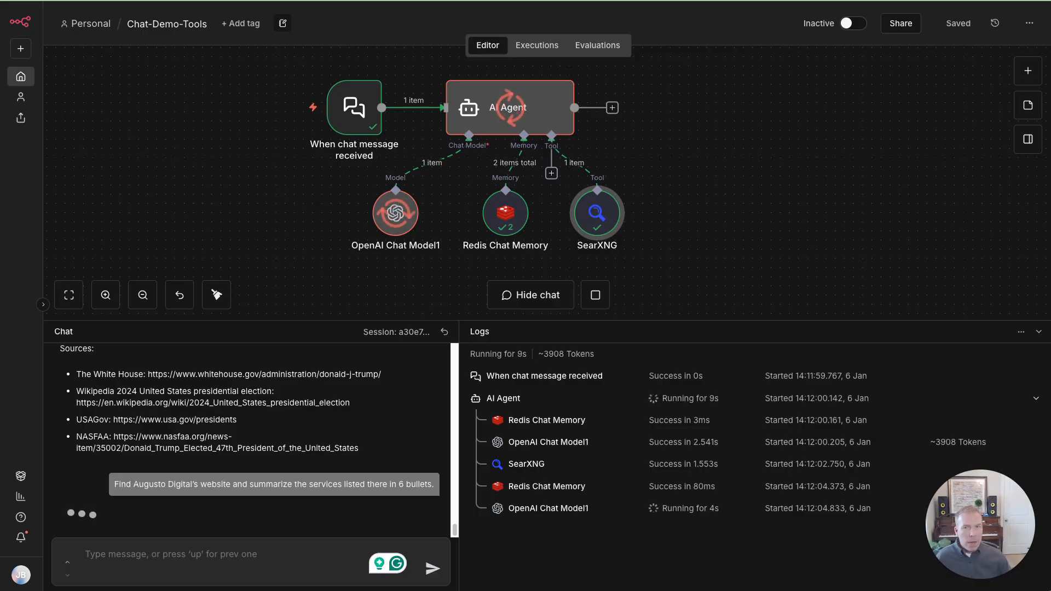
Examine the run's SearXNG log entry, reading the search input and the website results in its response.
click(526, 463)
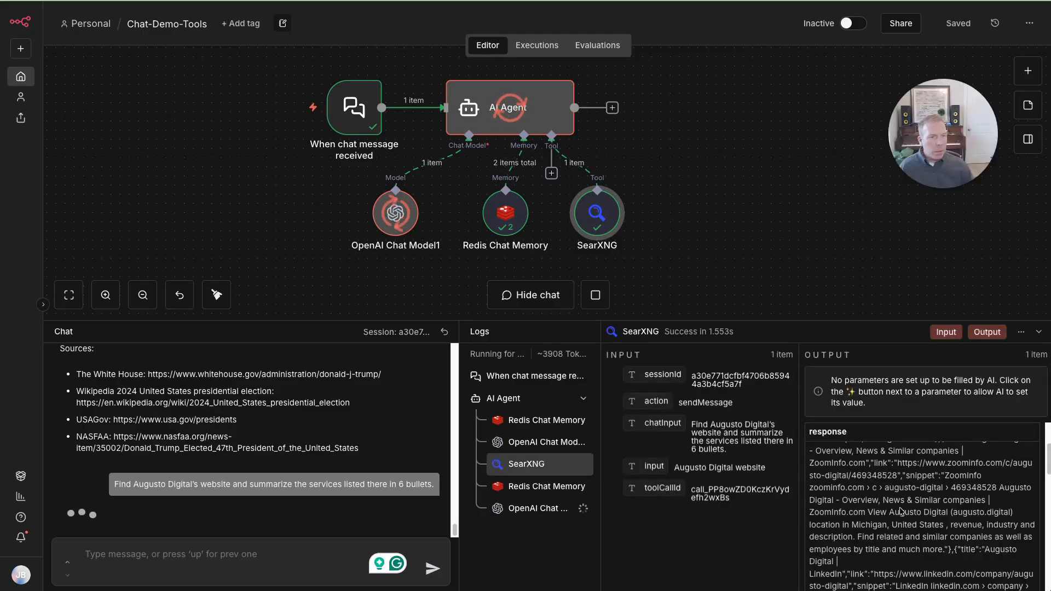
click(542, 466)
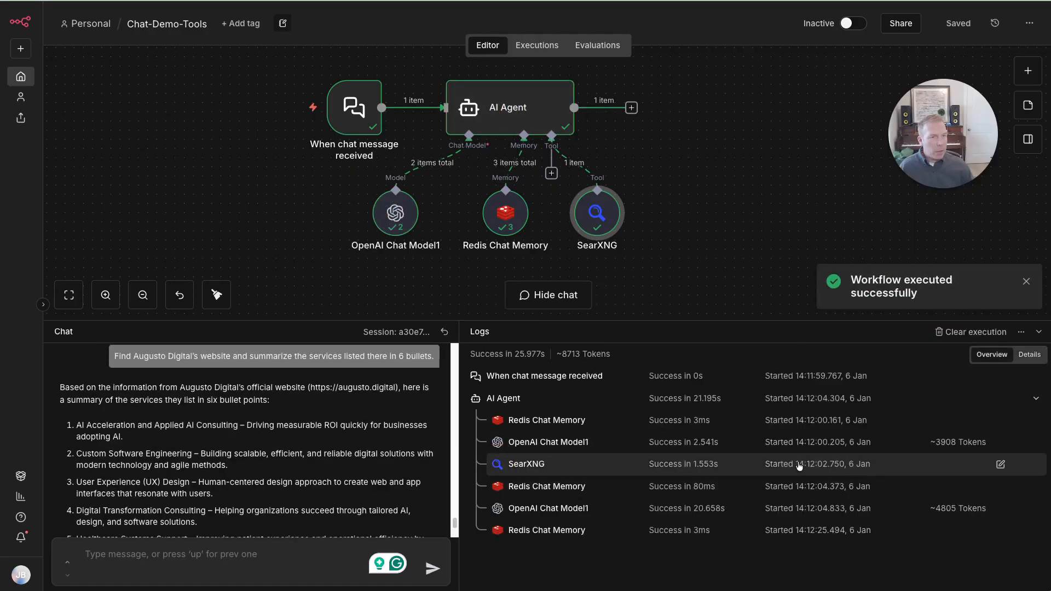
click(545, 469)
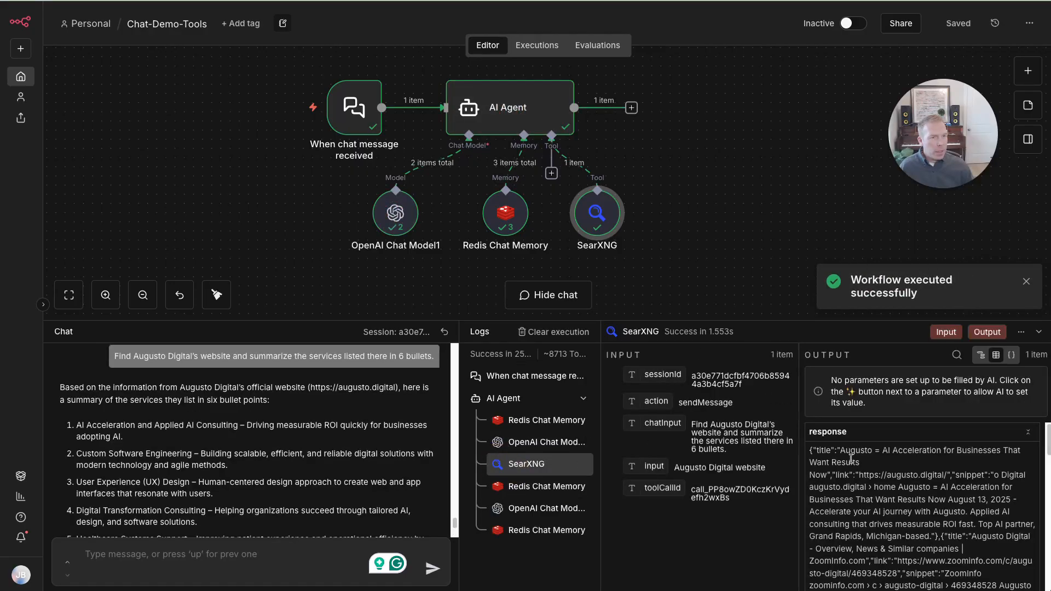
drag(851, 454, 867, 511)
scroll(867, 510, down, 5)
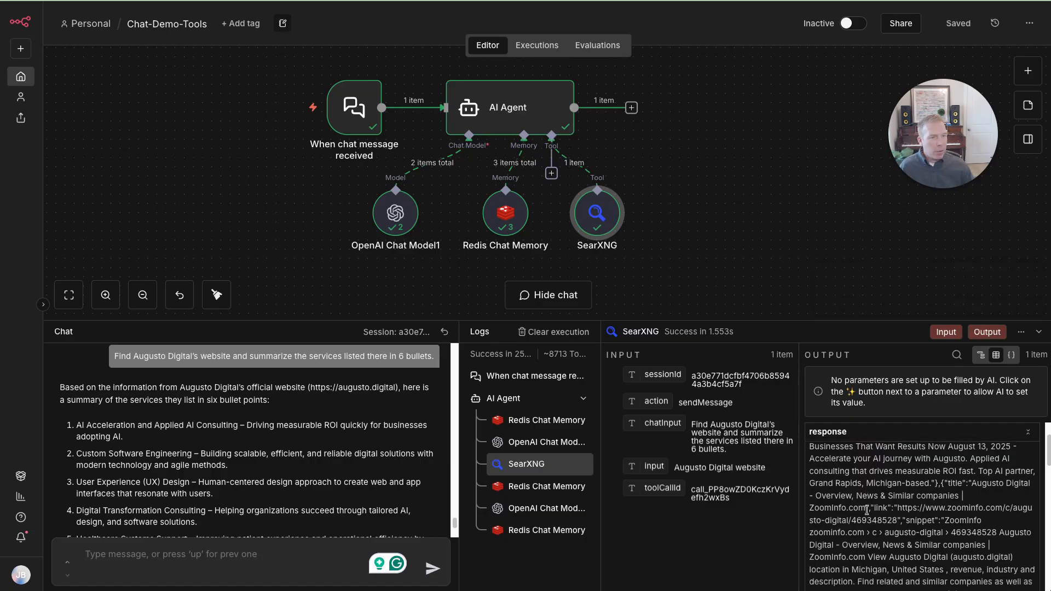
scroll(896, 509, down, 5)
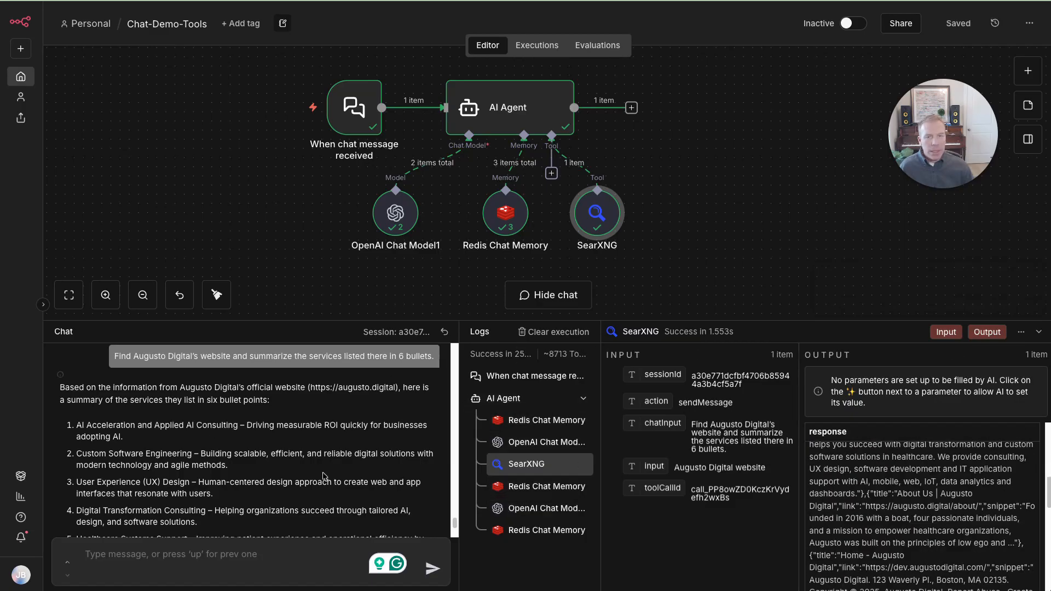
Read through the agent's reply on Augusto Digital's services, checking the cited website, the six bullets and the closing follow-up offer.
drag(106, 390, 241, 400)
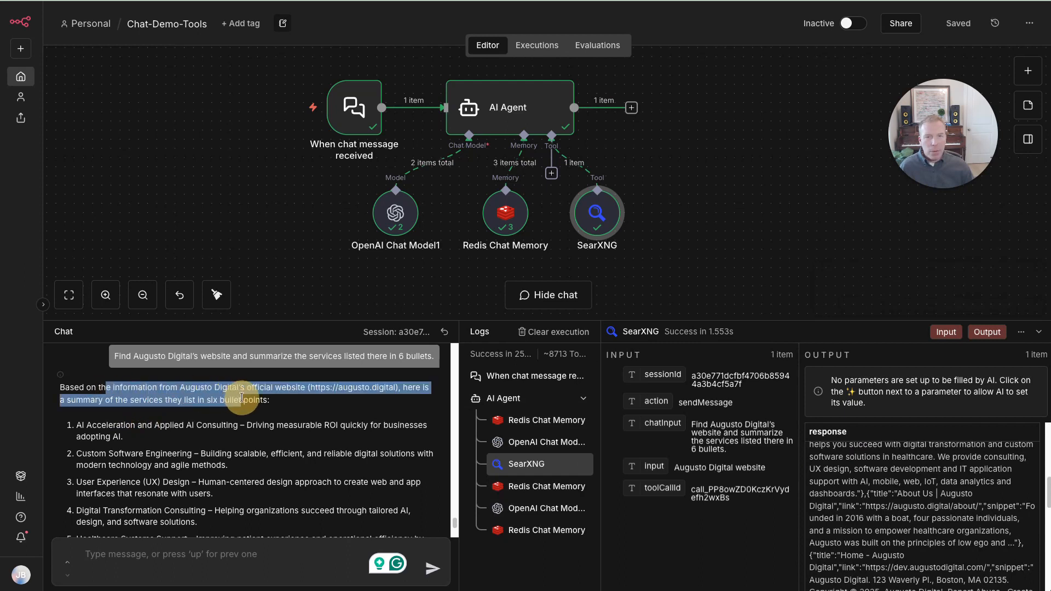
click(343, 417)
drag(333, 388, 371, 384)
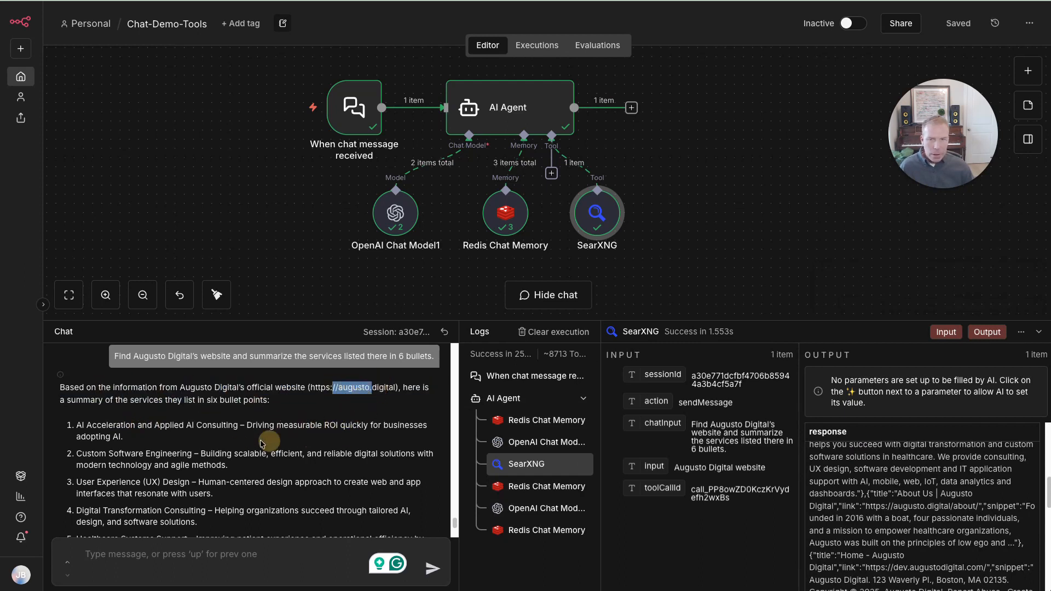
scroll(194, 455, down, 1)
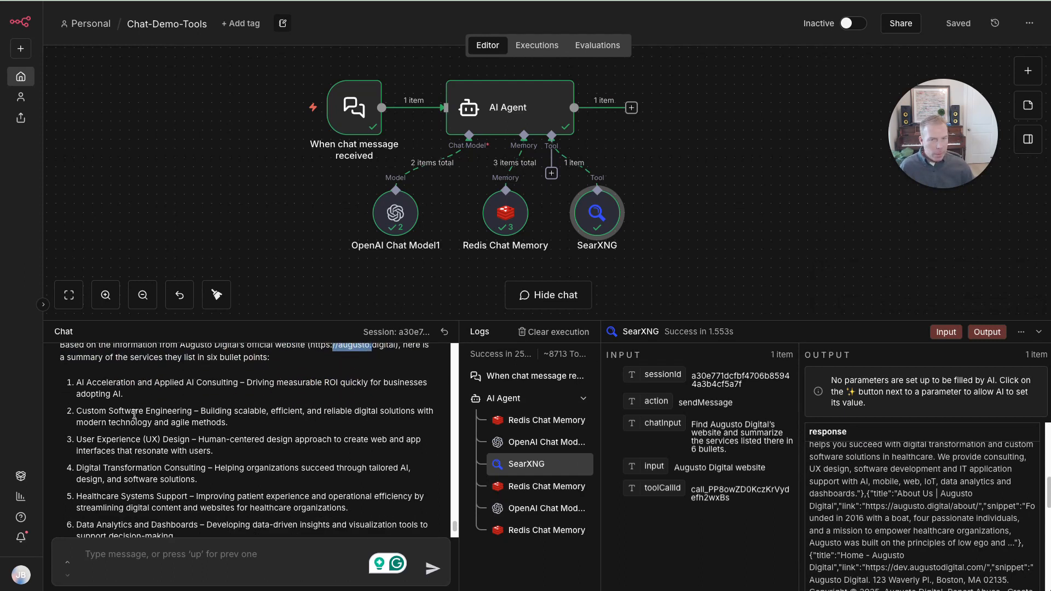
click(83, 383)
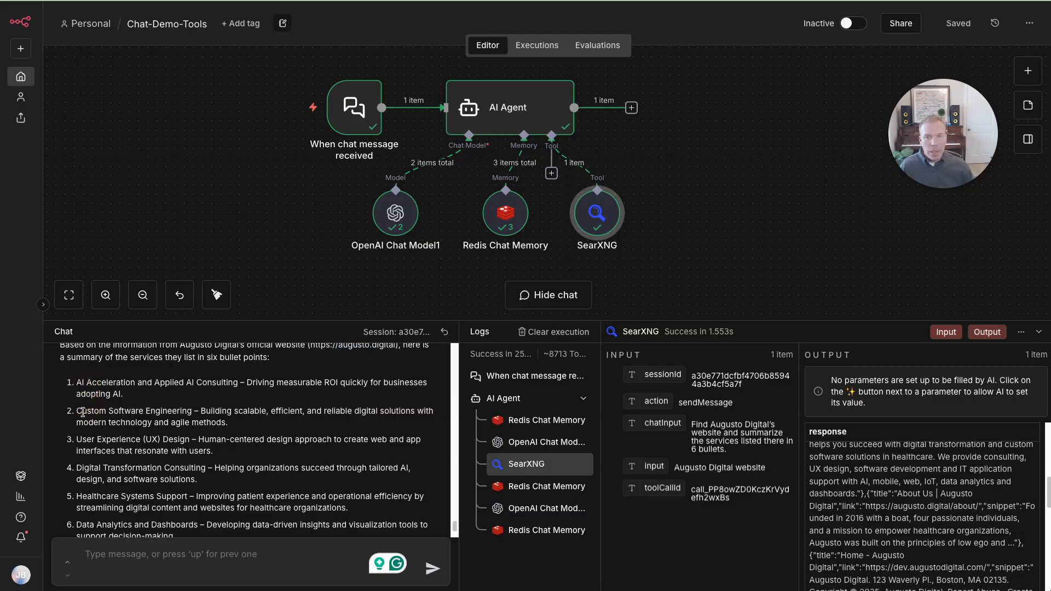
scroll(184, 436, down, 1)
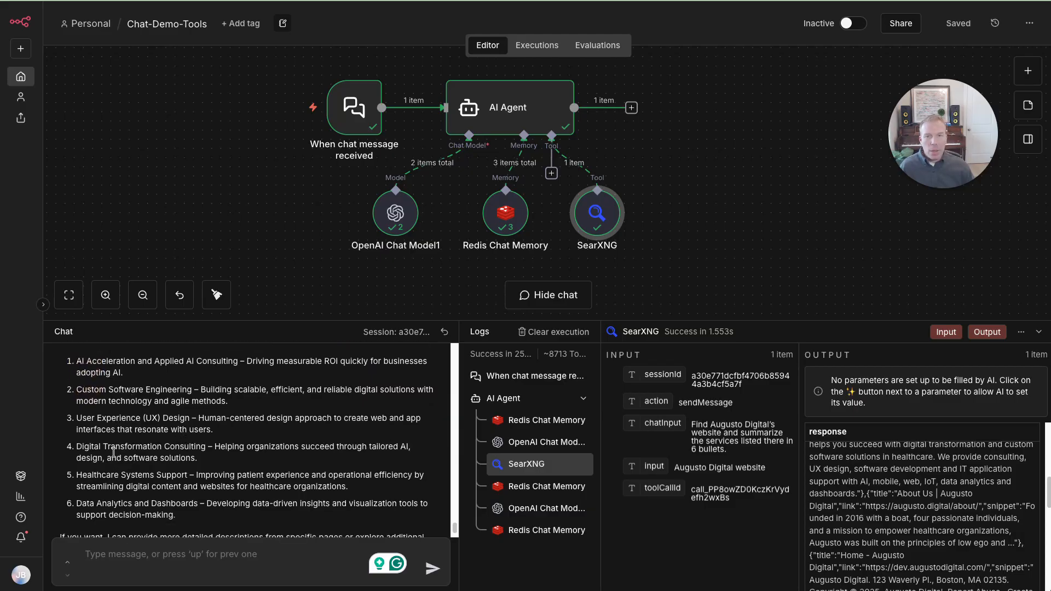
scroll(113, 453, down, 2)
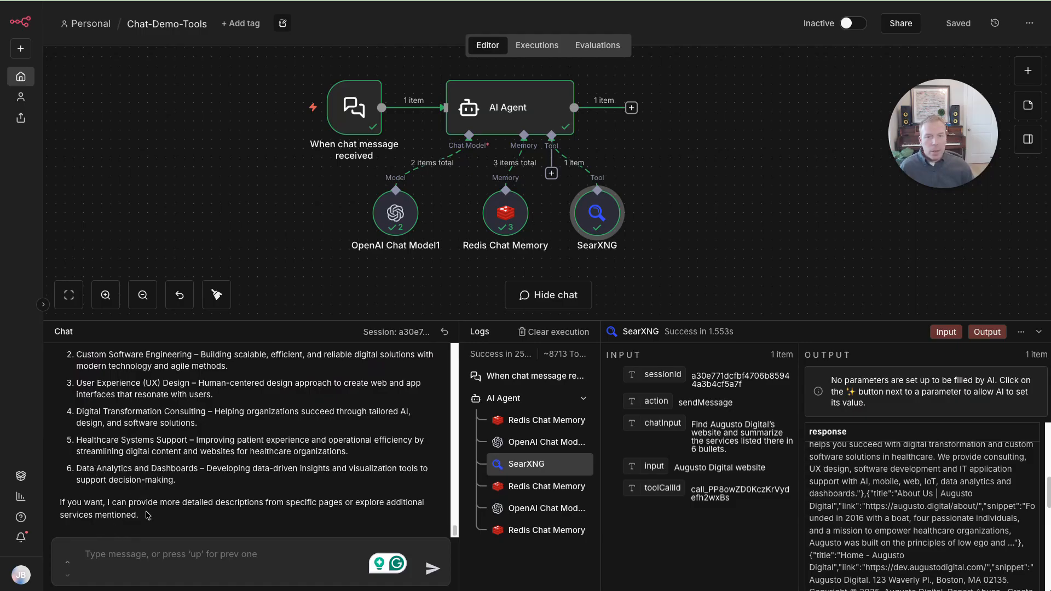
drag(132, 502, 214, 504)
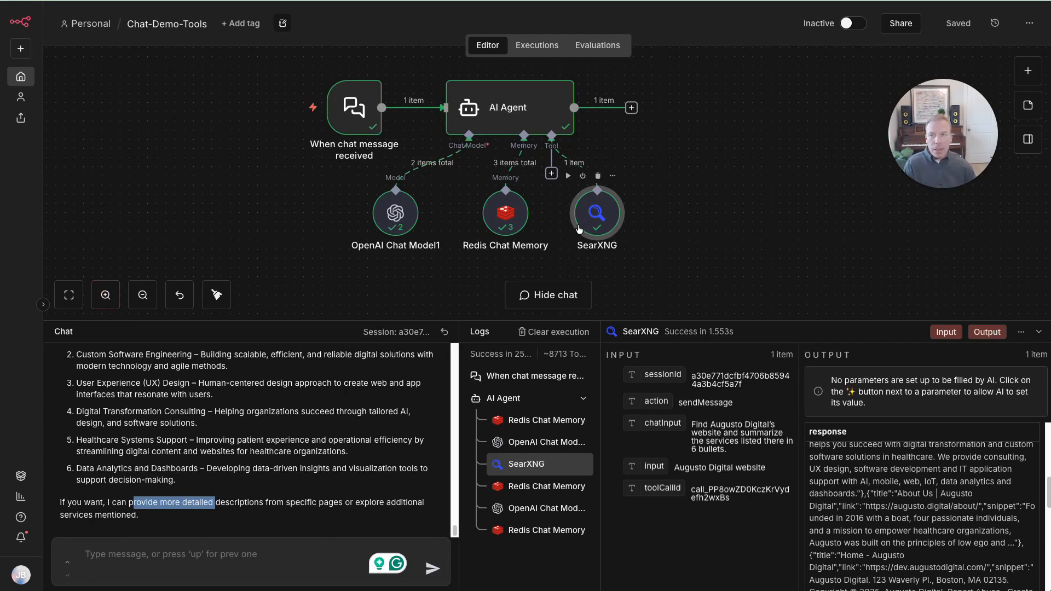
Move the Company Knowledge note with its two deactivated Google Sheets tools up beside the AI Agent's existing sub-nodes.
scroll(579, 228, down, 5)
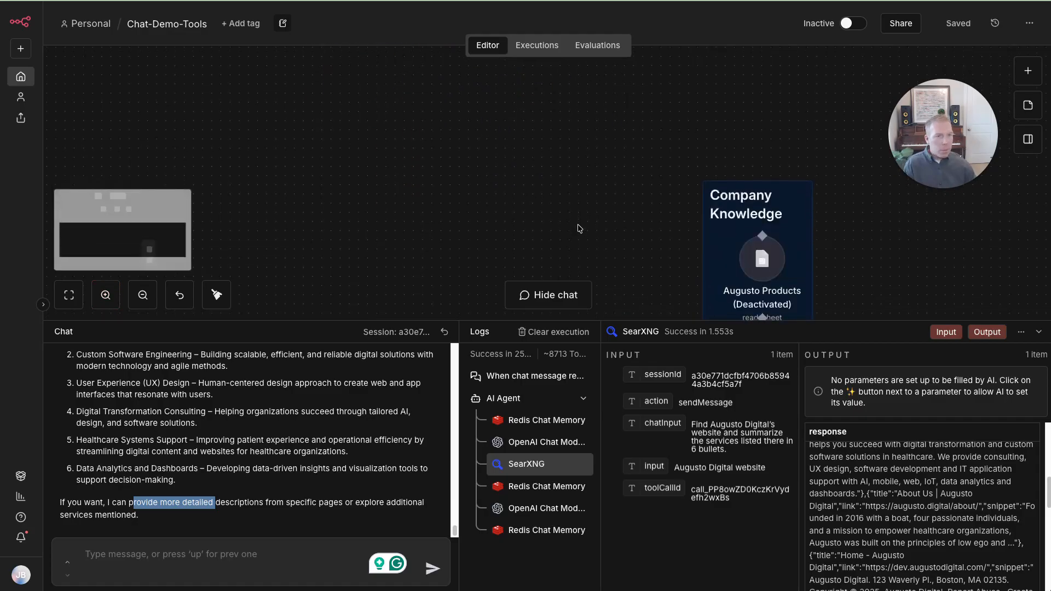
click(633, 126)
drag(659, 82, 841, 305)
drag(749, 199, 741, 168)
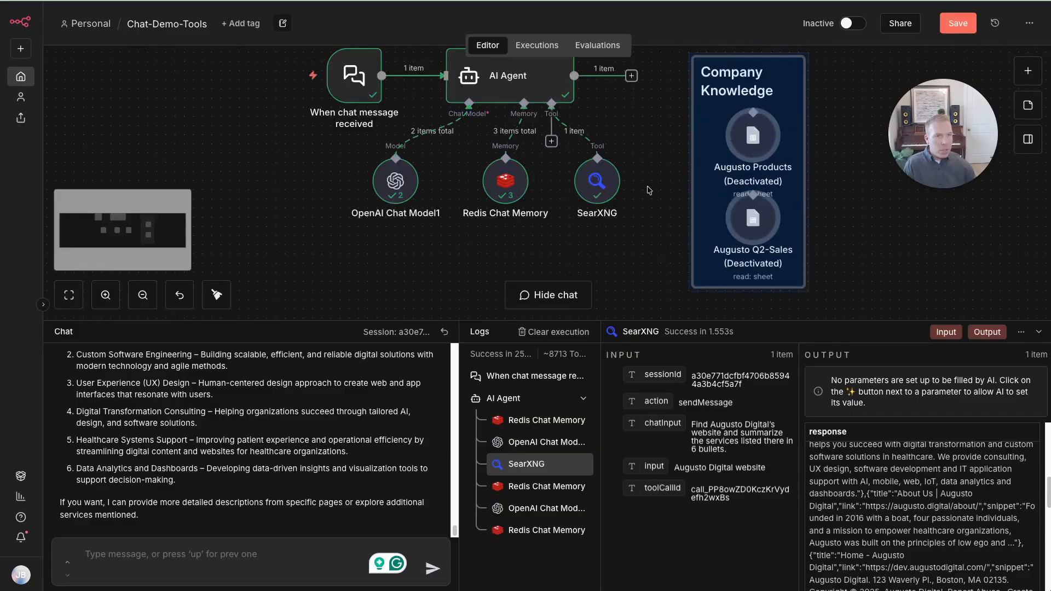
Connect the Augusto Products and Augusto Q2-Sales nodes to the AI Agent's Tool input and activate both.
drag(552, 143, 751, 218)
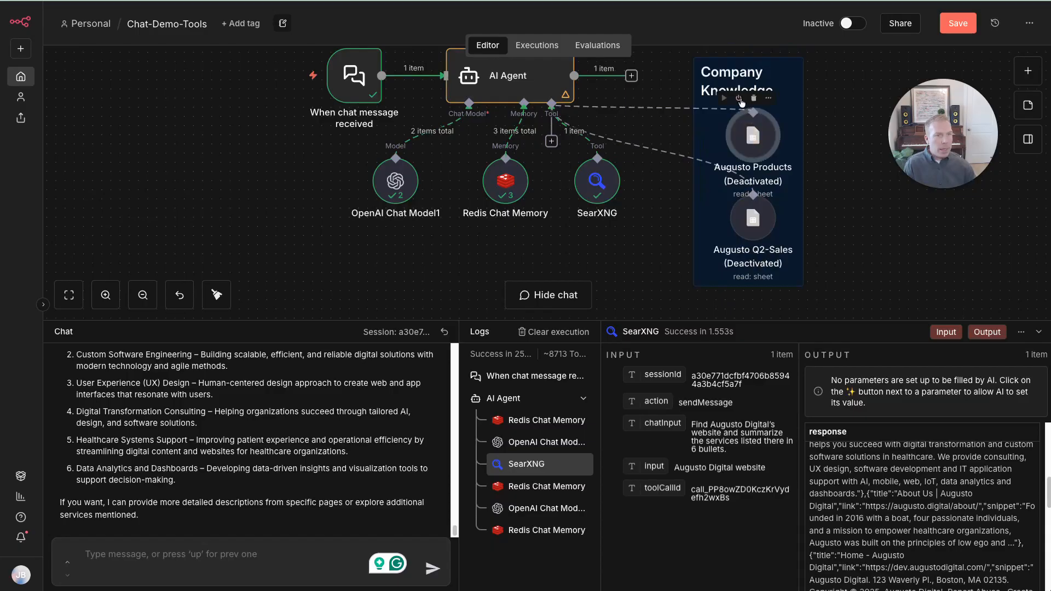
click(739, 97)
click(746, 212)
click(738, 180)
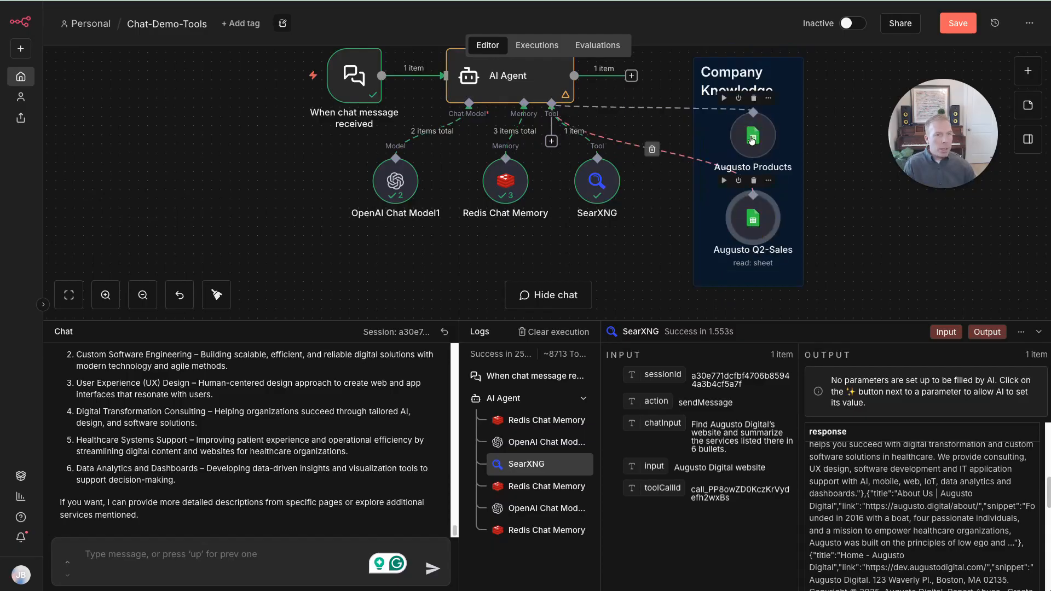
Open the Augusto-Sales-Demo document linked in the Augusto Products node in Google Sheets and examine its Products sheet.
click(752, 140)
double_click(751, 140)
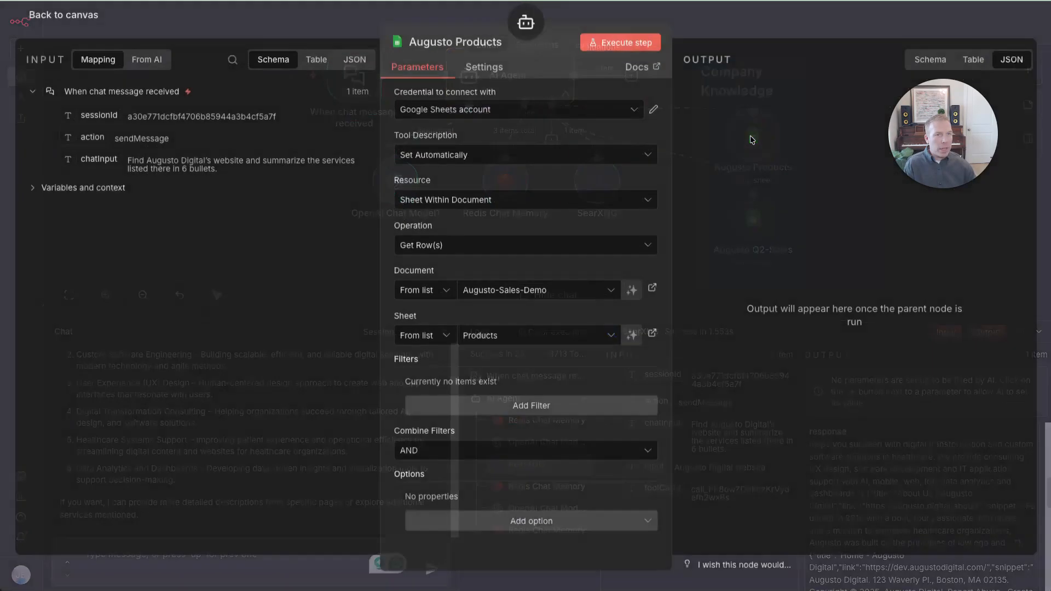
click(653, 290)
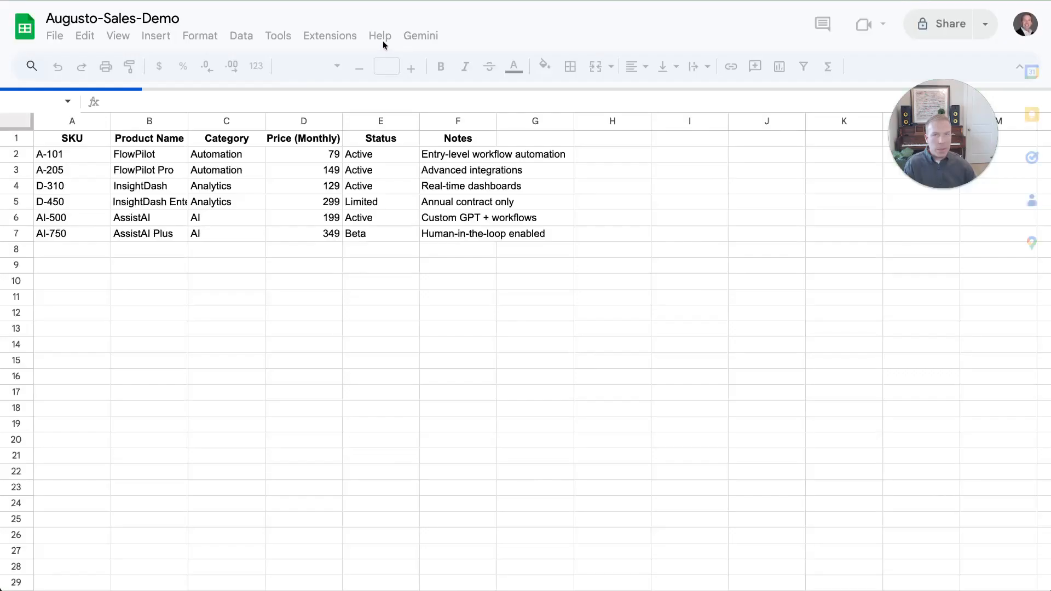
click(50, 154)
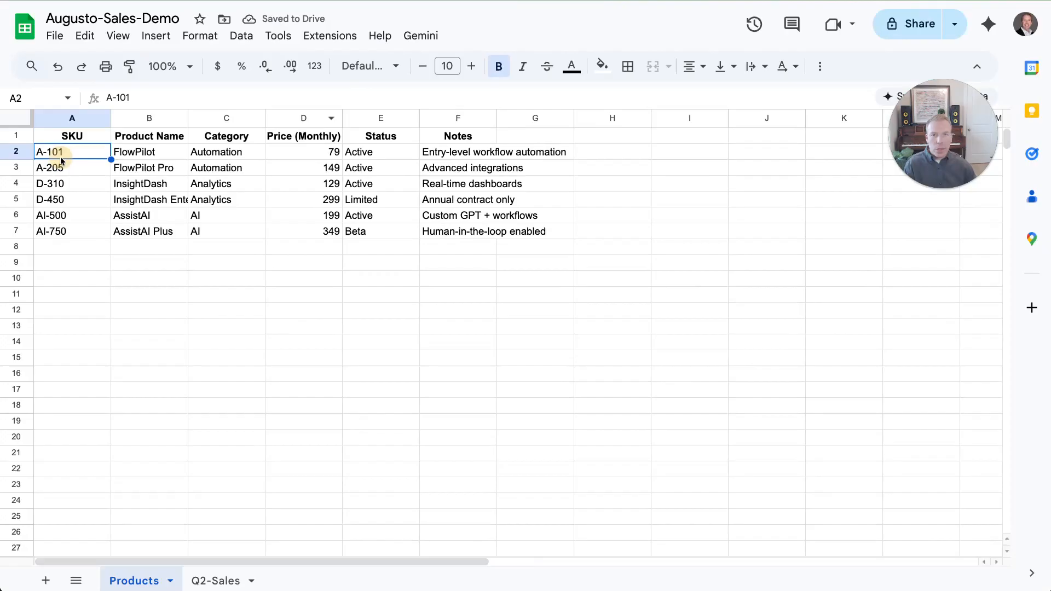
click(142, 156)
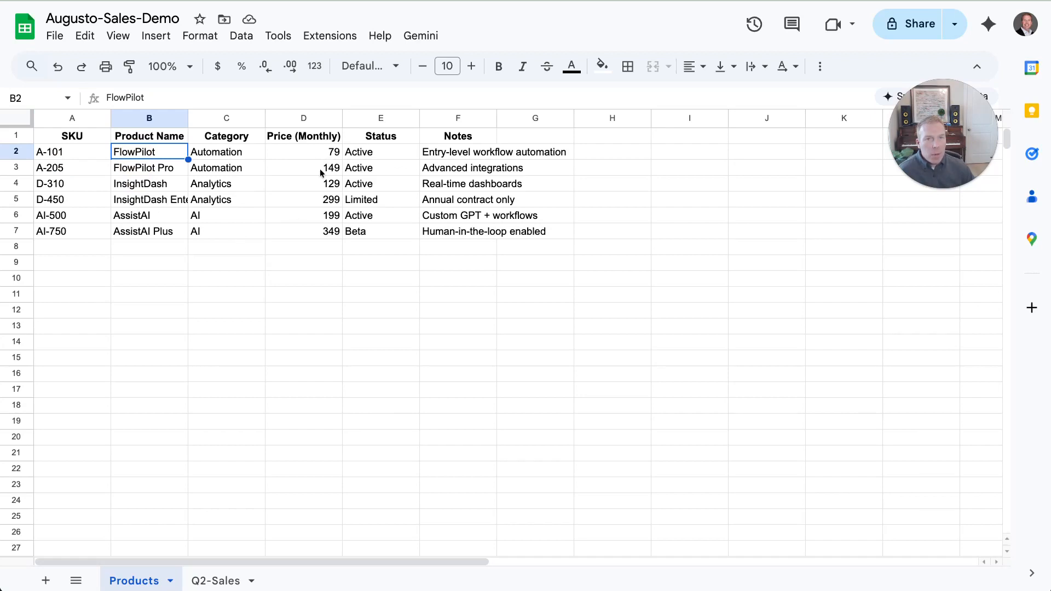
Examine the Q2-Sales sheet's region, SKU, units sold, ARR per unit and sales rep columns, and return to the n8n canvas.
click(207, 581)
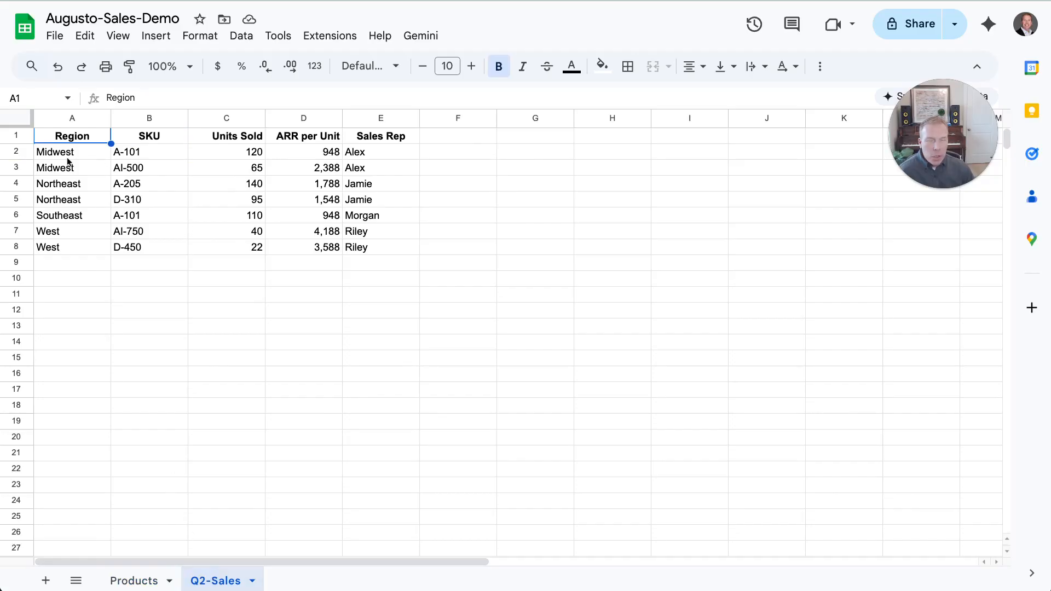
click(119, 153)
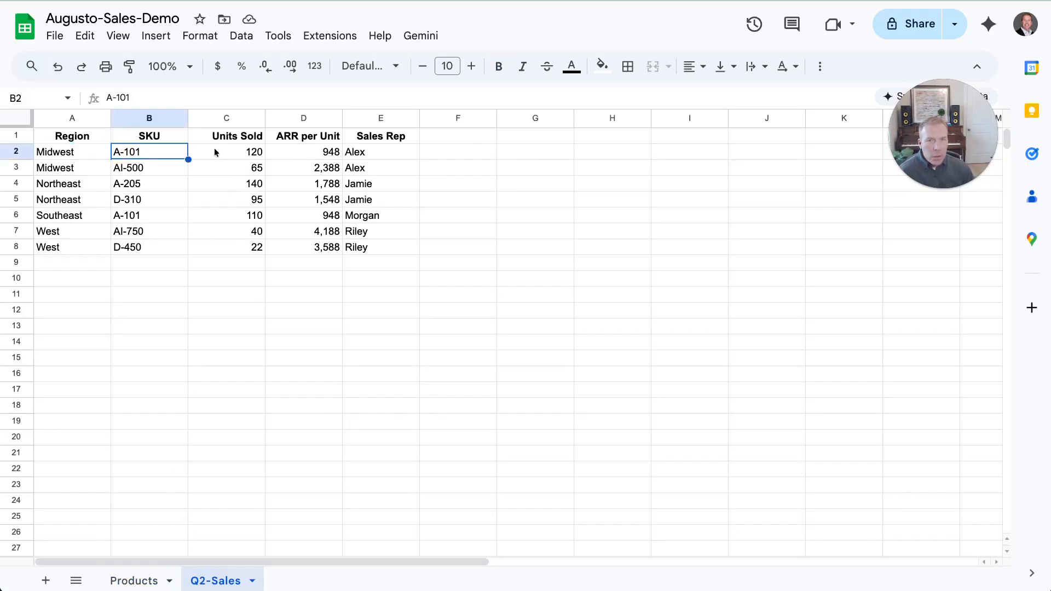
click(241, 156)
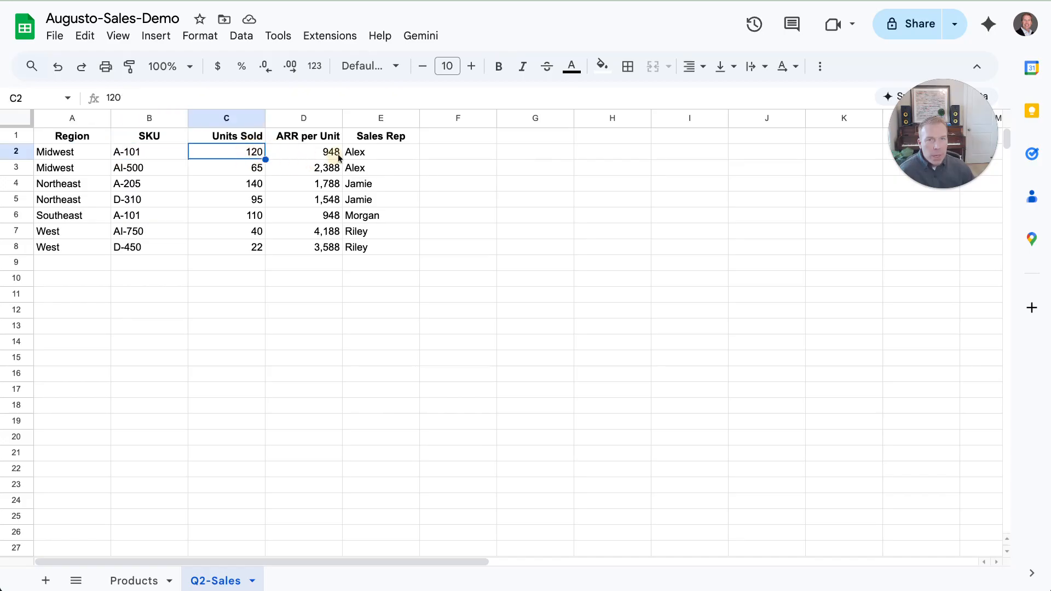
click(351, 154)
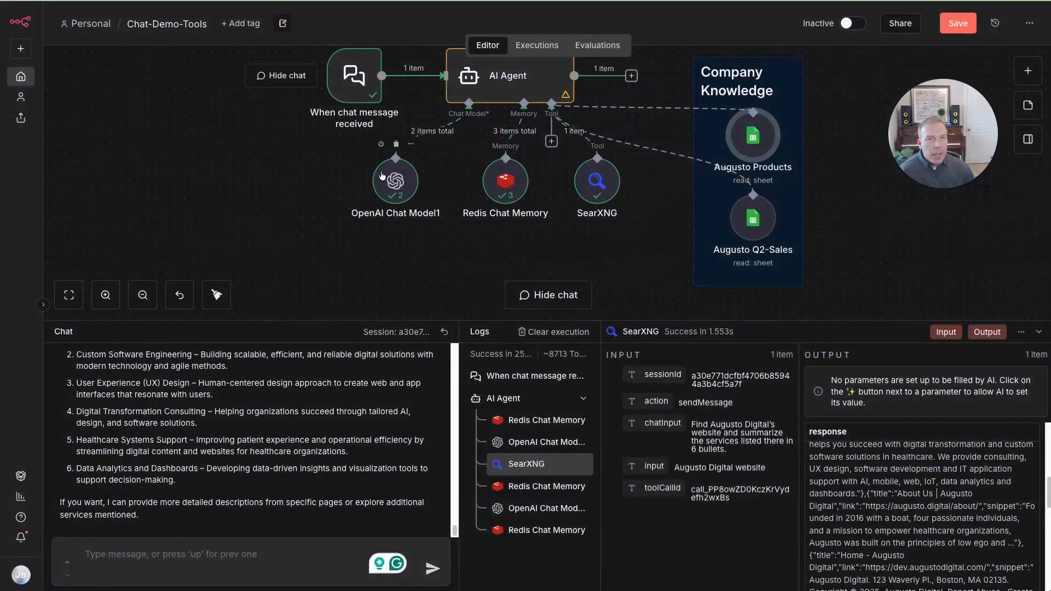
Send the chat question "What products do we sell, and which ones are performing best this quarter?" to the agent.
scroll(382, 175, up, 3)
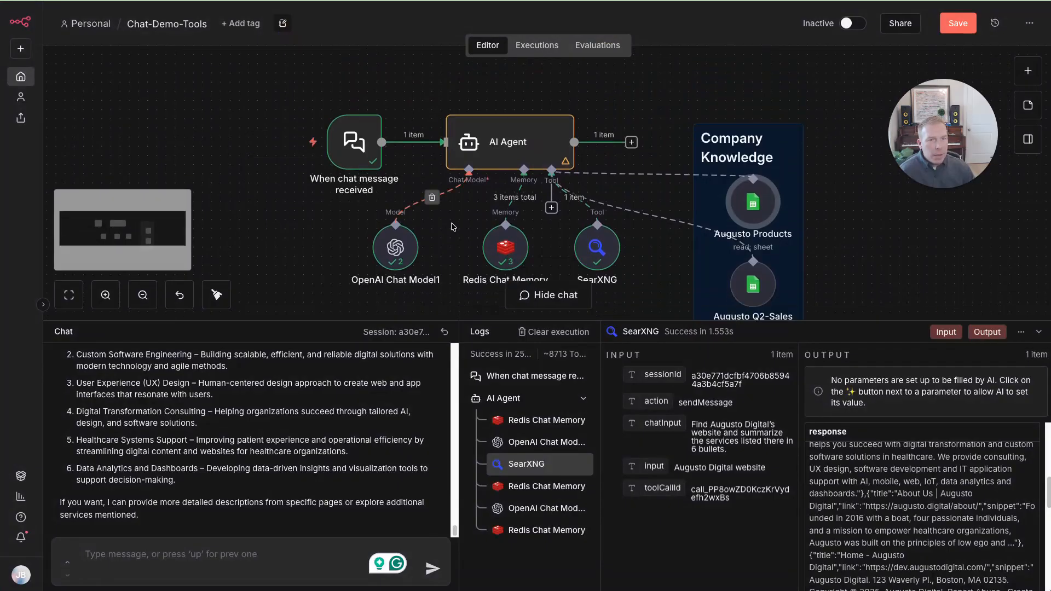
scroll(481, 241, down, 1)
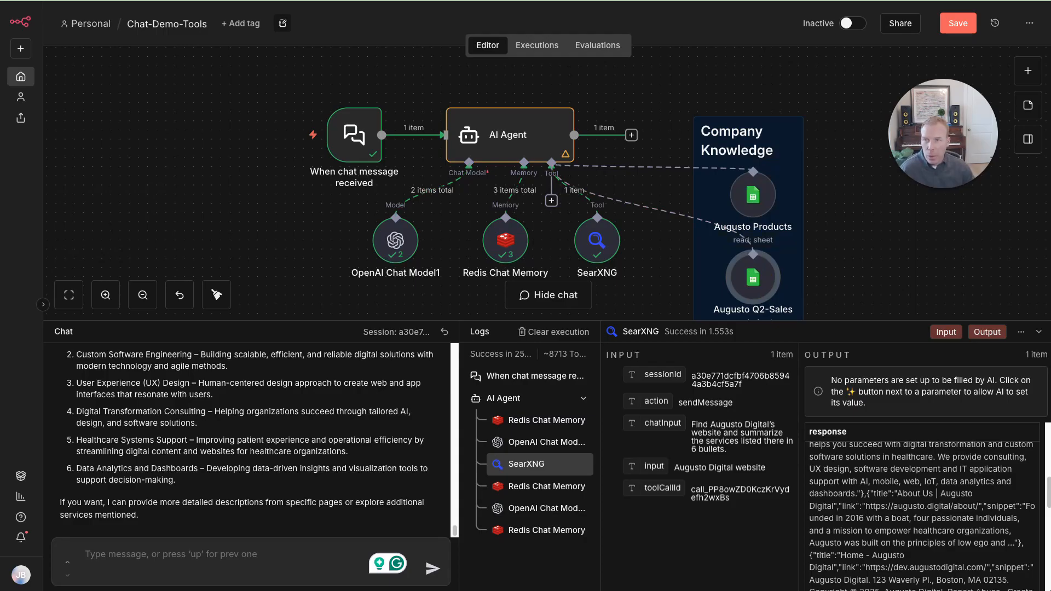
click(118, 552)
text(What products do we sell, and which ones are performing best this quarter?)
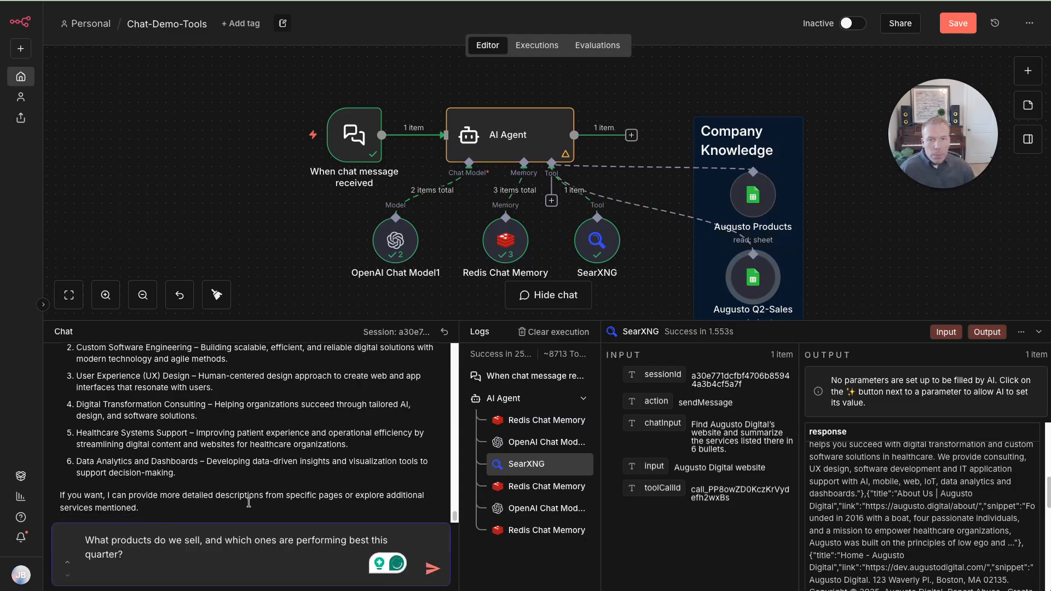
drag(200, 541, 360, 542)
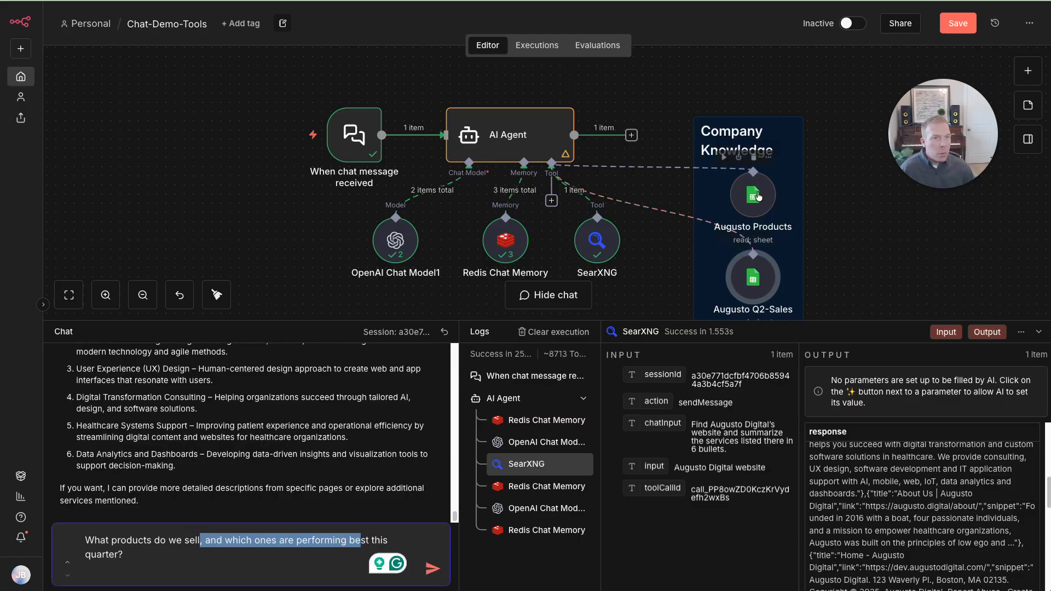
click(435, 579)
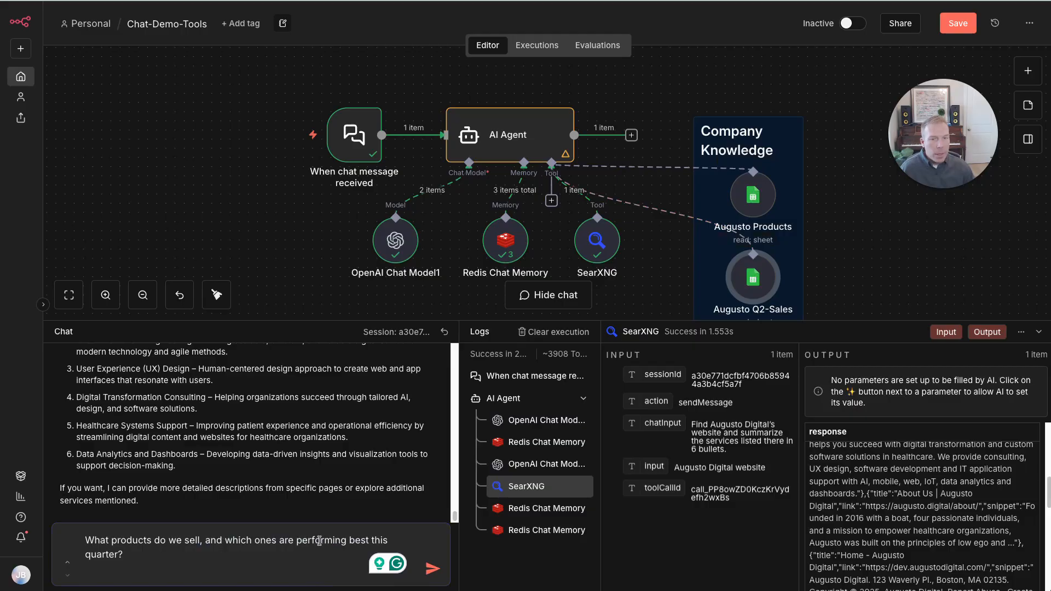
click(432, 581)
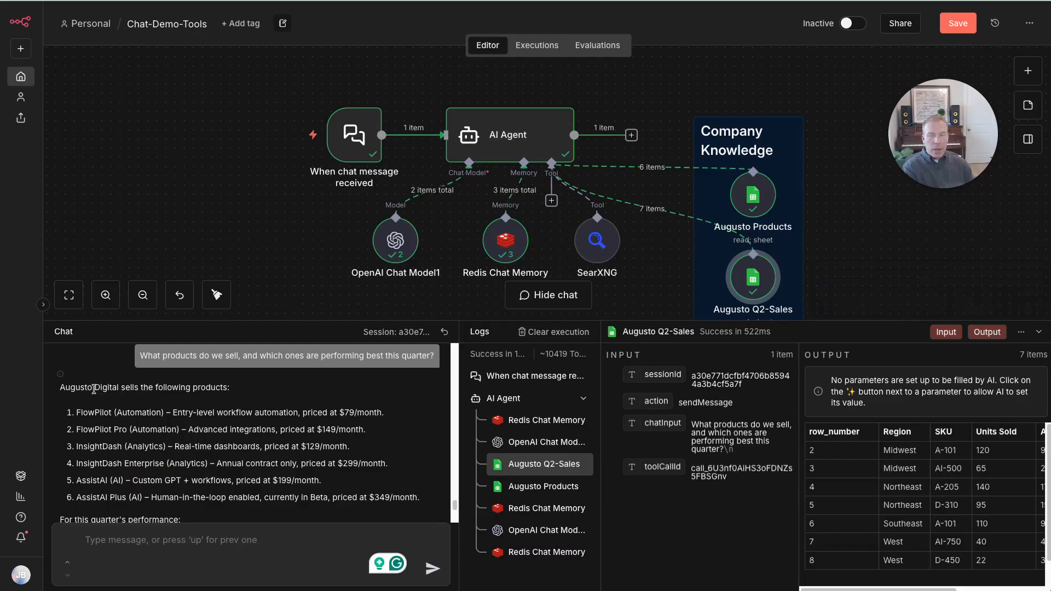
Examine the agent's reply to the product question, focusing on the list of products with categories, descriptions and prices.
scroll(113, 402, down, 1)
scroll(113, 402, up, 3)
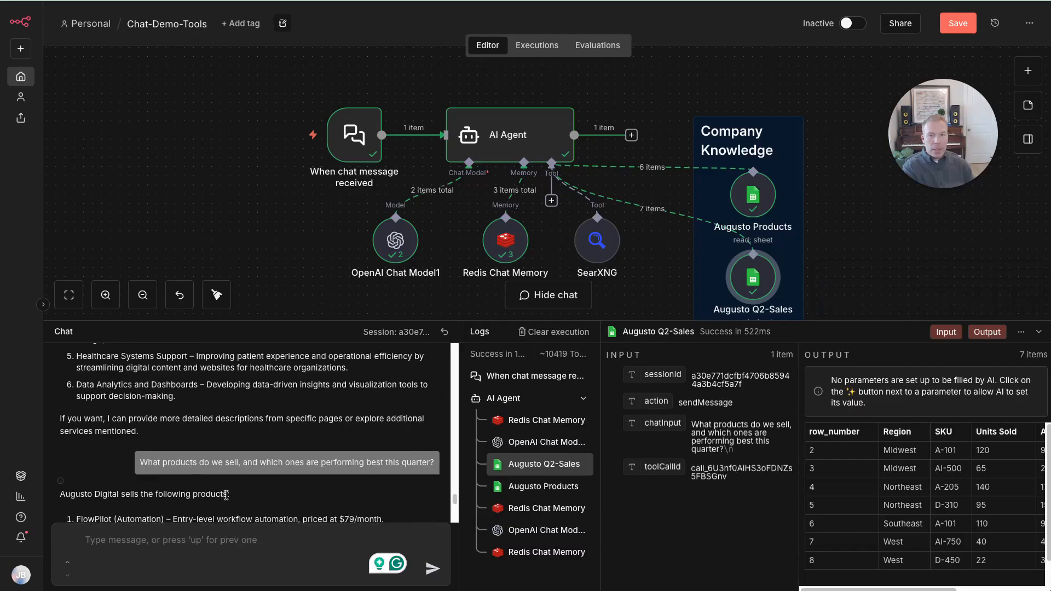
drag(168, 470, 249, 463)
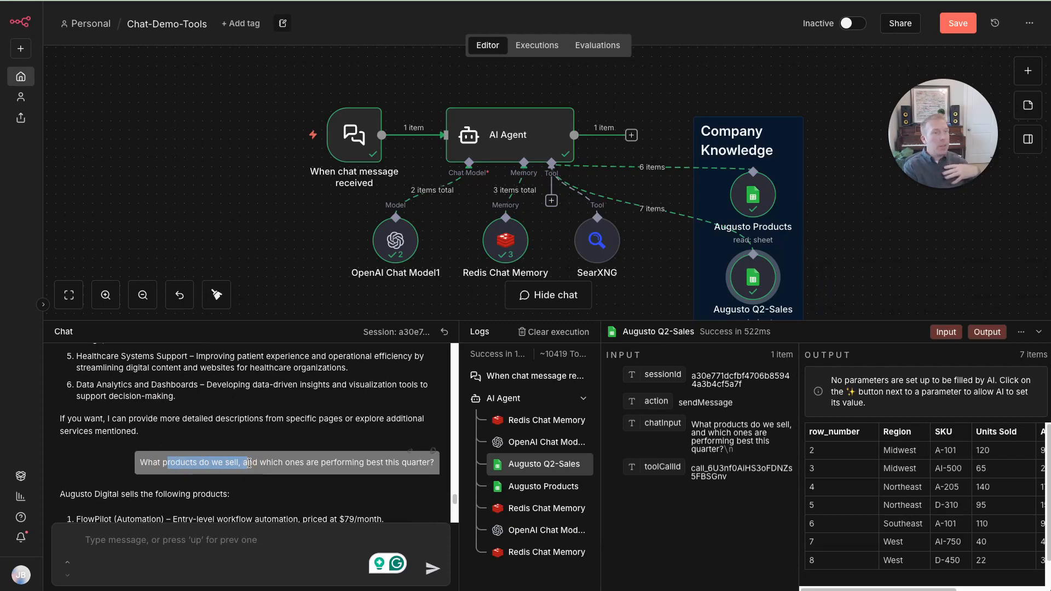
scroll(224, 420, down, 3)
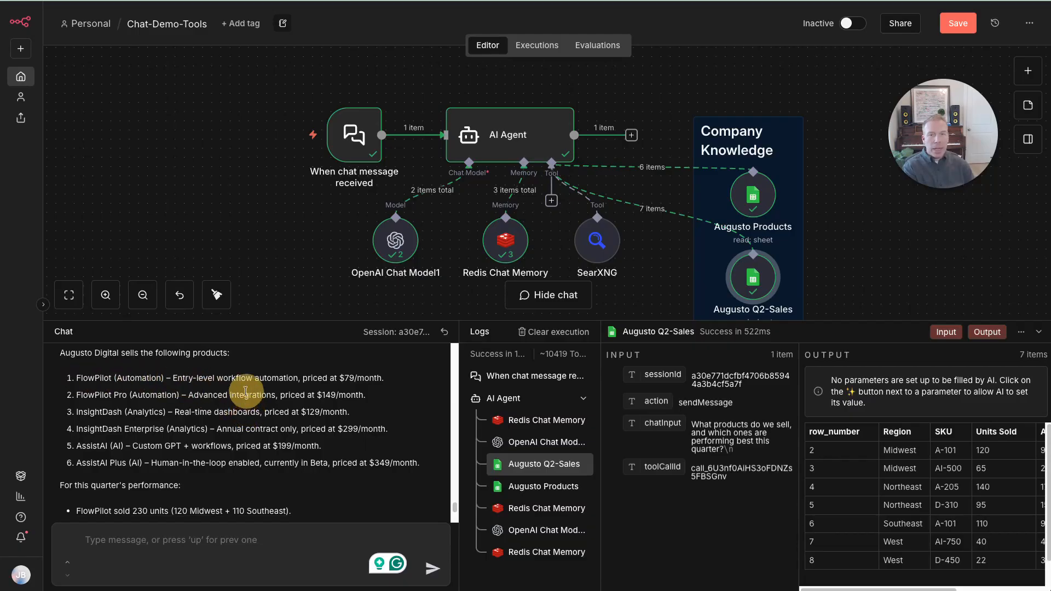
double_click(123, 378)
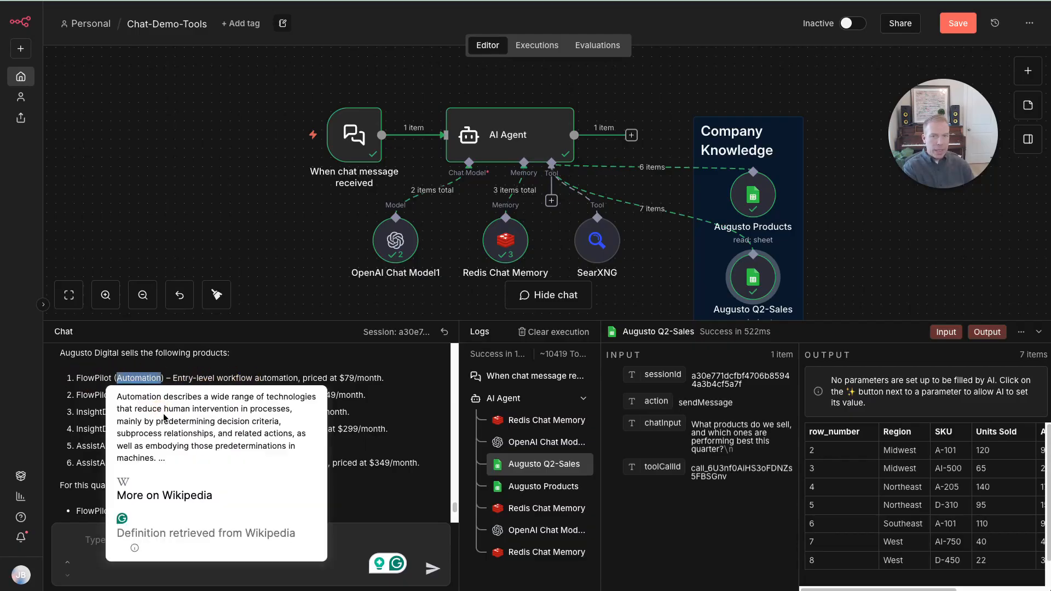
click(238, 383)
scroll(276, 383, down, 1)
scroll(290, 382, down, 1)
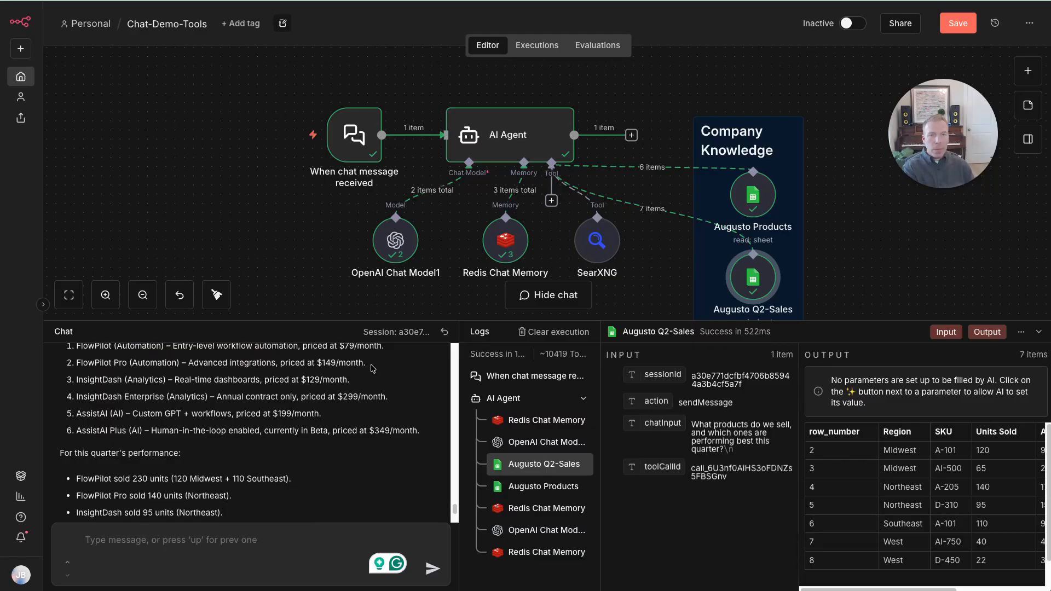
Read the reply's quarterly performance figures, top-seller summary and closing offer of further analysis.
scroll(336, 392, down, 4)
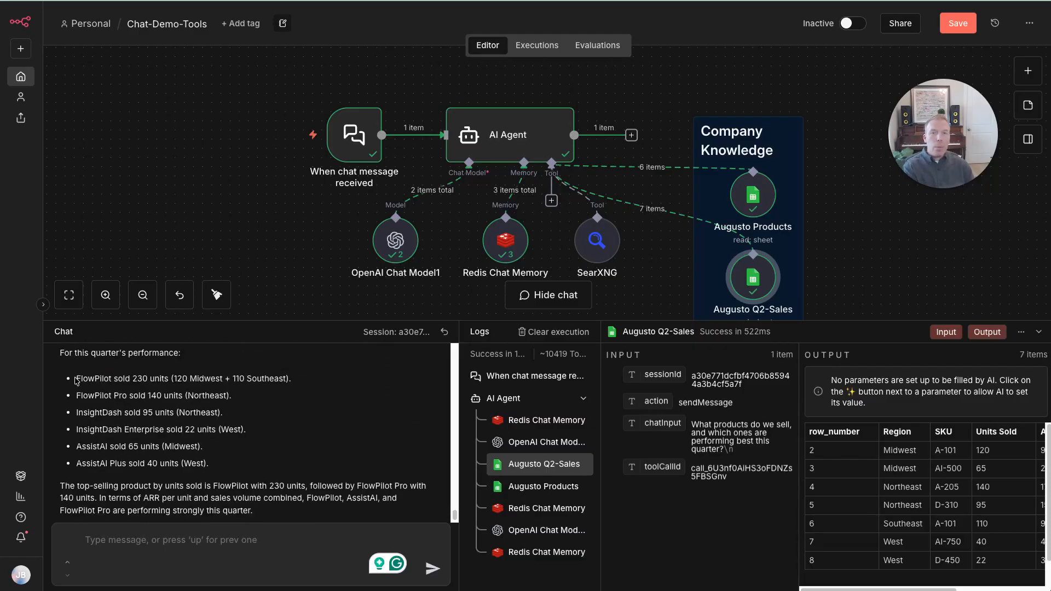
drag(76, 380, 243, 456)
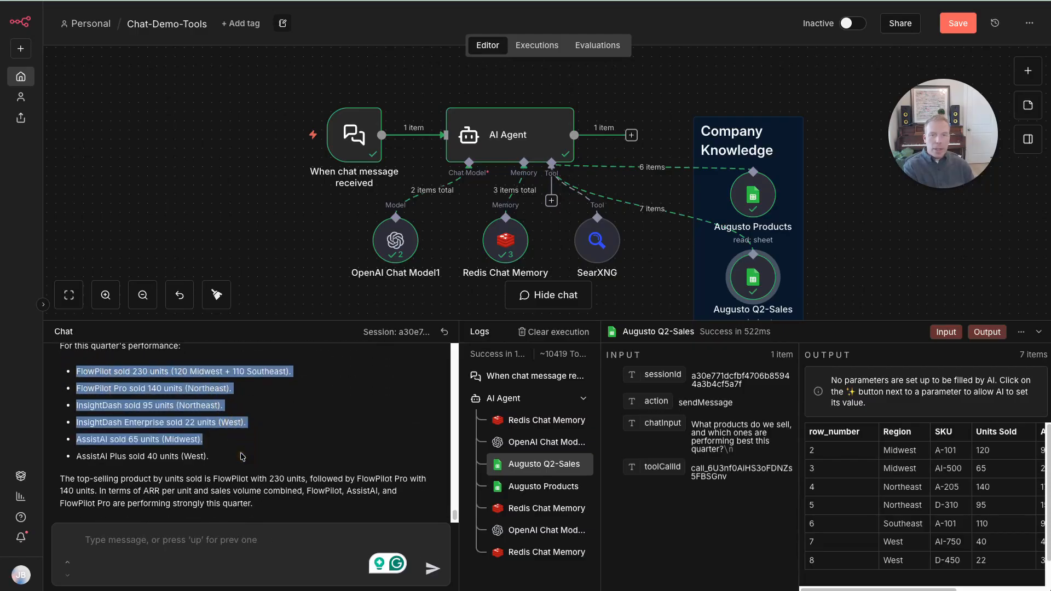
scroll(242, 456, down, 1)
drag(61, 450, 288, 430)
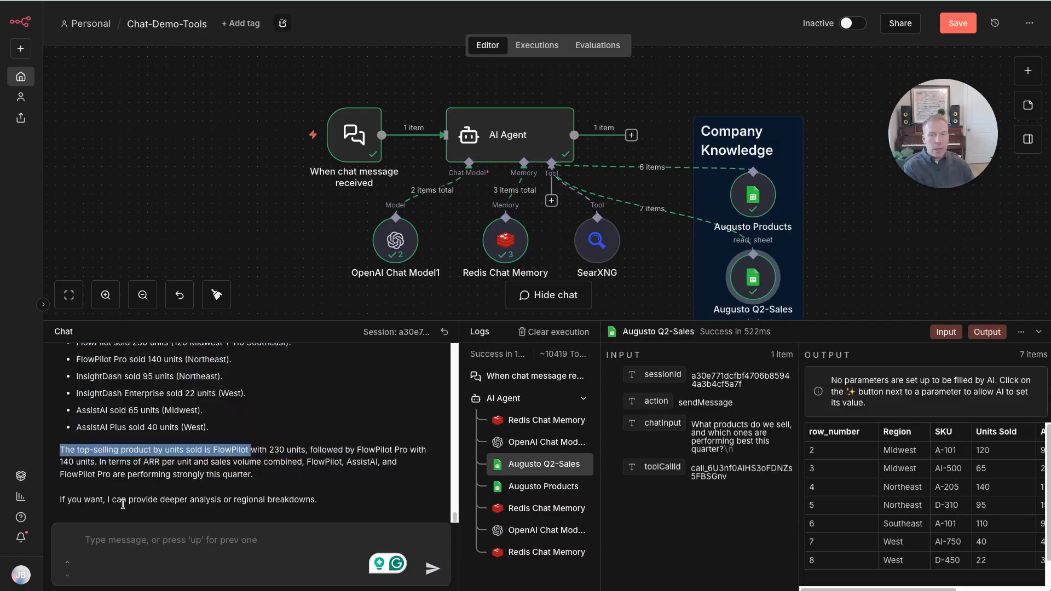
drag(130, 501, 267, 501)
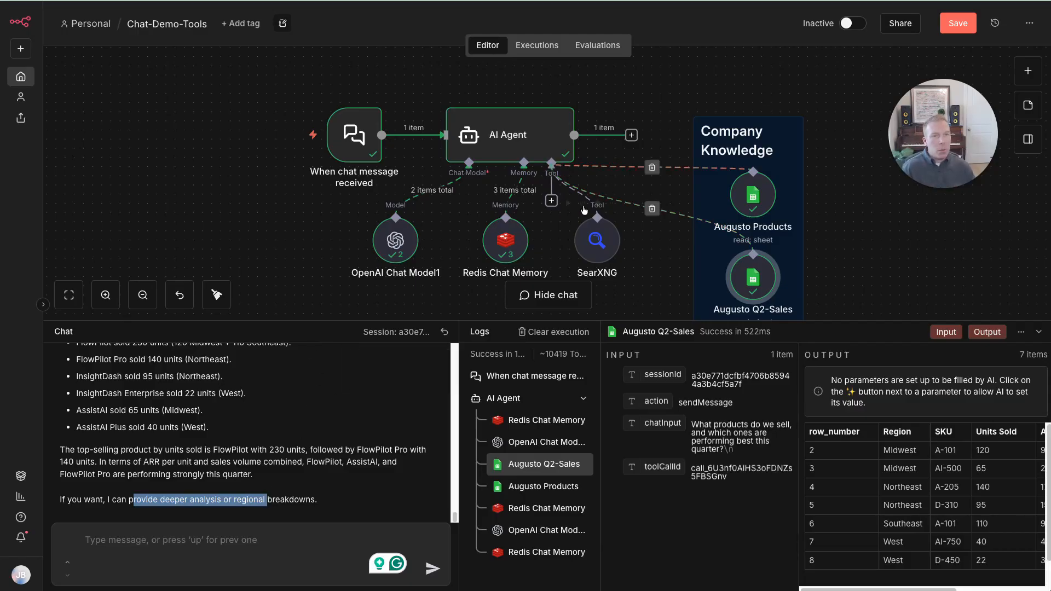
Add a Calculator tool to the AI Agent and place its node beside the SearXNG node.
click(551, 201)
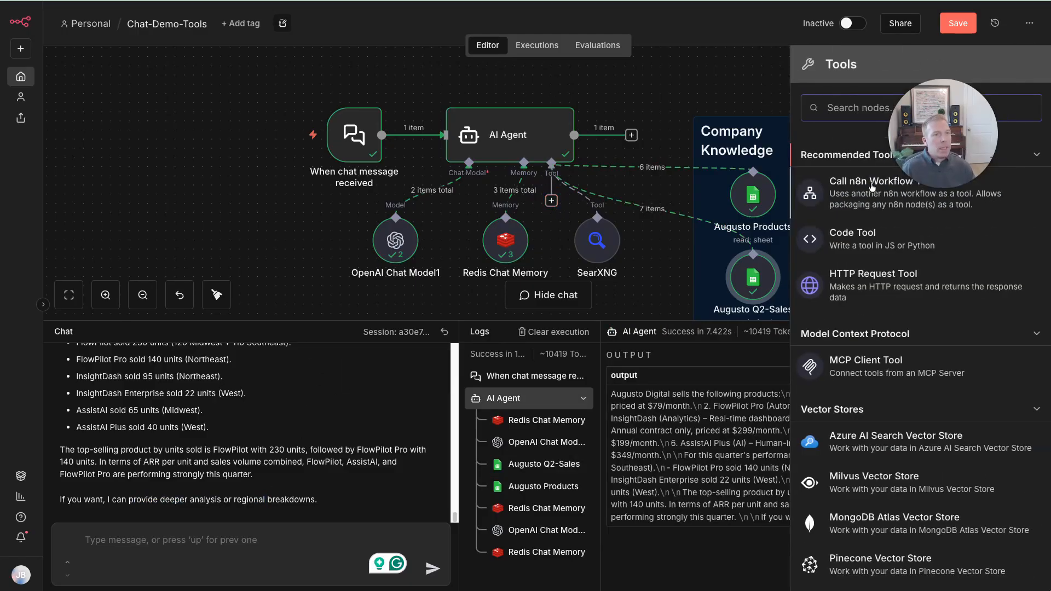
text(cal)
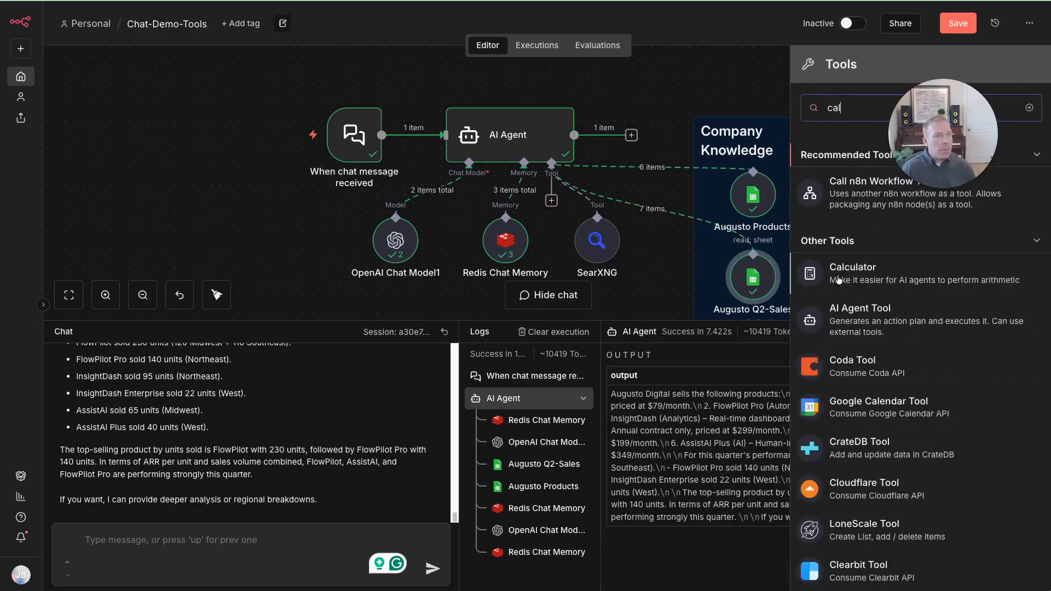
click(844, 279)
click(667, 21)
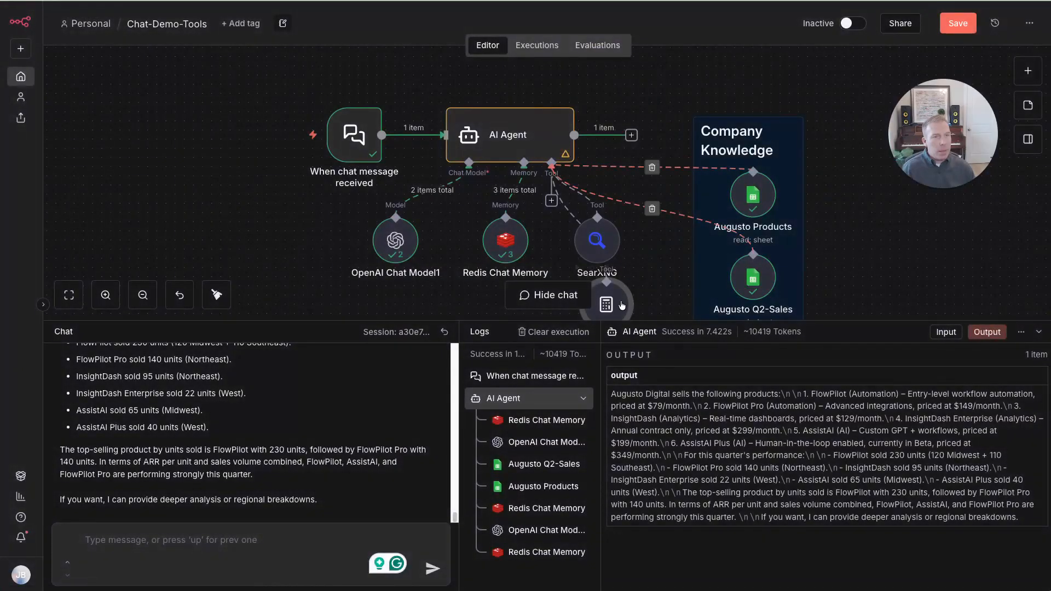
drag(622, 306, 685, 226)
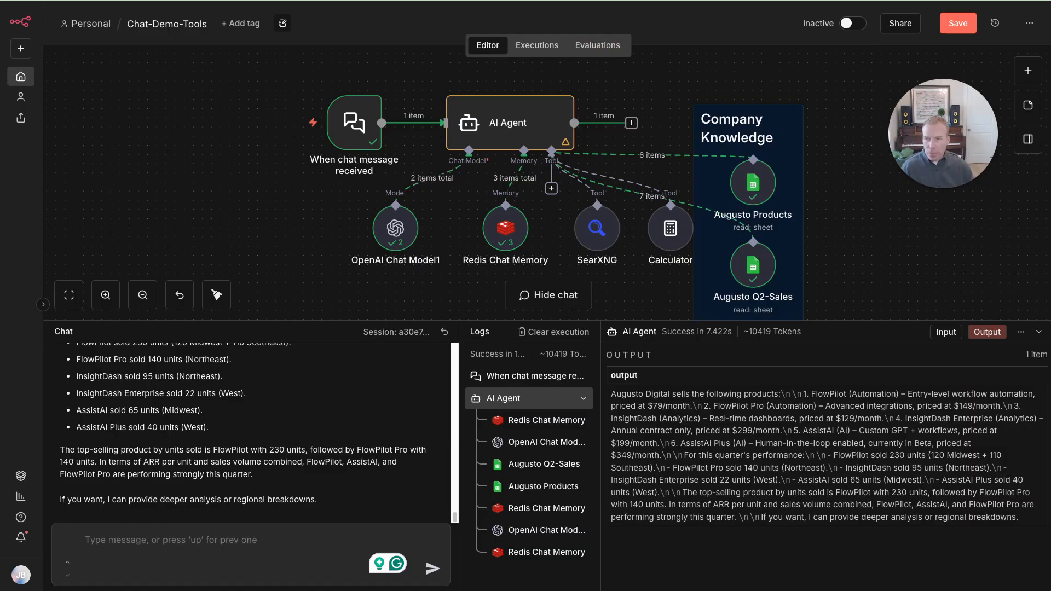
Send the agent "From the Products information in the Google Sheet, list all products in the AI category and include their status and monthly price.".
text(From the Products tab in the Google Sheet, list all products in the AI category and include their status and monthly price.)
double_click(178, 540)
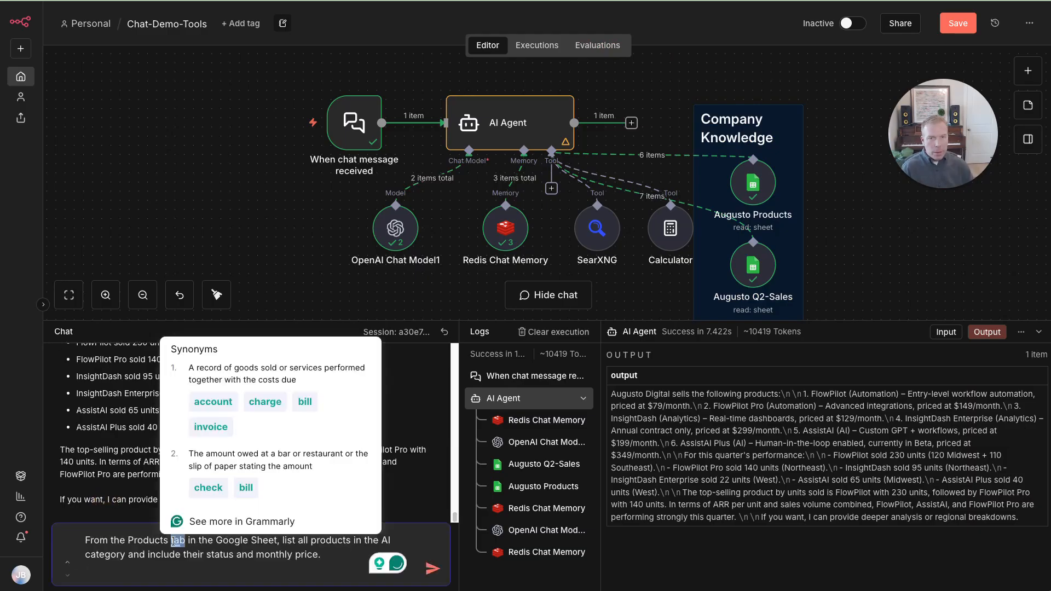
text(information)
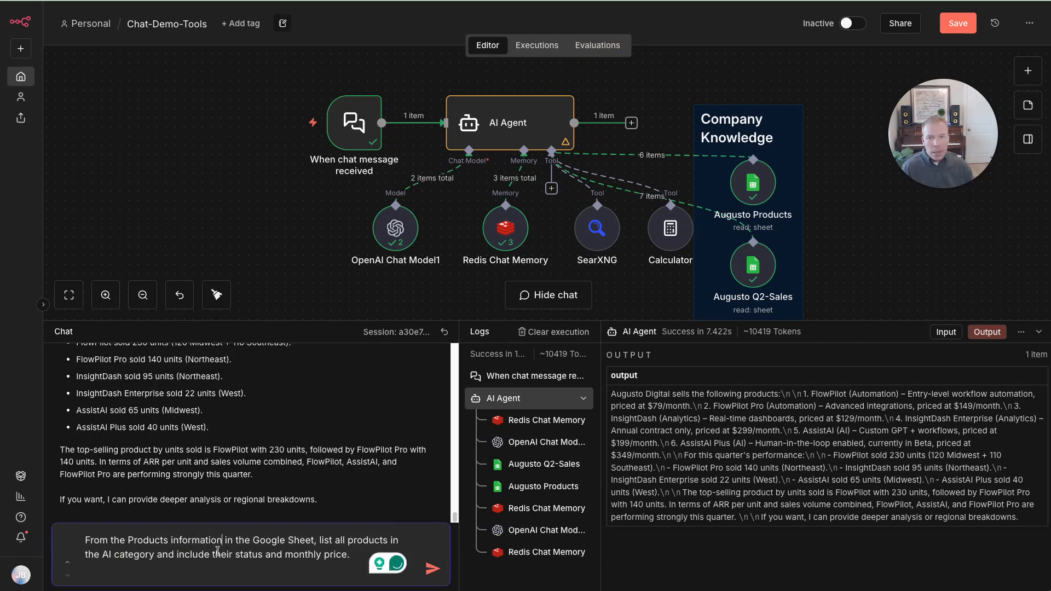
drag(114, 554, 325, 552)
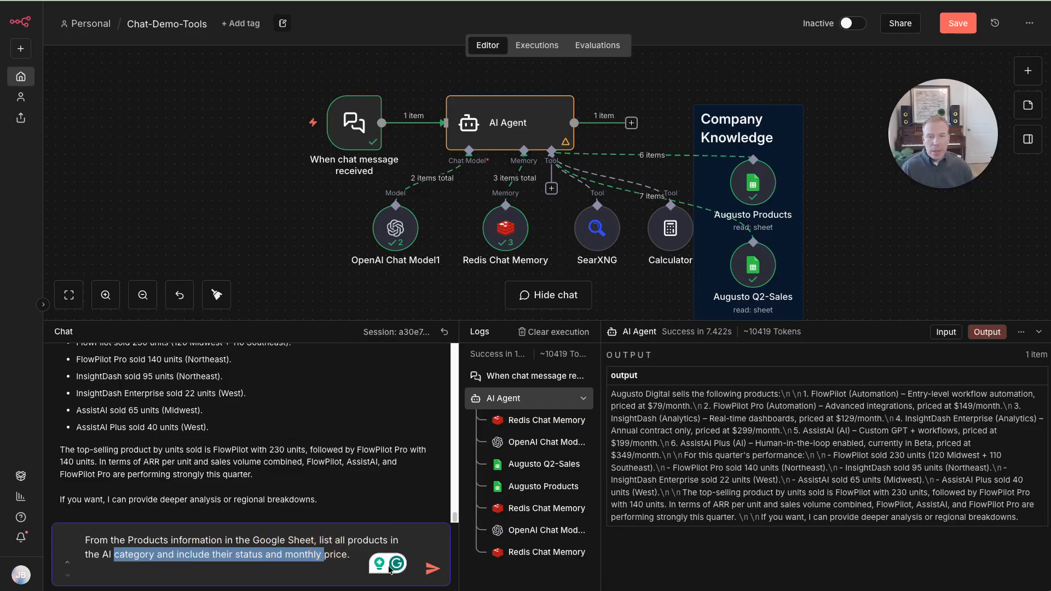
click(433, 568)
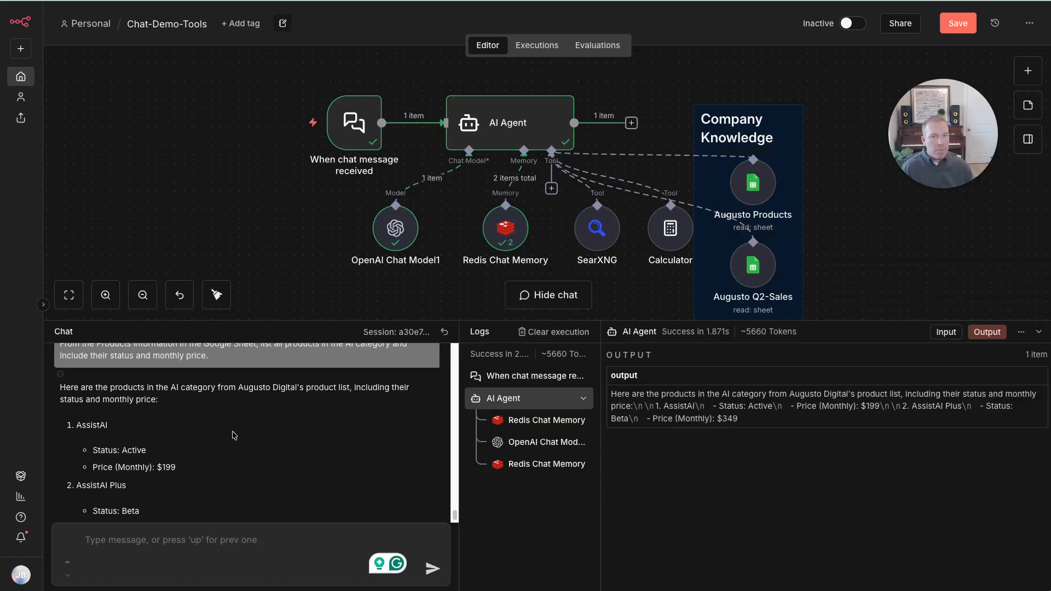
Review the agent's answer about the AI category products and inspect the Redis Chat Memory node's log output.
scroll(208, 436, down, 1)
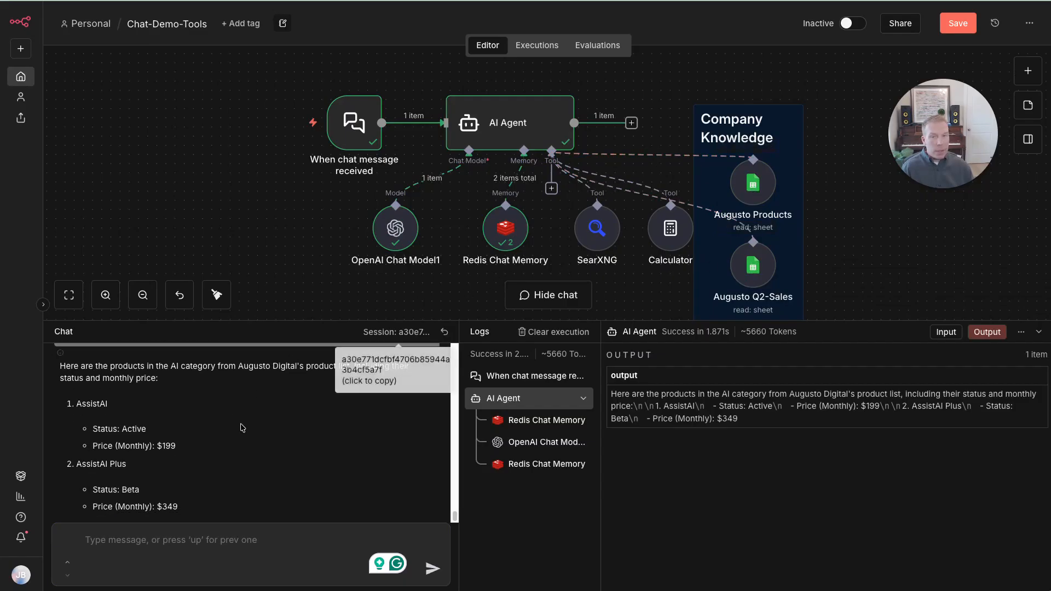
scroll(162, 436, up, 5)
scroll(161, 436, down, 2)
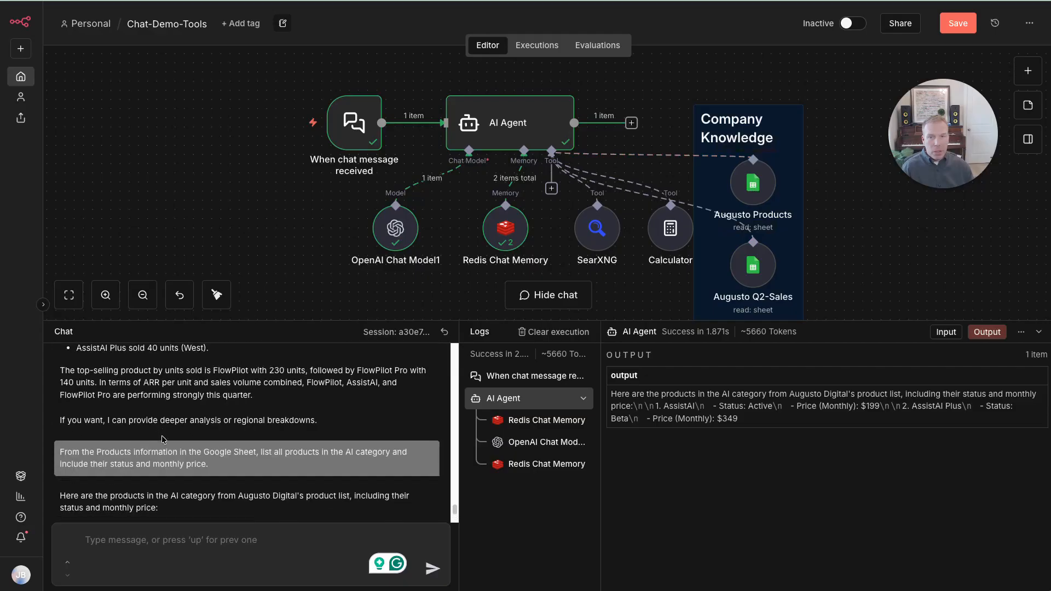
drag(110, 457, 183, 467)
scroll(182, 467, down, 4)
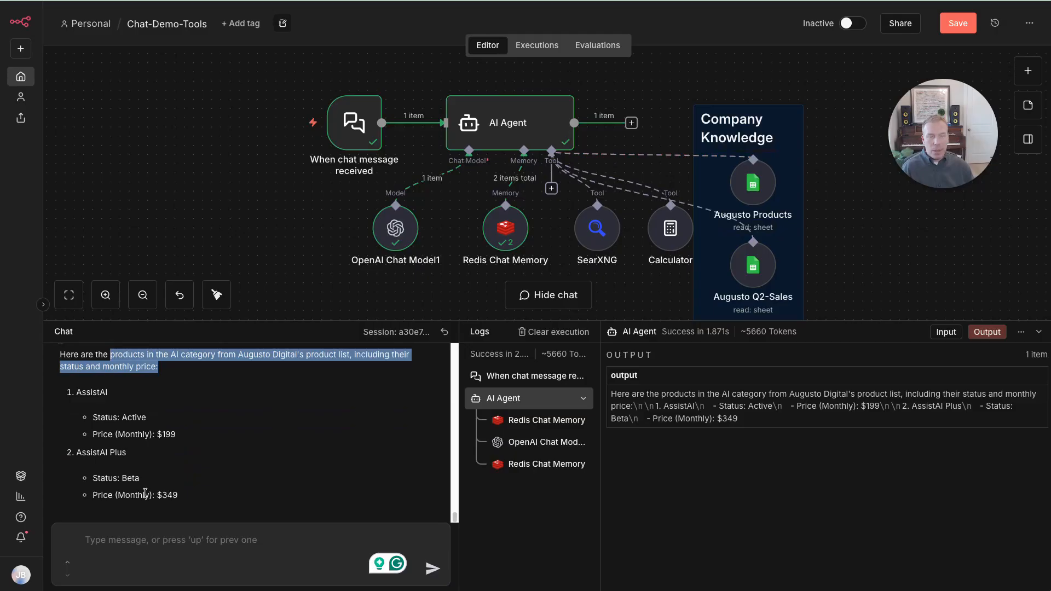
click(507, 236)
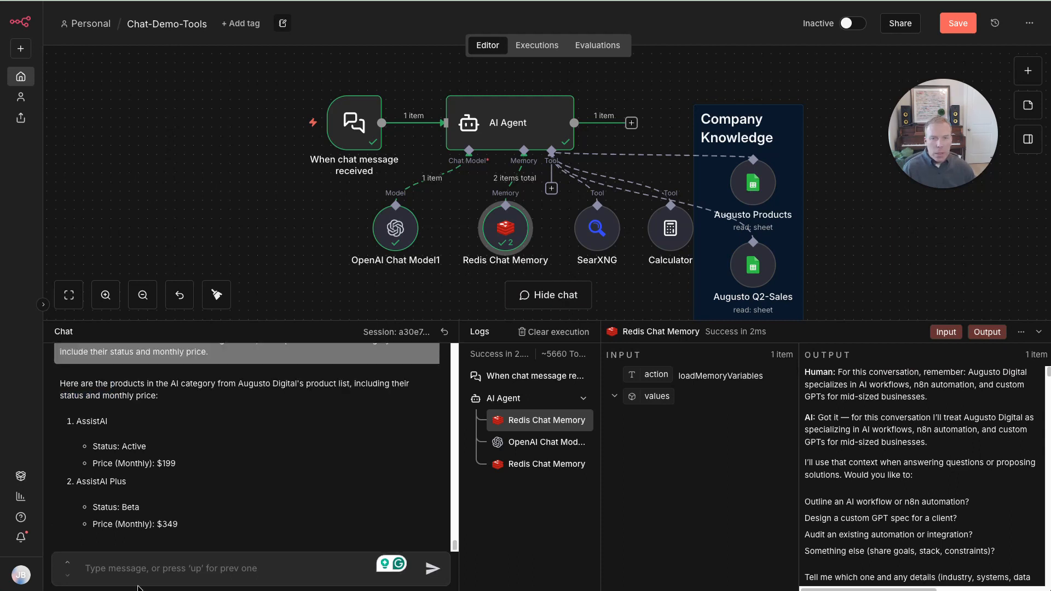
Send the agent "Which product category is generating the most total ARR this quarter? and based on trends what should we expect in the next quarter".
click(126, 563)
text(Which product category is generating the most total ARR this quarter?)
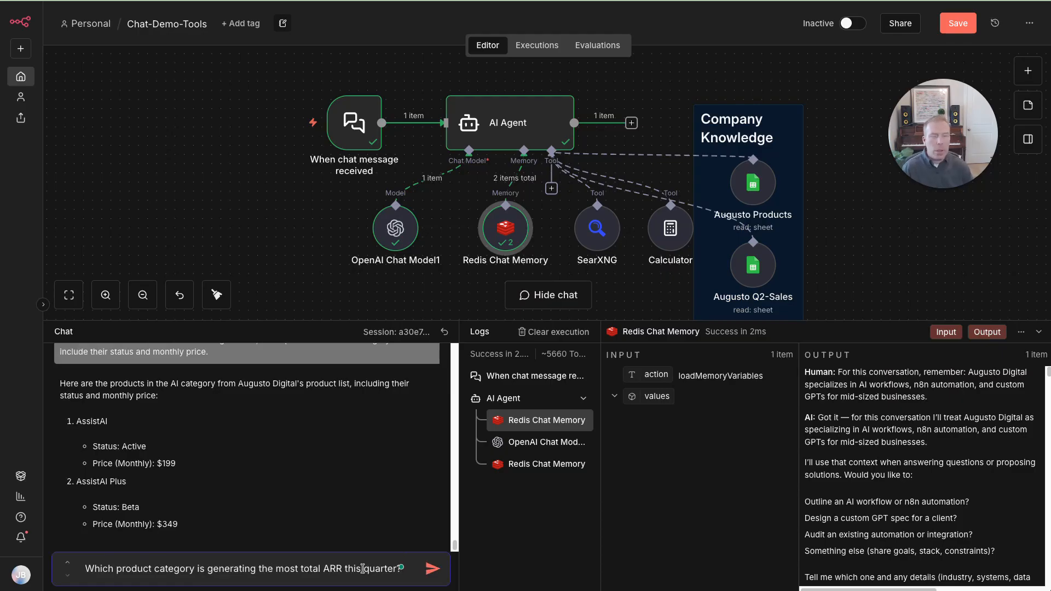
key(shift+Return)
text(and based)
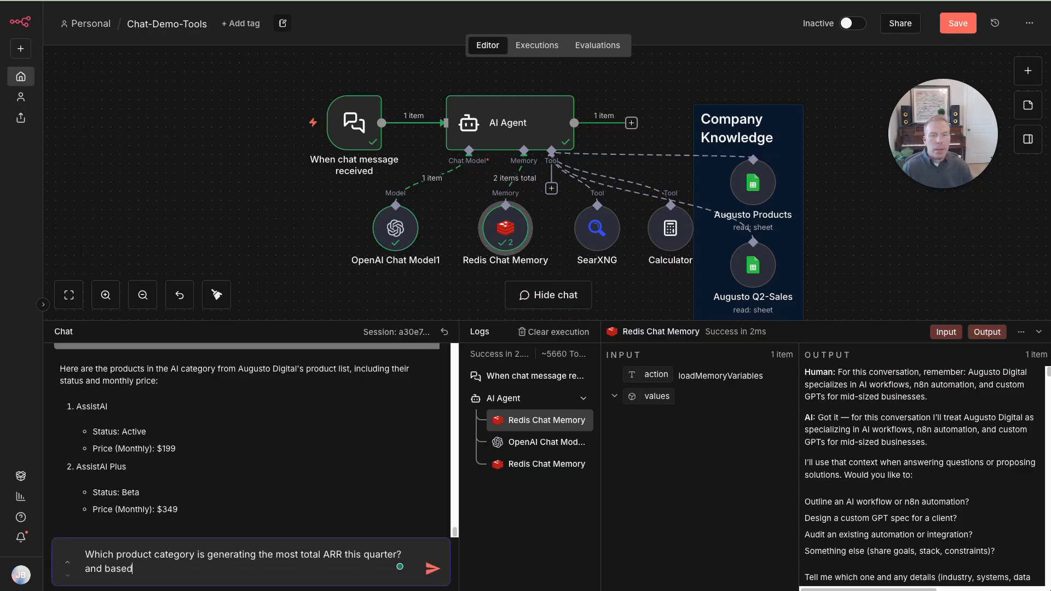
text( on trends what s)
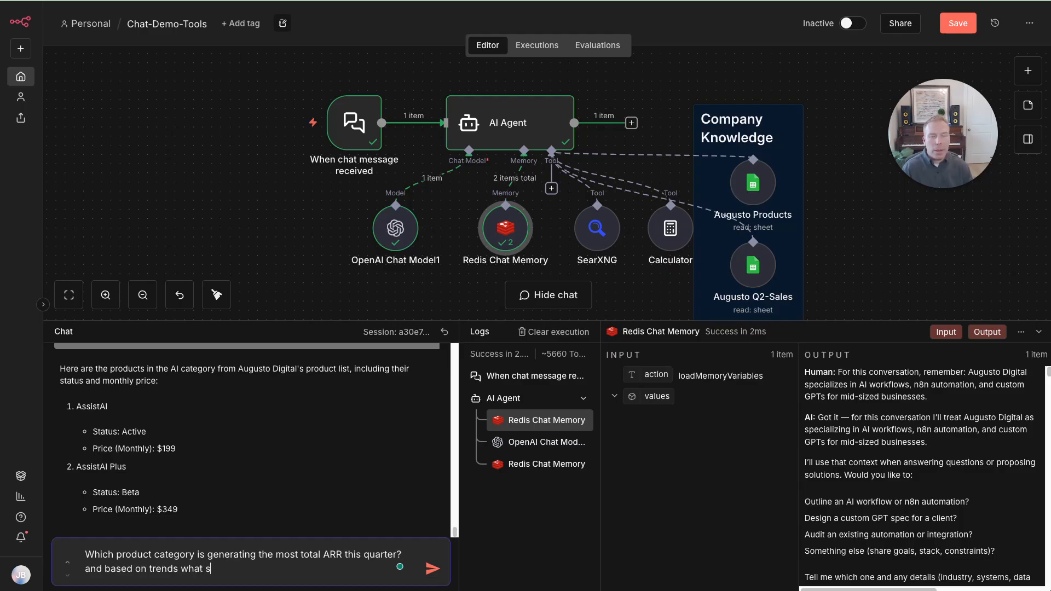
text(hould we expect in the next quarter)
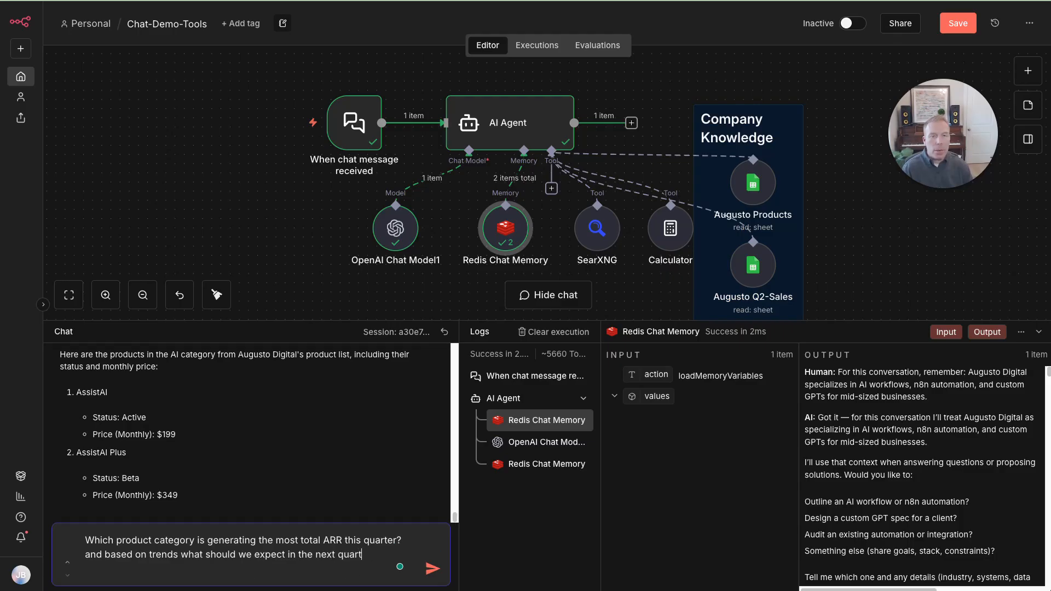
click(432, 569)
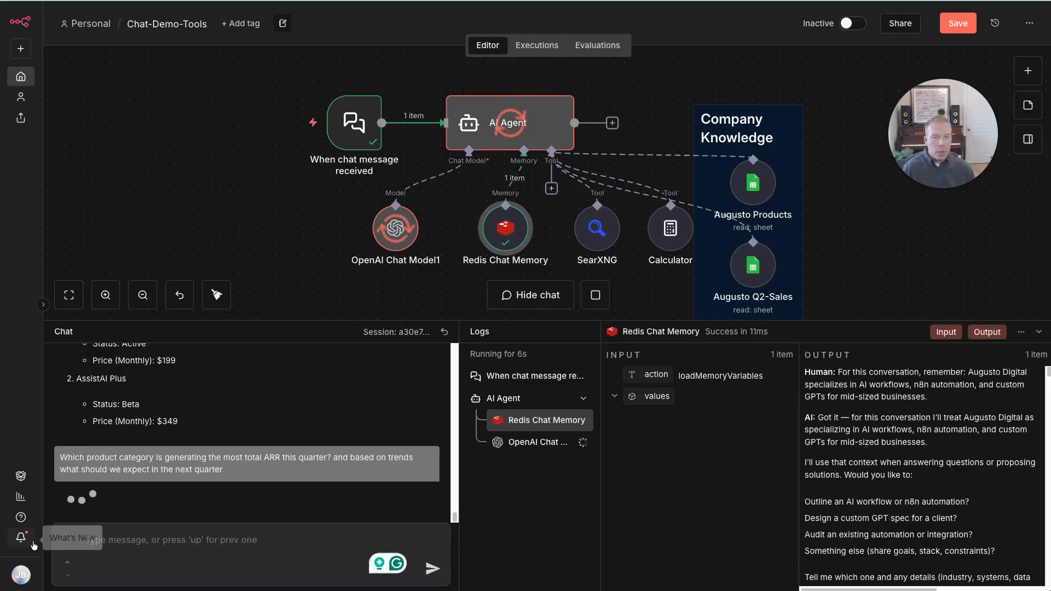
Examine the agent's reply covering ARR per product category, the next-quarter outlook and the recommendations.
scroll(104, 401, up, 8)
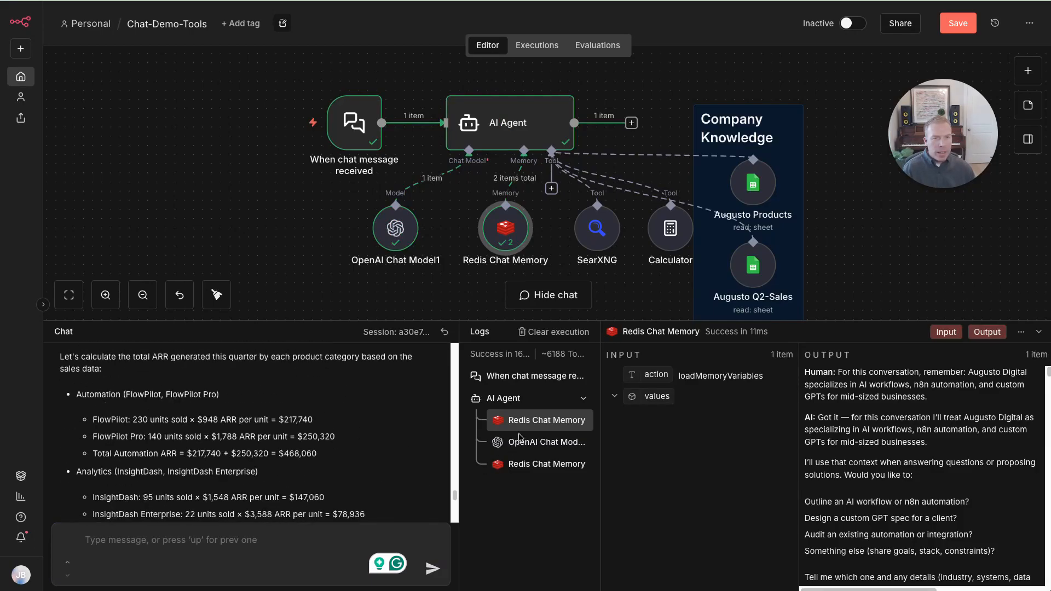
scroll(258, 435, up, 1)
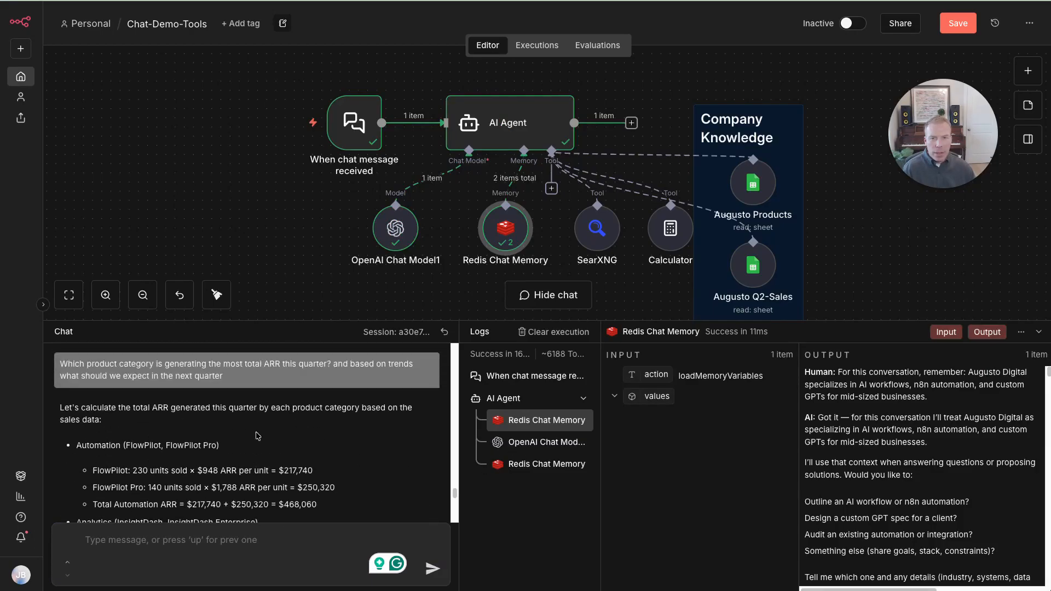
scroll(254, 434, down, 1)
scroll(153, 430, down, 6)
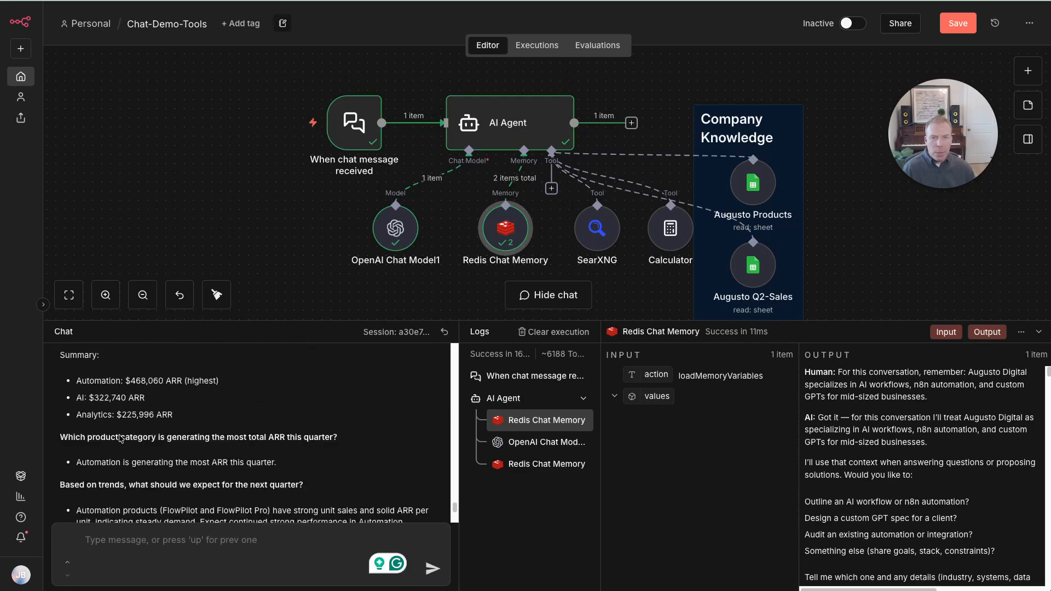
scroll(123, 435, down, 2)
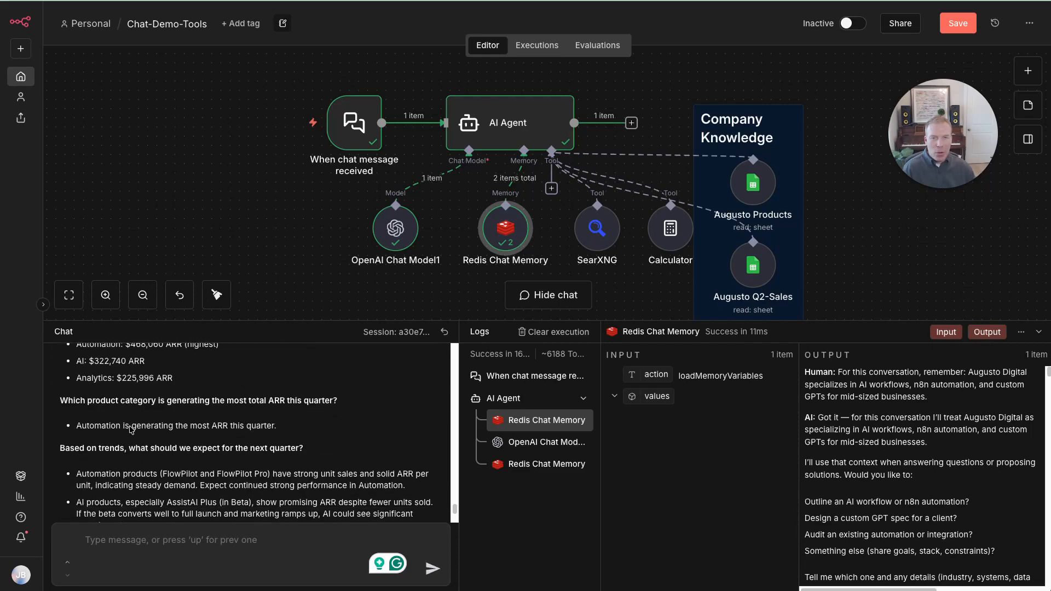
scroll(188, 474, down, 2)
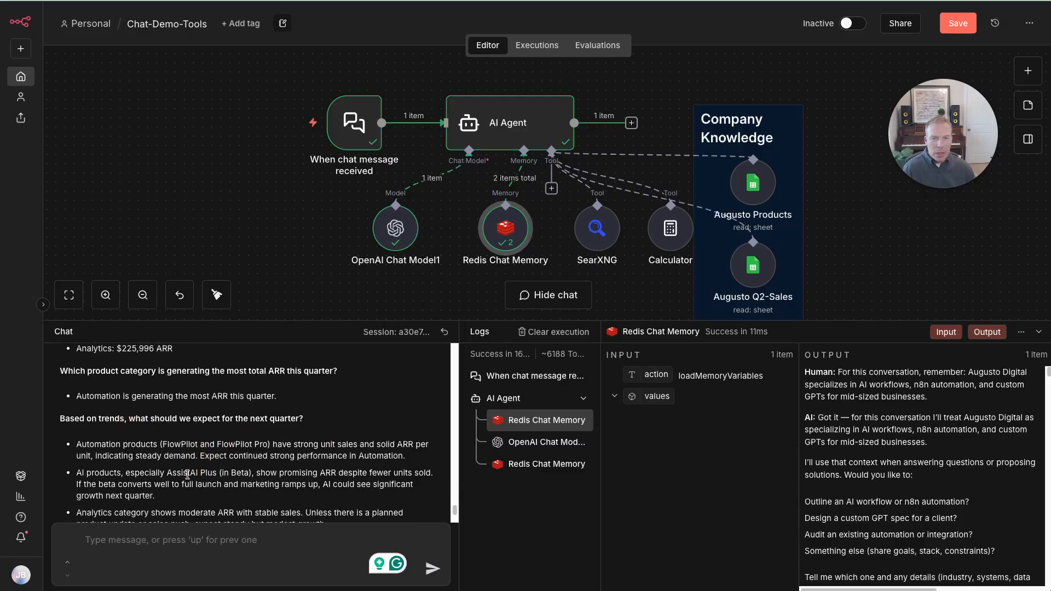
drag(89, 436, 228, 437)
scroll(220, 463, down, 3)
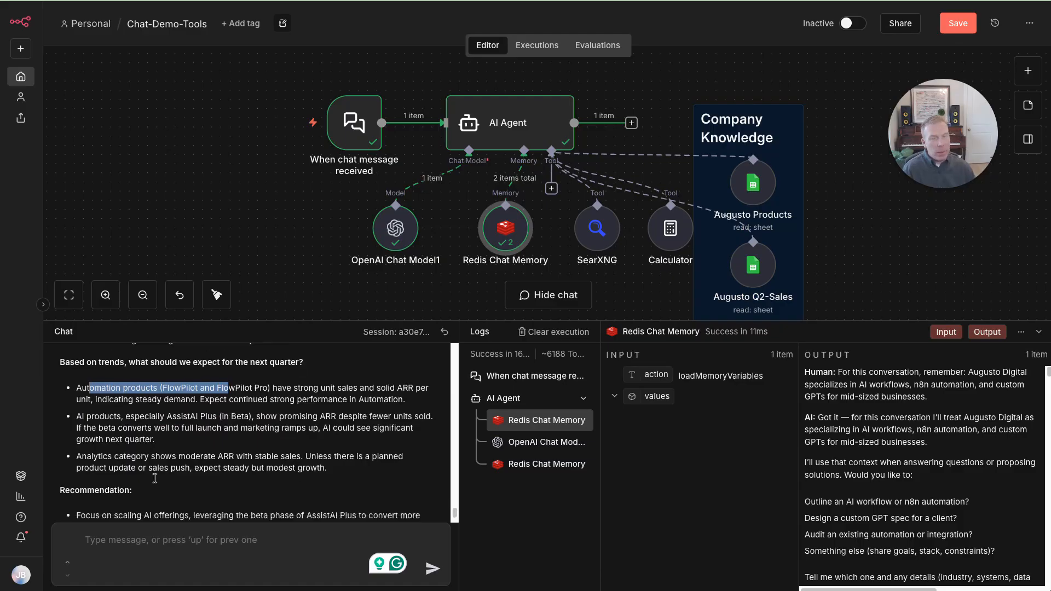
scroll(155, 479, down, 6)
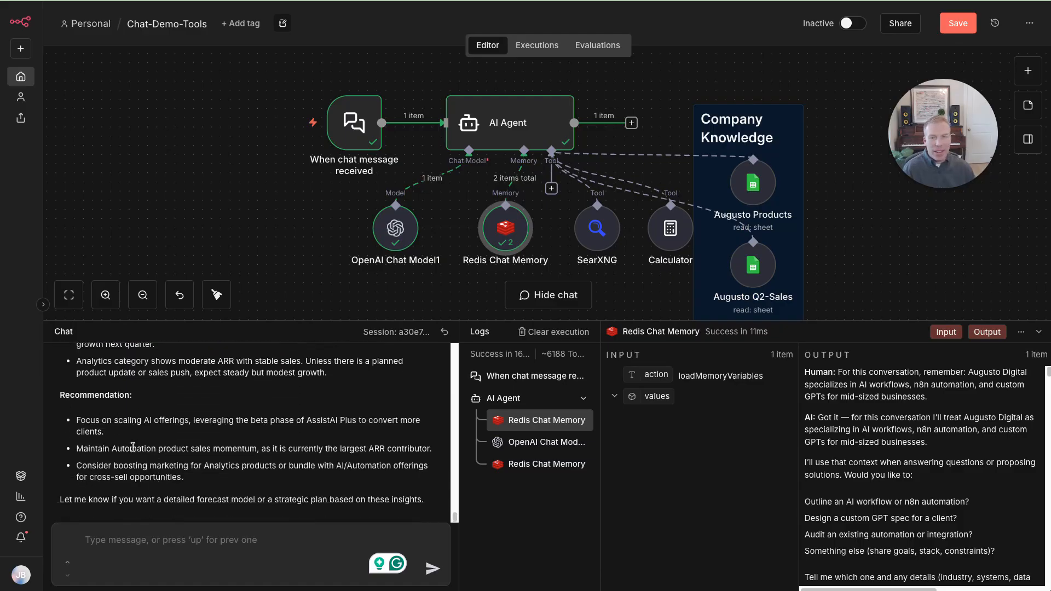
drag(114, 418, 202, 431)
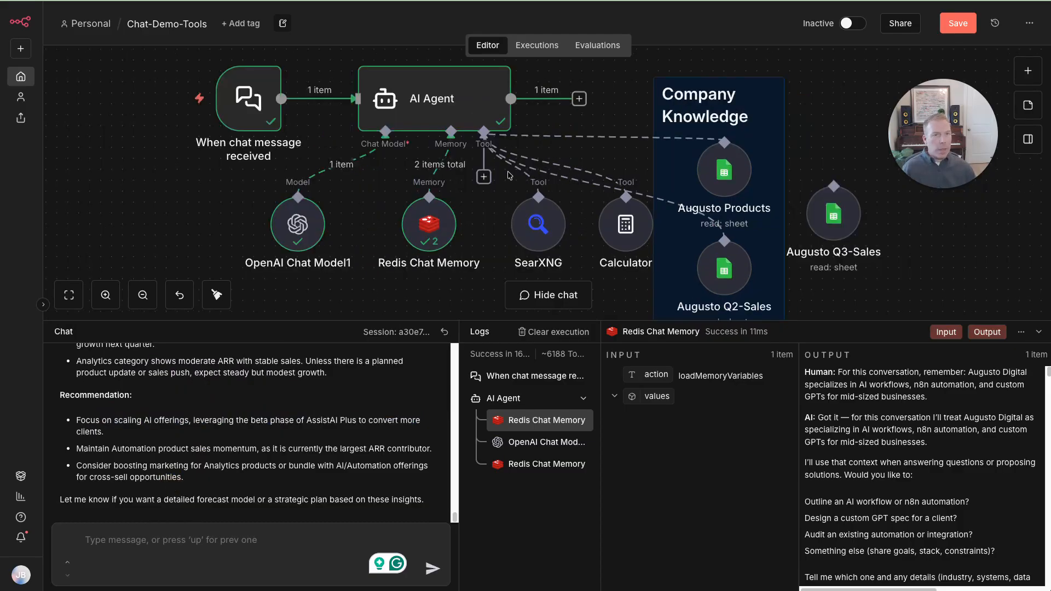
Connect the Augusto Q3-Sales node to the AI Agent's Tool input.
drag(481, 176, 826, 187)
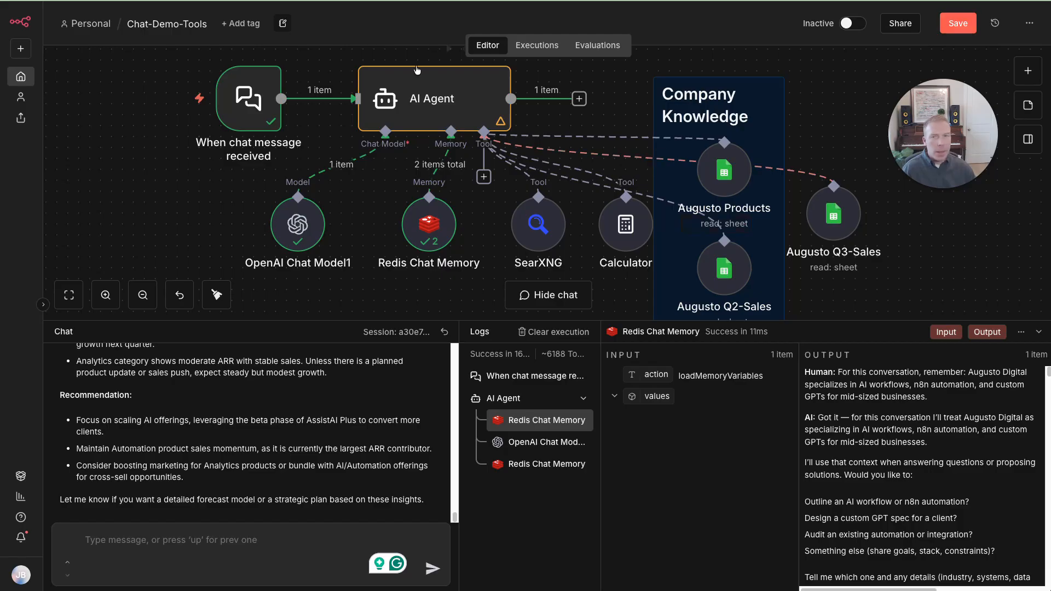
Send the agent "Which sales rep benefited most from Q3 growth, and what products contributed to that? Are there products we should remove ?".
click(81, 549)
click(97, 534)
text(Which sales rep benefited most from Q3 growth, and what products contributed to that?)
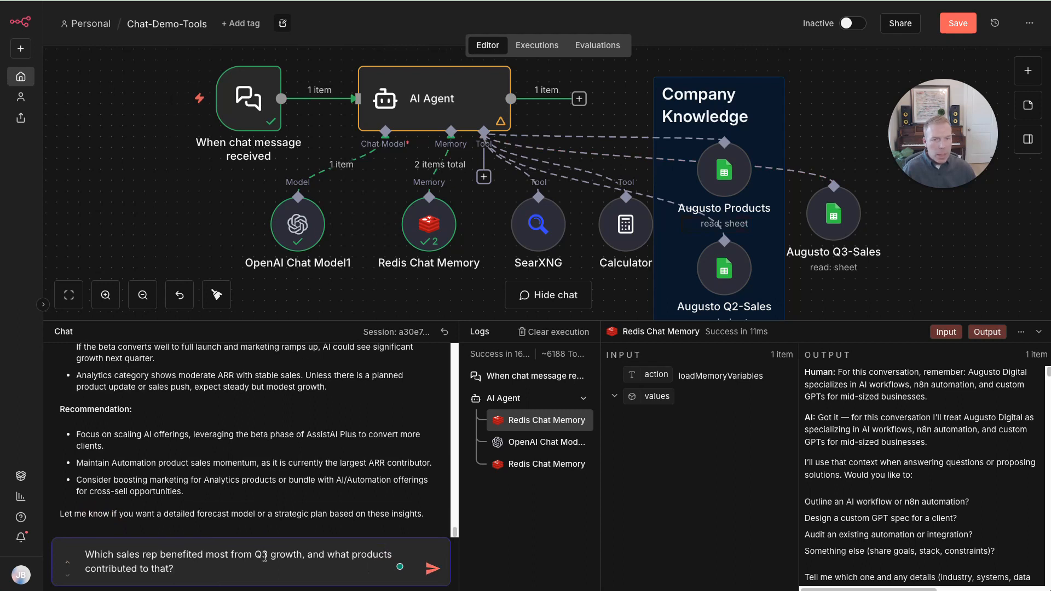
text(A)
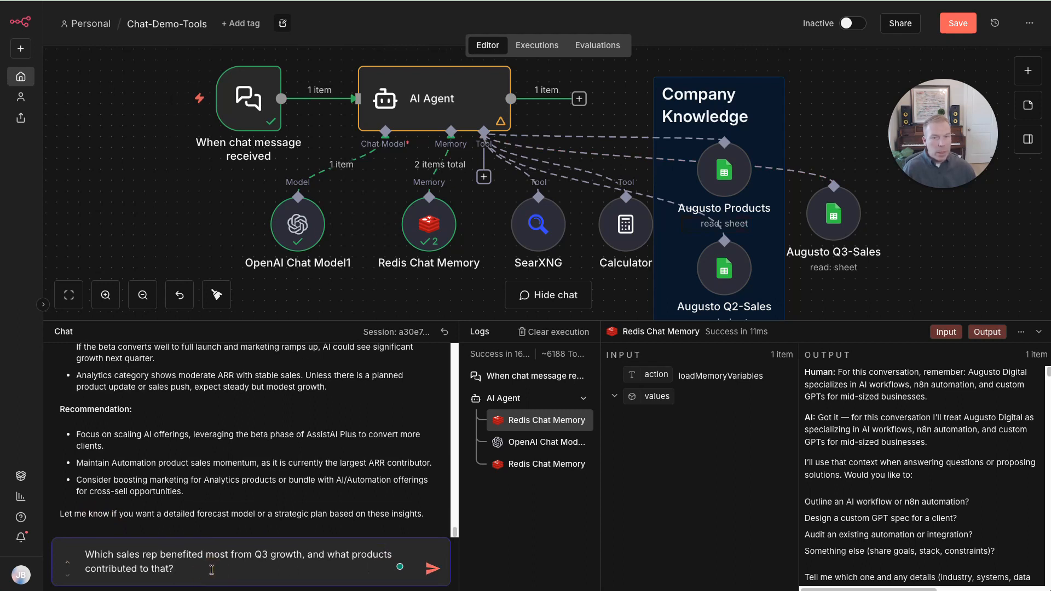
text(re ther)
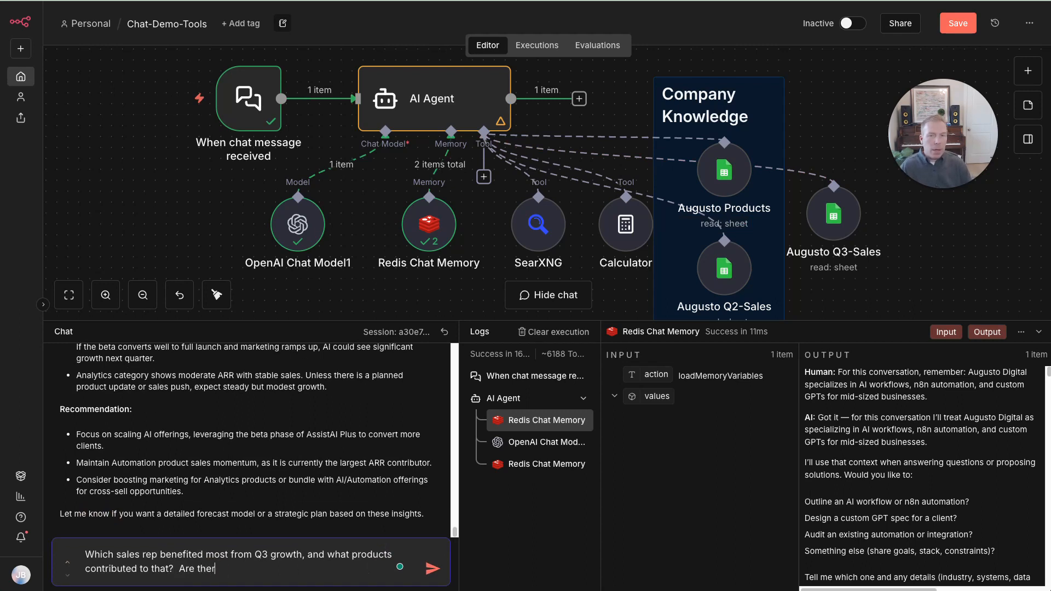
text(e products we should remove )
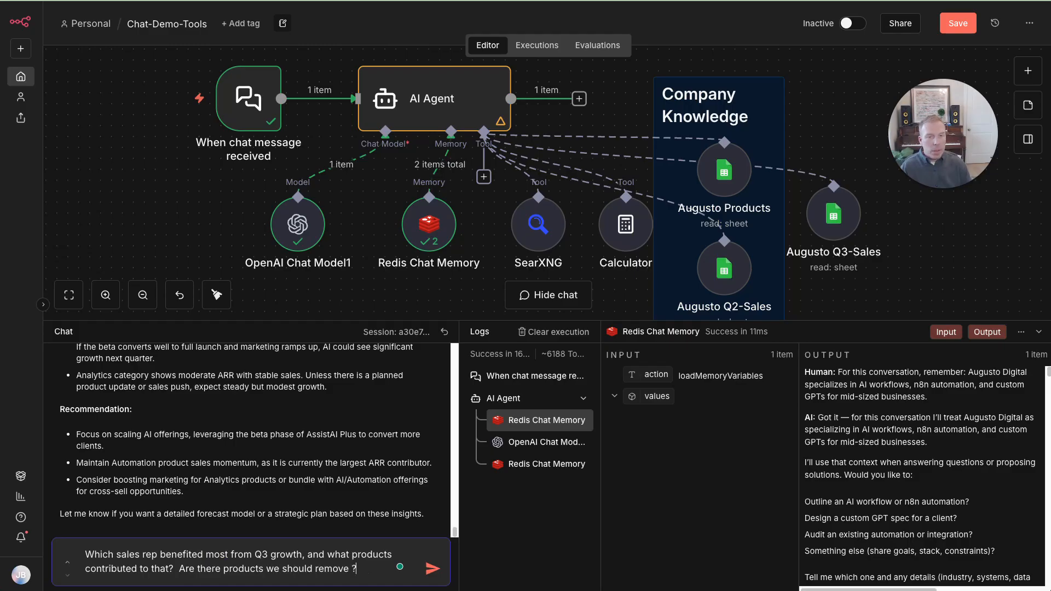
text(?)
click(432, 570)
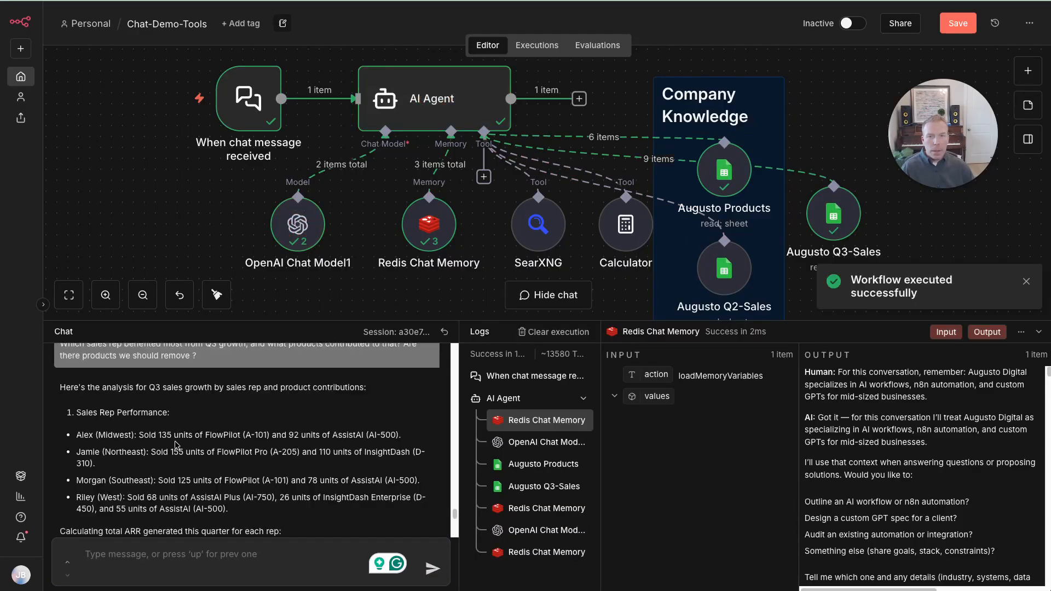
Examine the reply's Q3 units sold and total ARR calculation for each sales rep.
scroll(155, 418, down, 1)
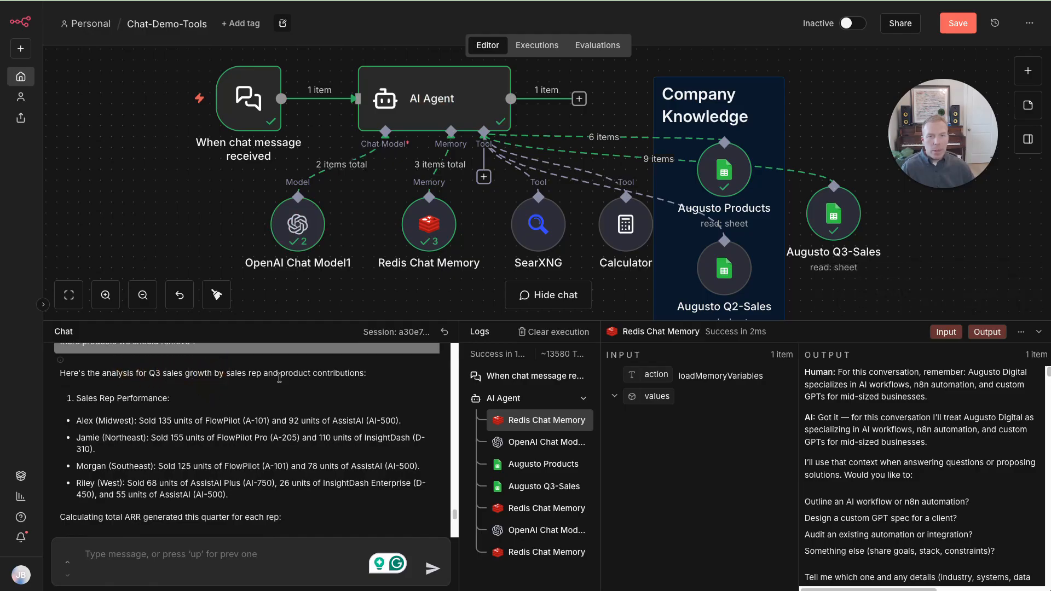
scroll(215, 418, down, 1)
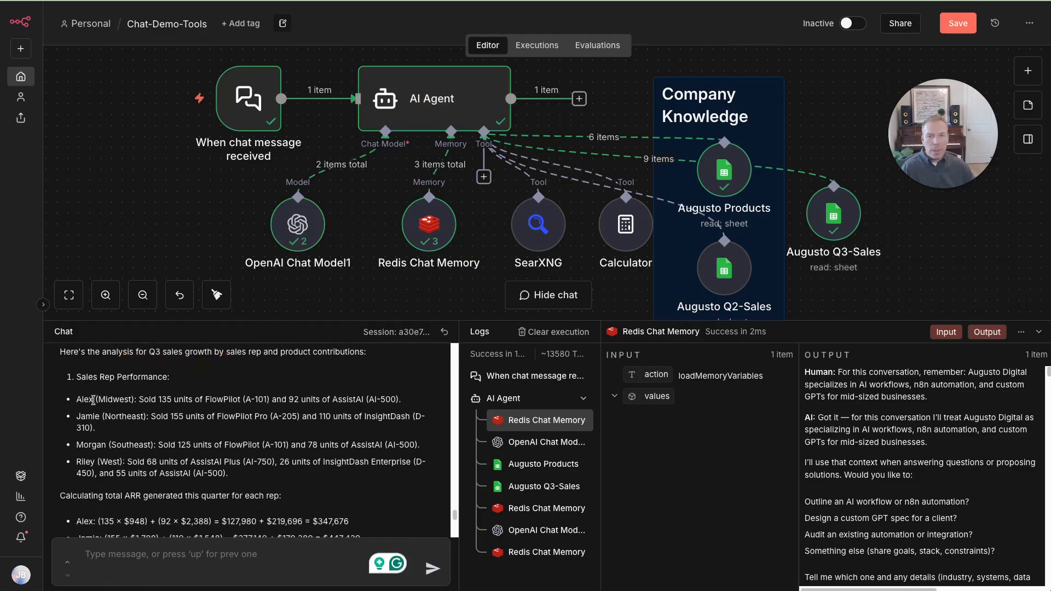
drag(159, 400, 194, 400)
scroll(168, 420, down, 1)
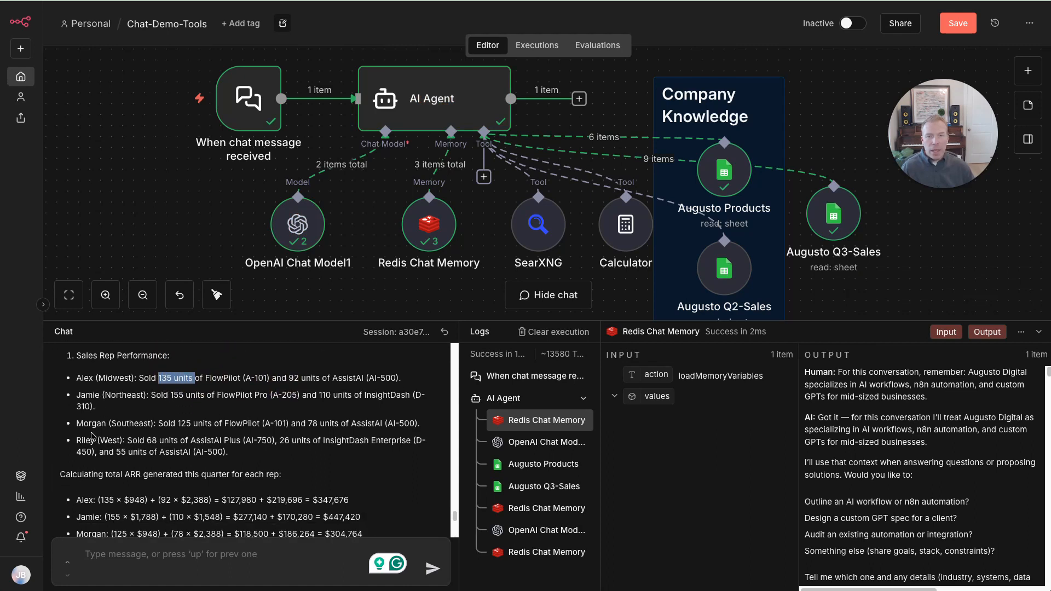
scroll(175, 447, down, 1)
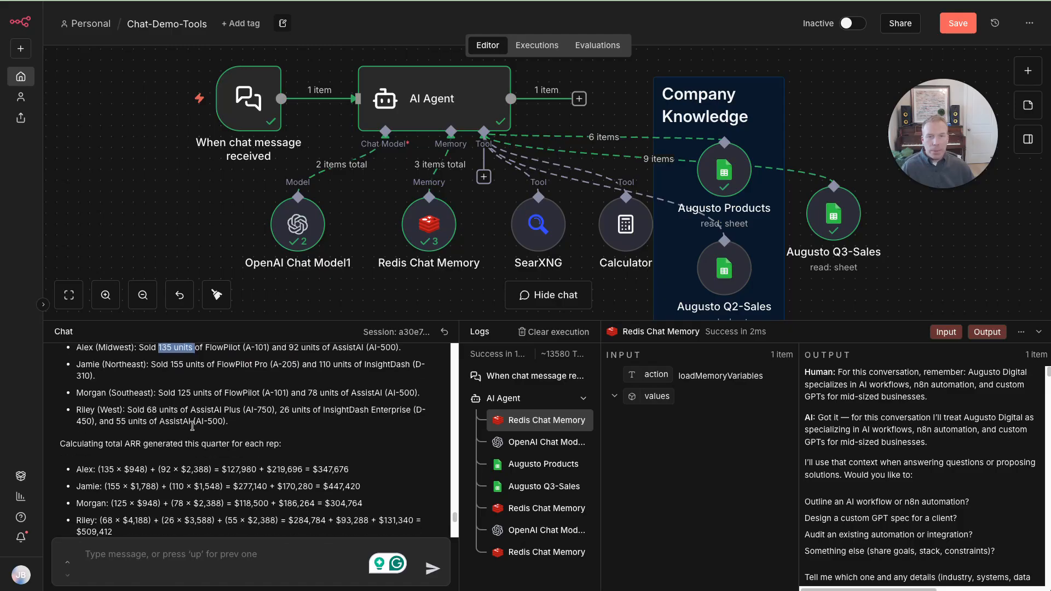
scroll(195, 429, down, 2)
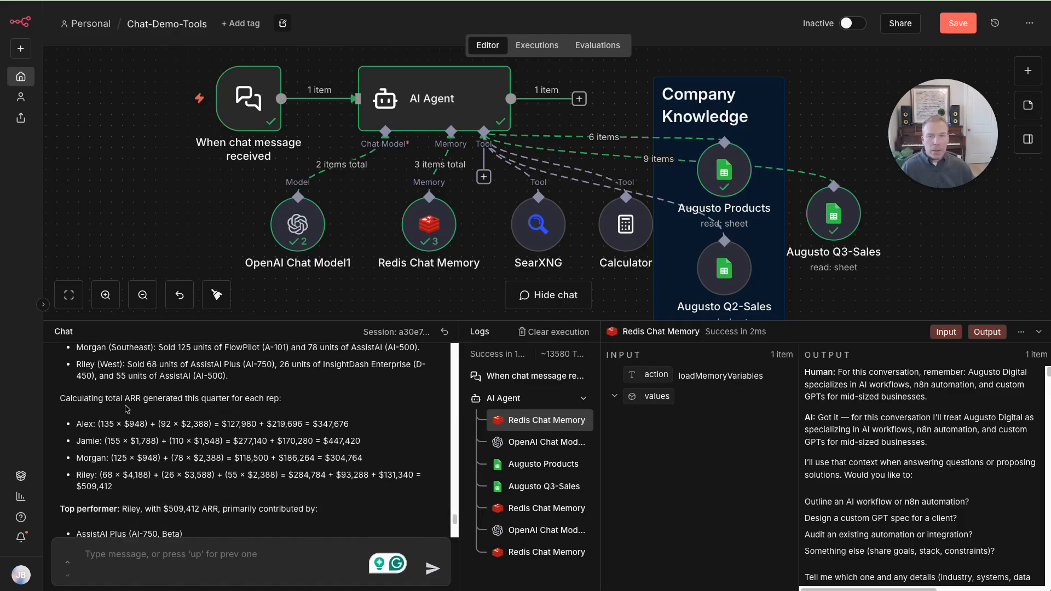
double_click(329, 425)
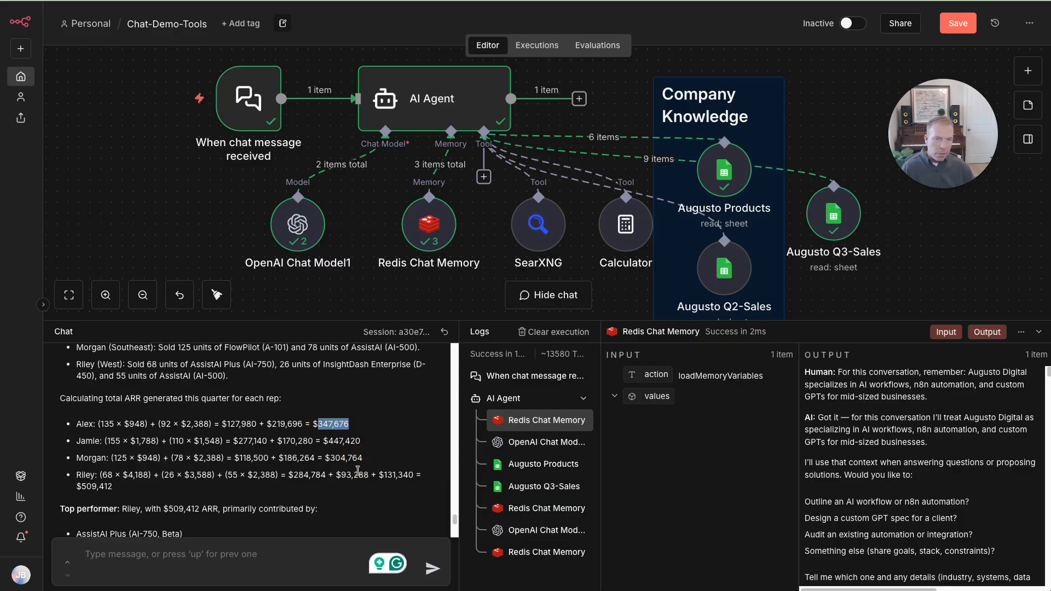
double_click(82, 487)
scroll(180, 455, down, 2)
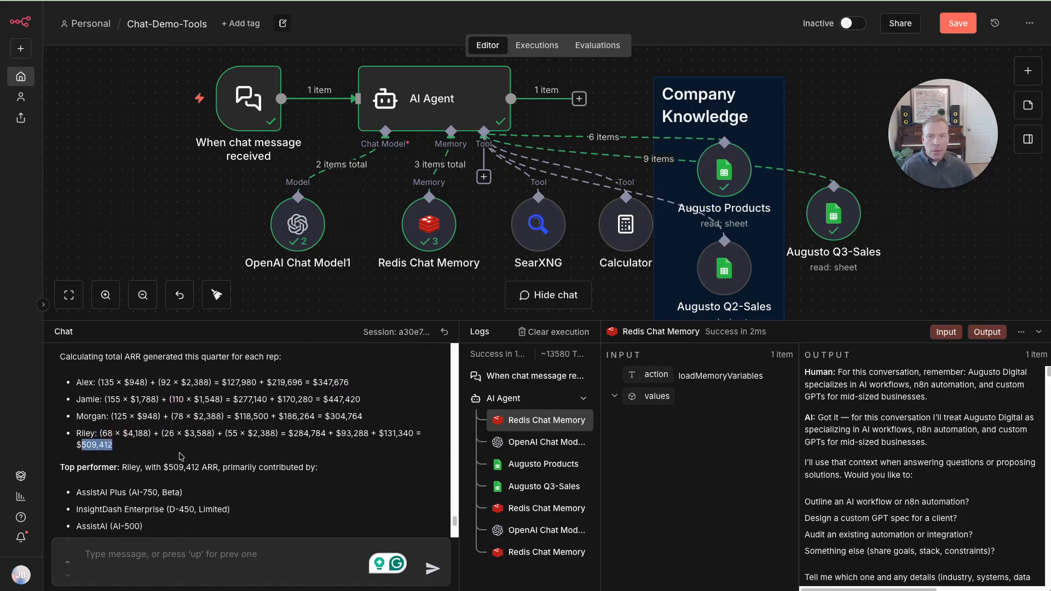
Review the top performer's contributing products, the products to consider removing and the recommendations in the agent's reply.
scroll(180, 457, down, 2)
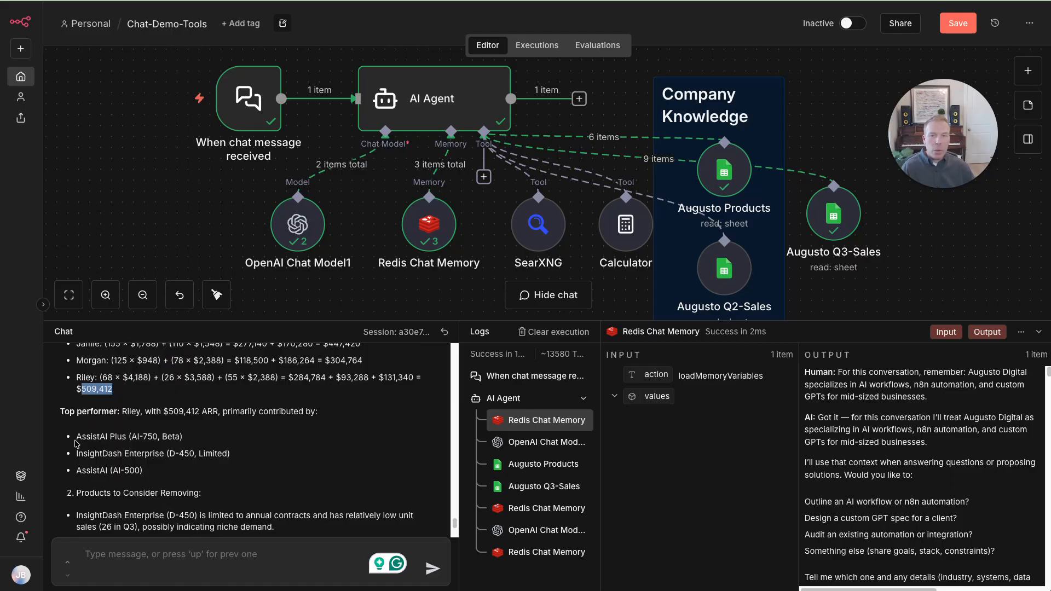
drag(77, 436, 171, 472)
scroll(121, 481, down, 1)
scroll(137, 471, down, 1)
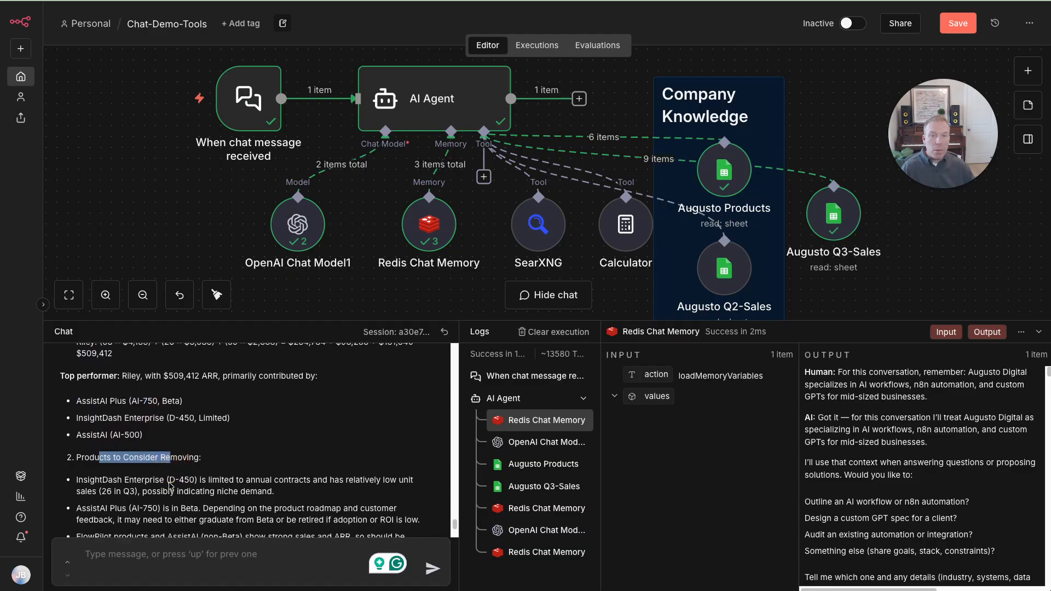
drag(101, 462, 163, 491)
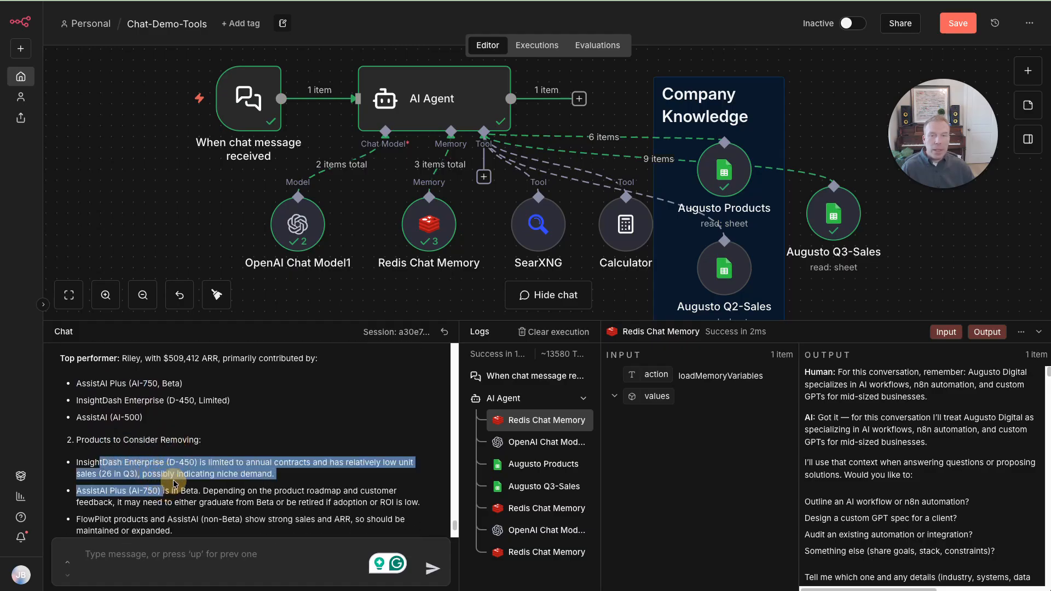
scroll(154, 484, down, 4)
scroll(97, 476, down, 1)
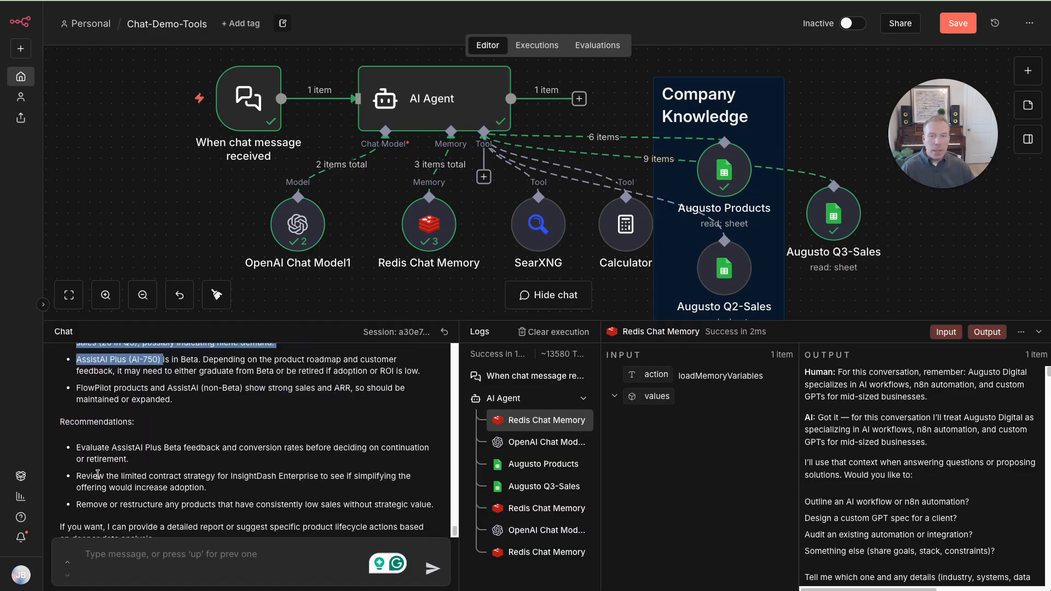
drag(116, 441, 210, 441)
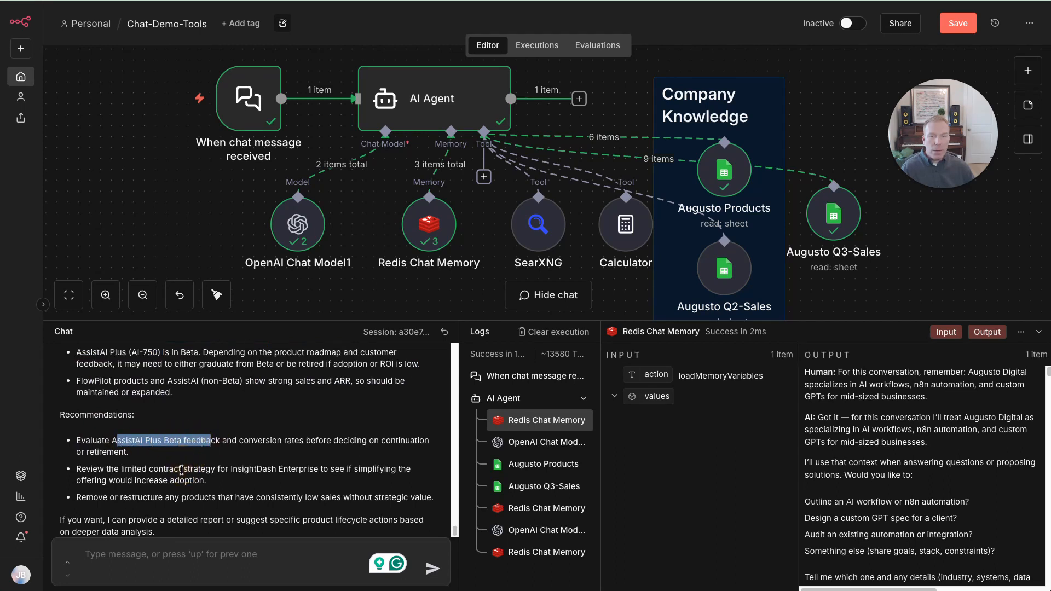
scroll(182, 468, down, 1)
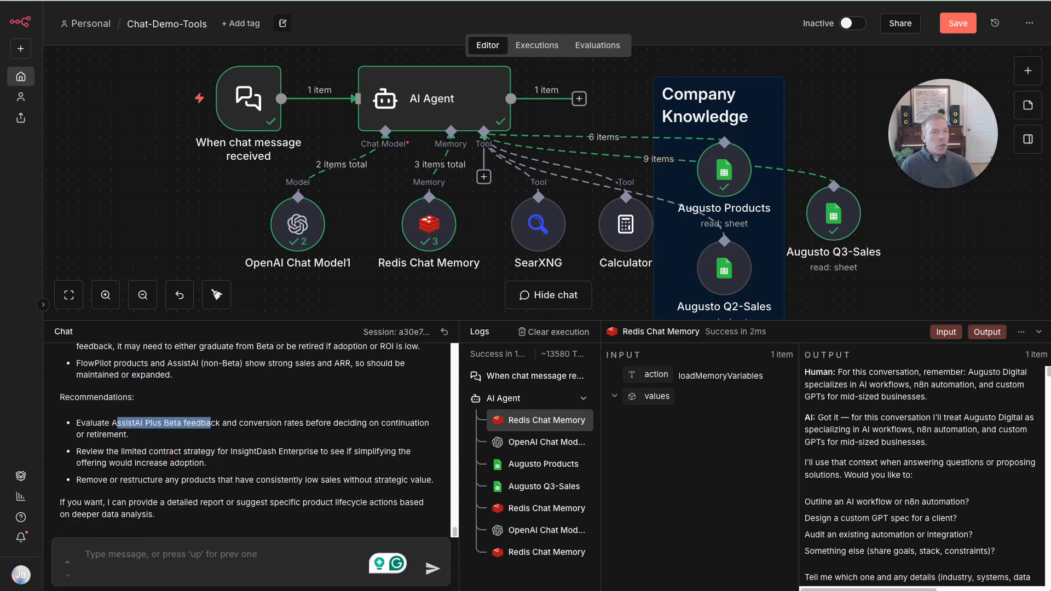